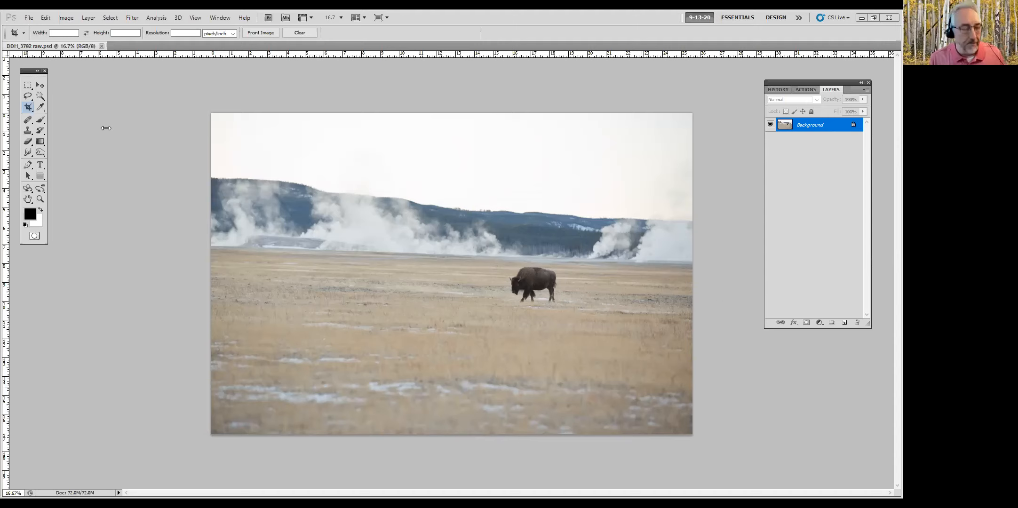
- Draw a Ruler tool line along the base of the steaming hills, from the photo's left edge to just past its right edge
{"action": "left_click", "coordinate": [119, 204]}
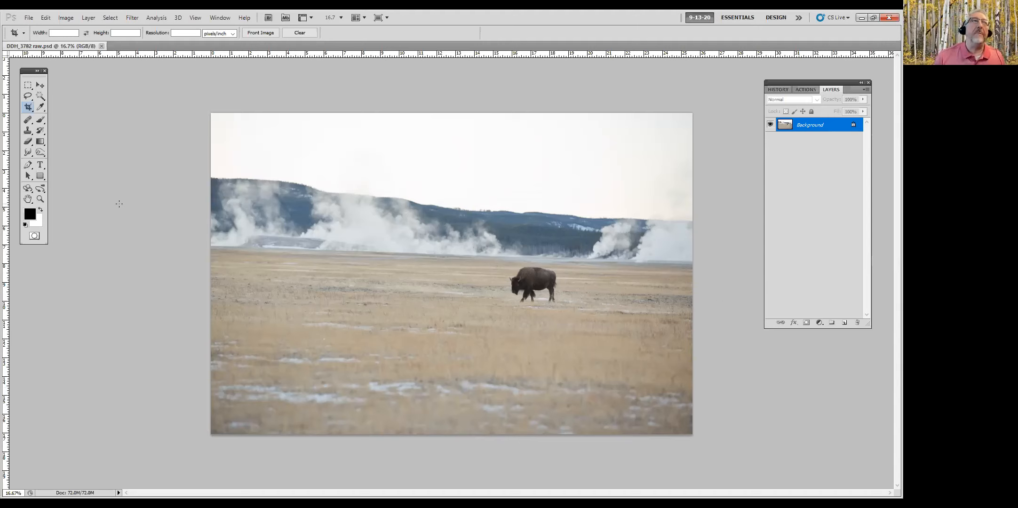
{"action": "left_click", "coordinate": [41, 107]}
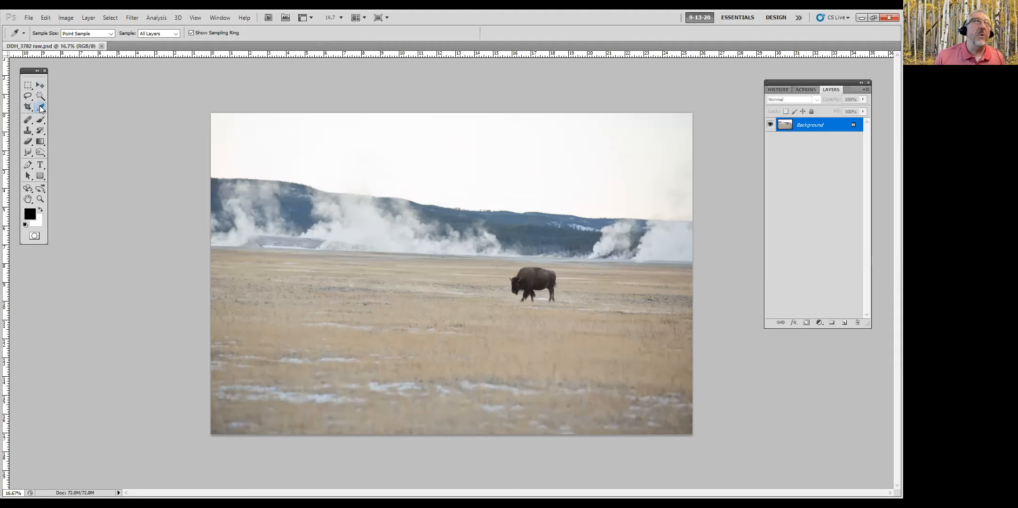
{"action": "left_click", "coordinate": [41, 108]}
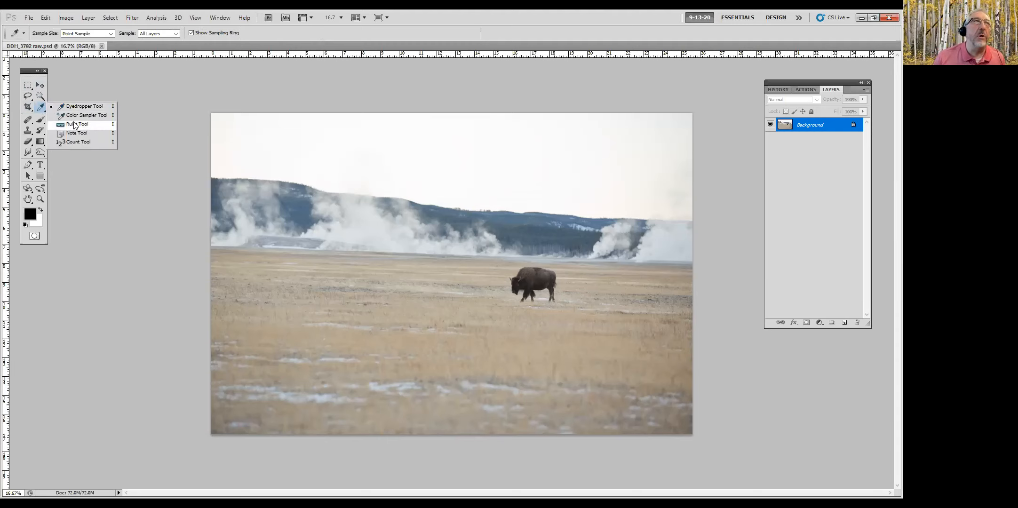
{"action": "left_click", "coordinate": [74, 124]}
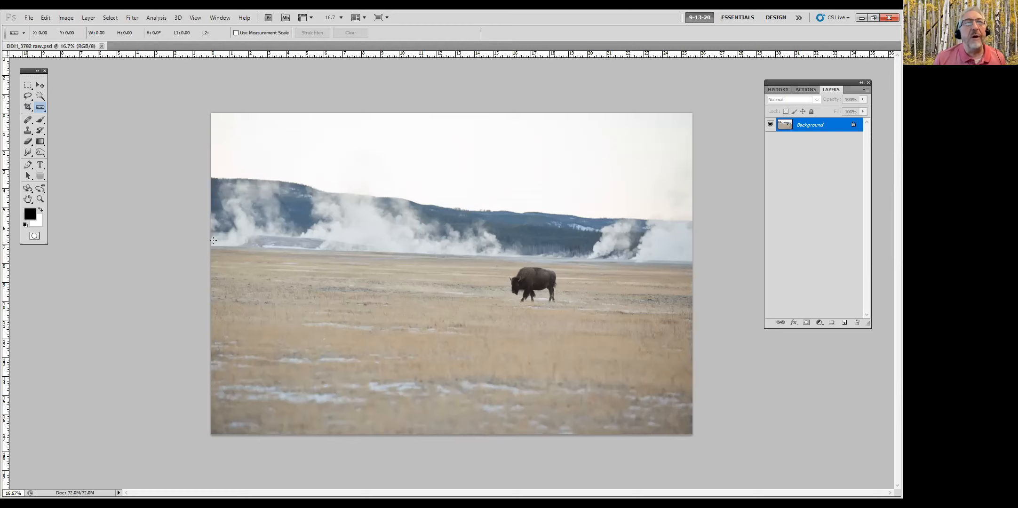
{"action": "left_click_drag", "start_coordinate": [213, 244], "coordinate": [717, 265]}
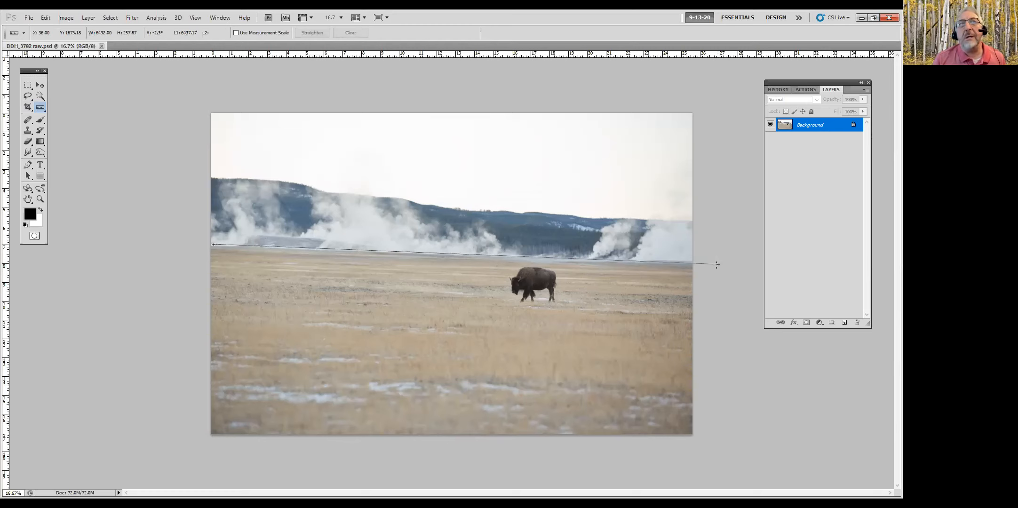
- Rotate the canvas 2.3° counterclockwise to level the horizon
{"action": "left_click", "coordinate": [69, 19]}
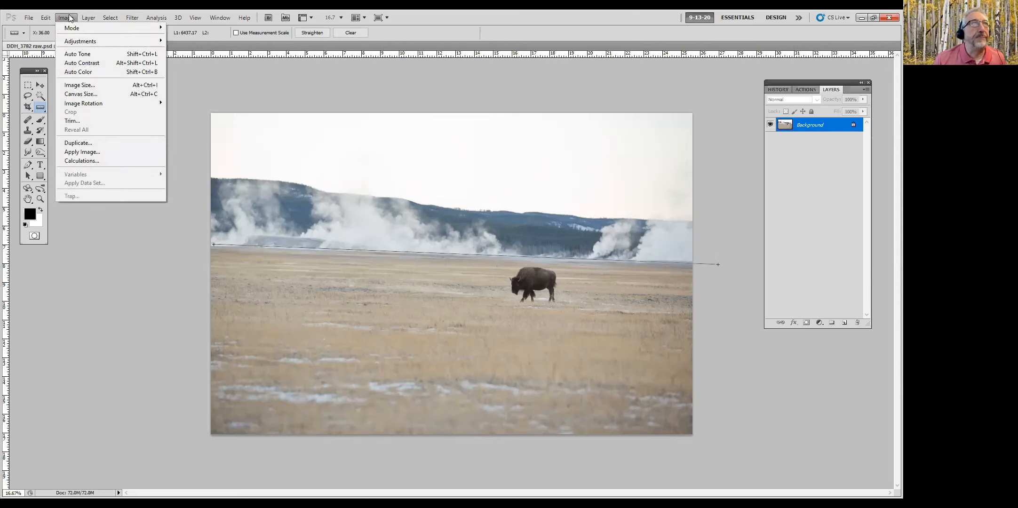
{"action": "mouse_move", "coordinate": [79, 104]}
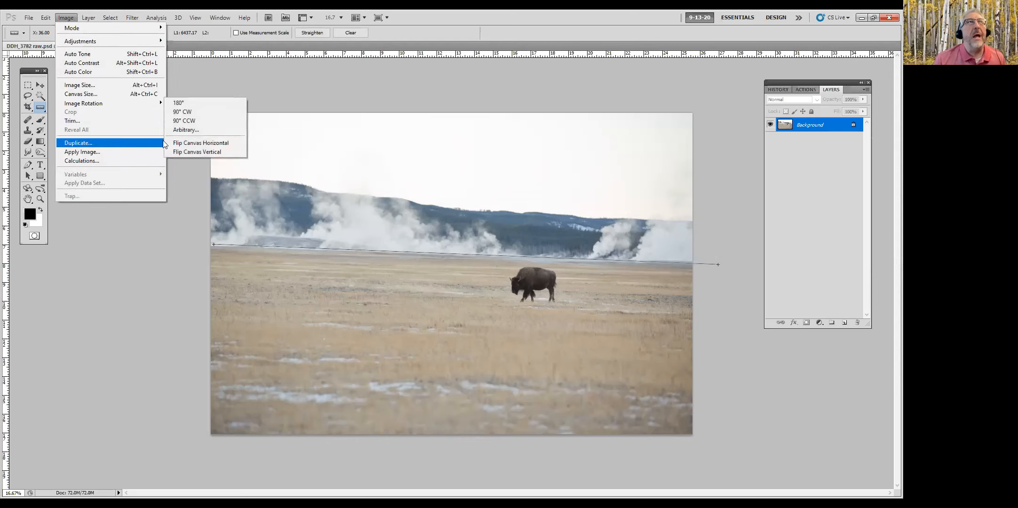
{"action": "left_click", "coordinate": [188, 130]}
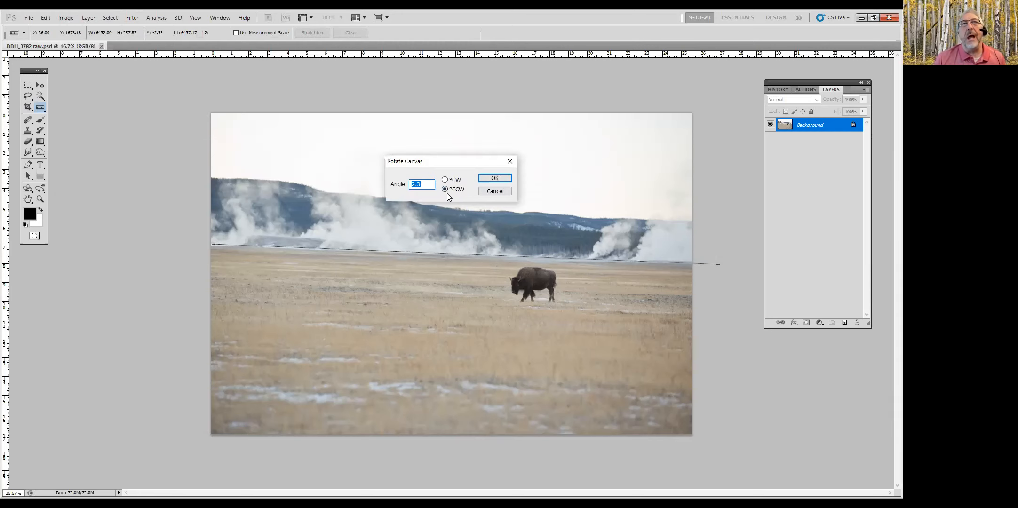
{"action": "left_click", "coordinate": [495, 178]}
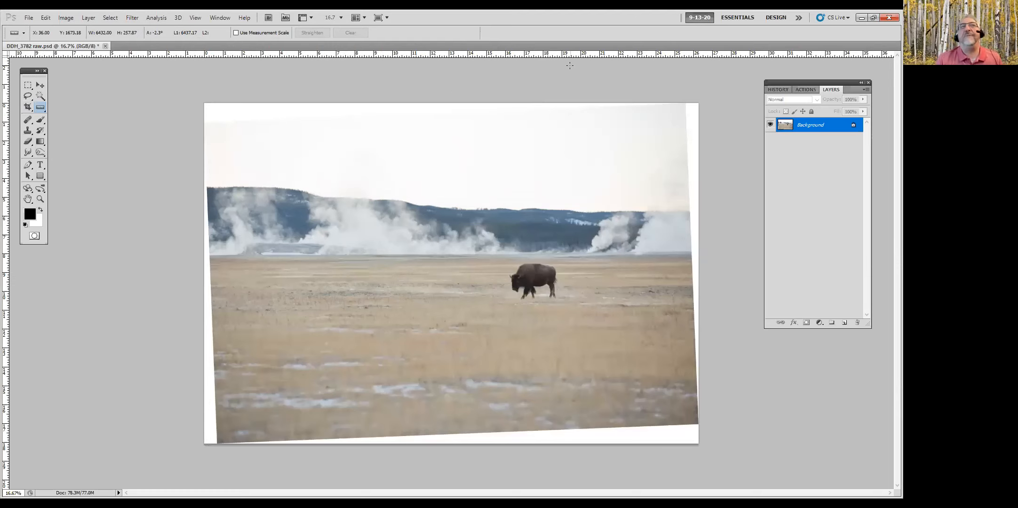
- Crop the rotated photo to exclude the blank white wedges along its edges
{"action": "key", "text": "c"}
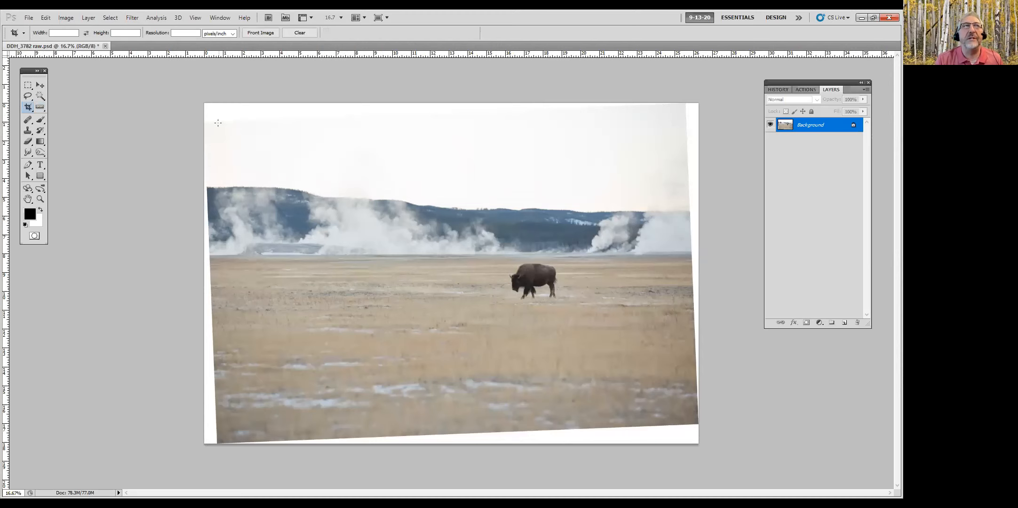
{"action": "left_click_drag", "start_coordinate": [208, 125], "coordinate": [684, 419]}
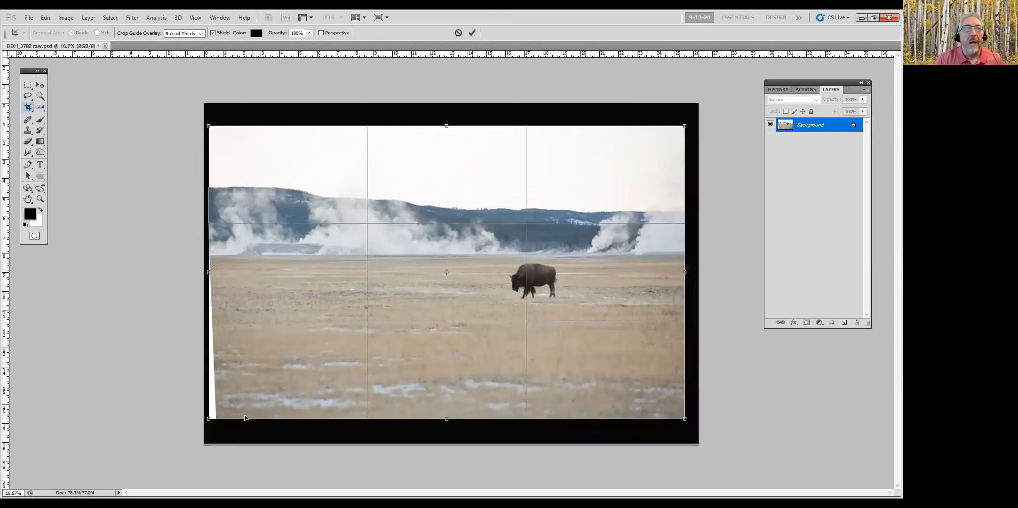
{"action": "left_click_drag", "start_coordinate": [209, 419], "coordinate": [215, 419]}
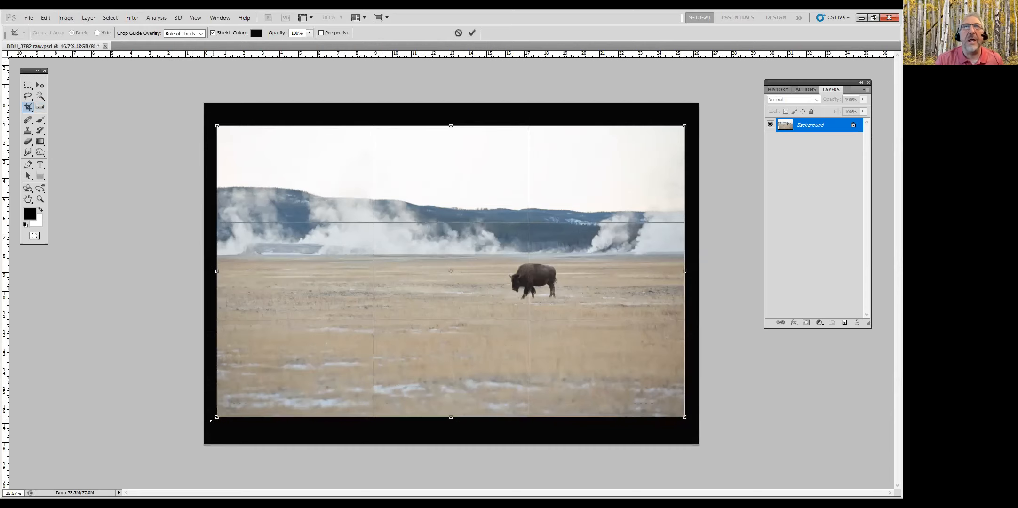
{"action": "key", "text": "Return"}
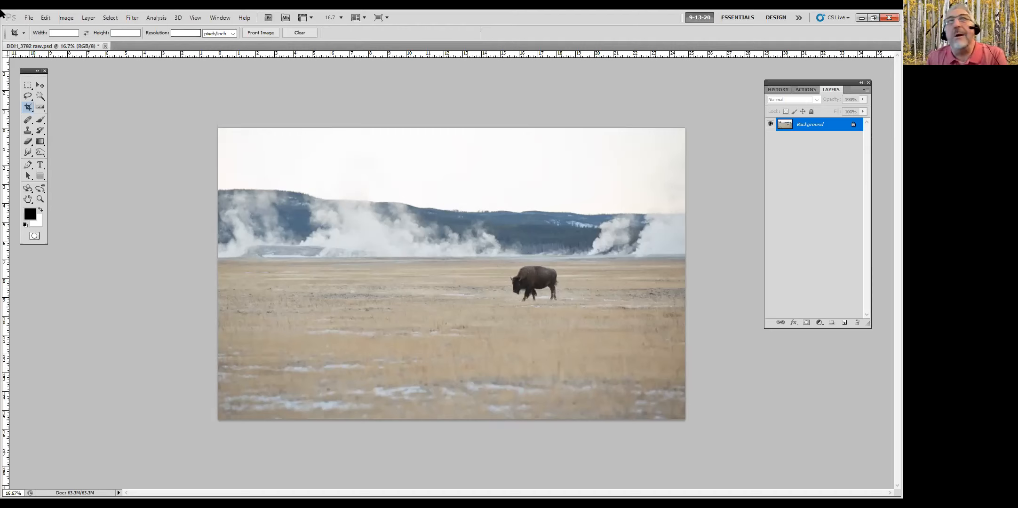
- Open the photo in the Viveza 2 filter and place a control point on the bison with a reduced radius
{"action": "left_click", "coordinate": [128, 19]}
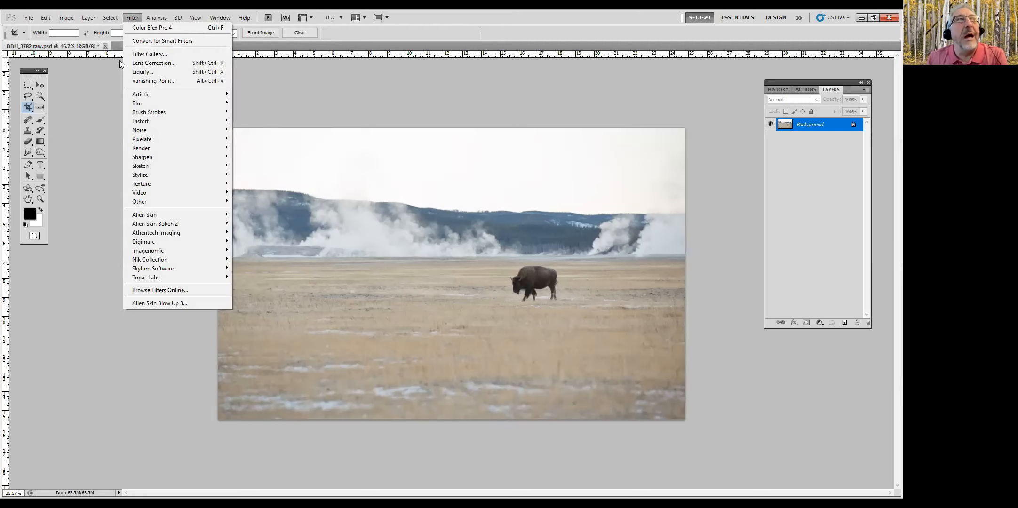
{"action": "mouse_move", "coordinate": [144, 261]}
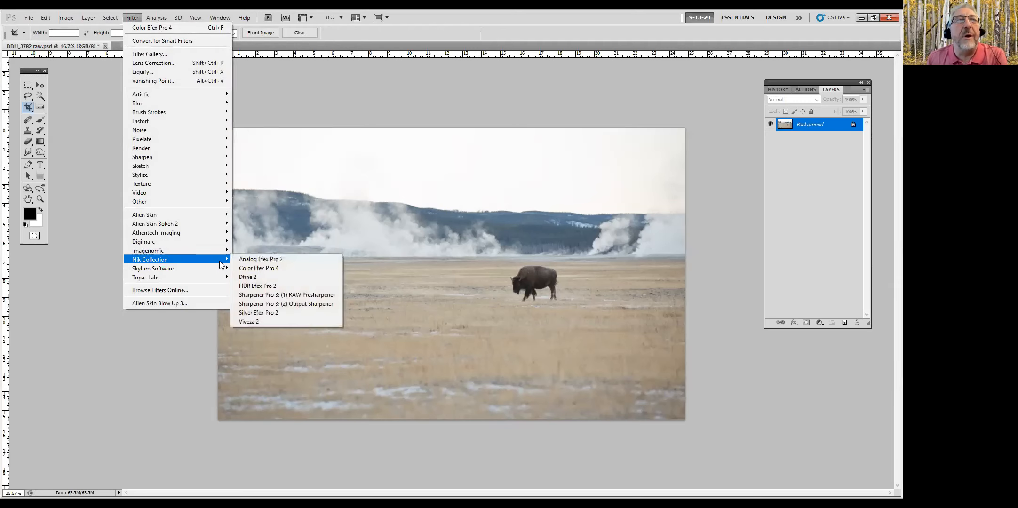
{"action": "left_click", "coordinate": [245, 322]}
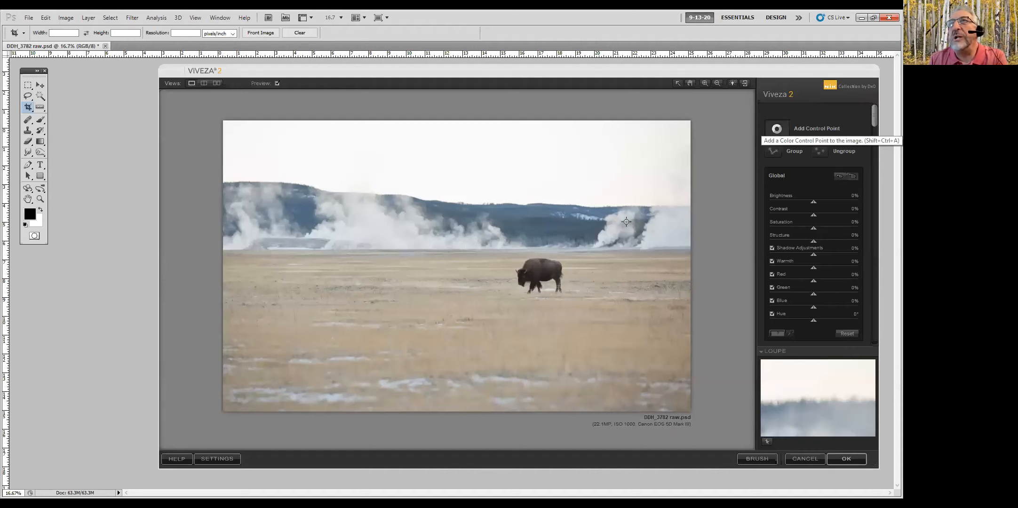
{"action": "left_click", "coordinate": [526, 275]}
{"action": "mouse_move", "coordinate": [552, 277]}
{"action": "left_click_drag", "start_coordinate": [552, 278], "coordinate": [545, 279]}
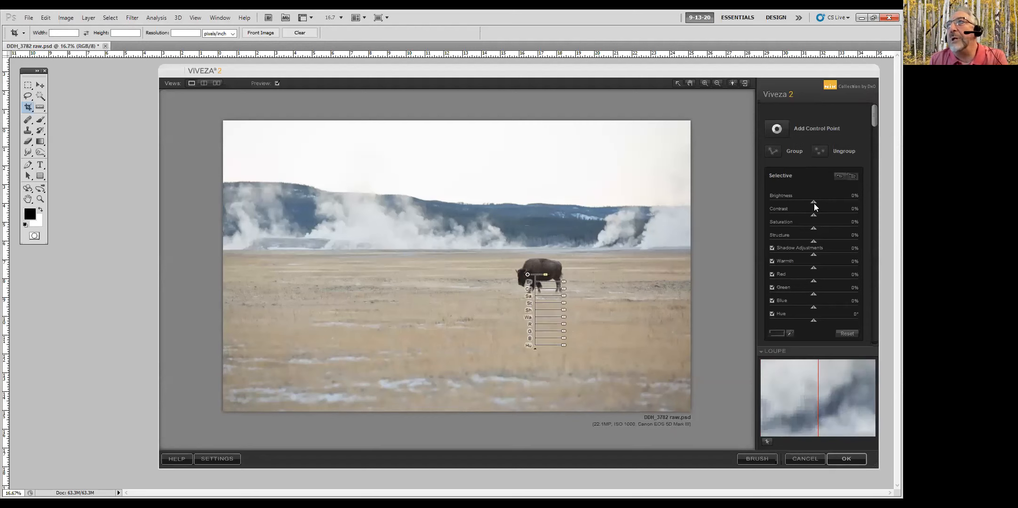
- Set the bison control point's Brightness to 16% and Structure to 22%, and apply the Viveza 2 filter
{"action": "left_click_drag", "start_coordinate": [817, 201], "coordinate": [819, 200]}
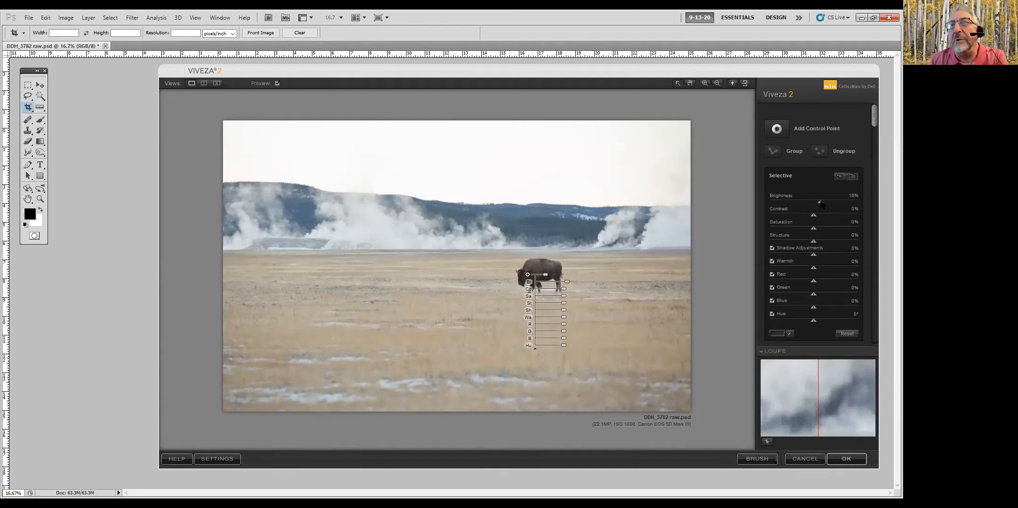
{"action": "left_click_drag", "start_coordinate": [815, 240], "coordinate": [826, 241]}
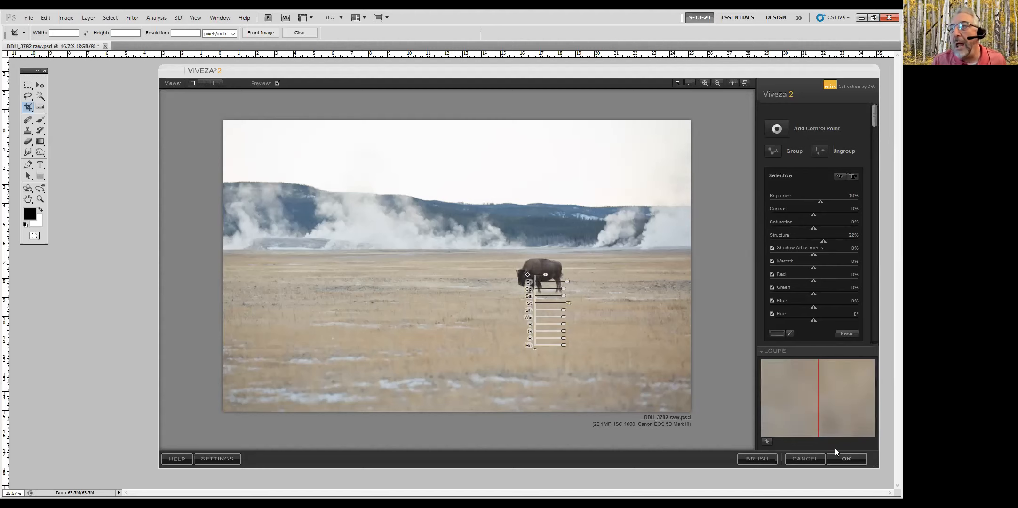
{"action": "left_click", "coordinate": [852, 458]}
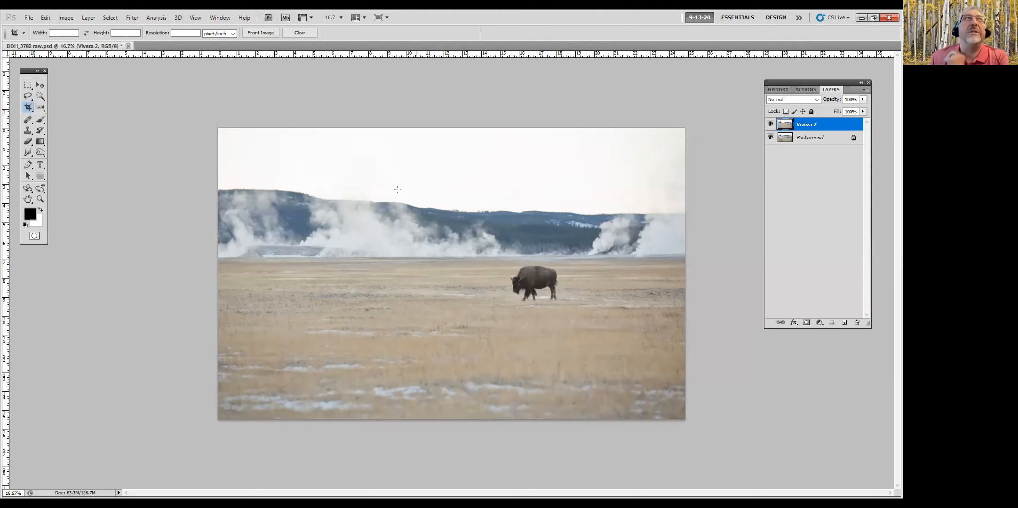
- Open the Viveza 2 layer in the Luminar 4 filter
{"action": "left_click", "coordinate": [130, 18]}
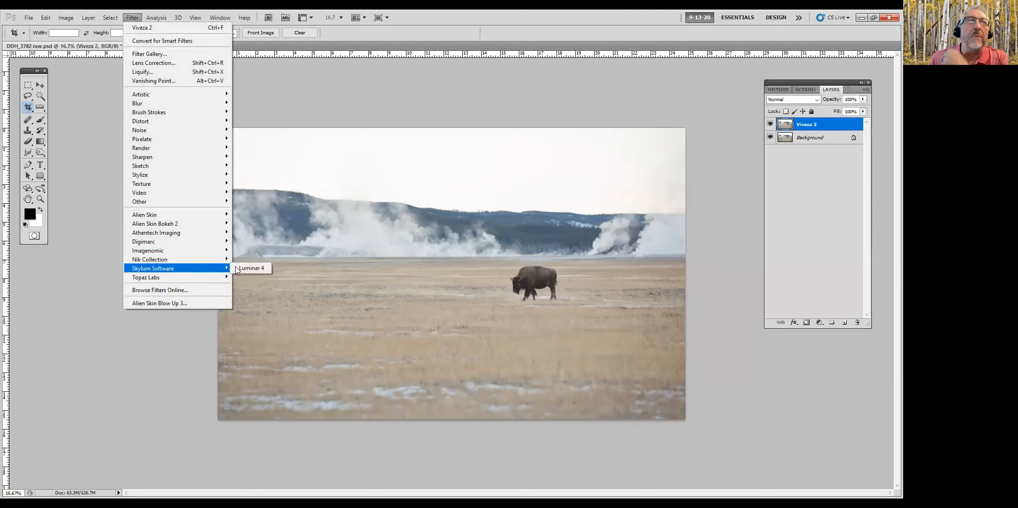
{"action": "left_click", "coordinate": [248, 268]}
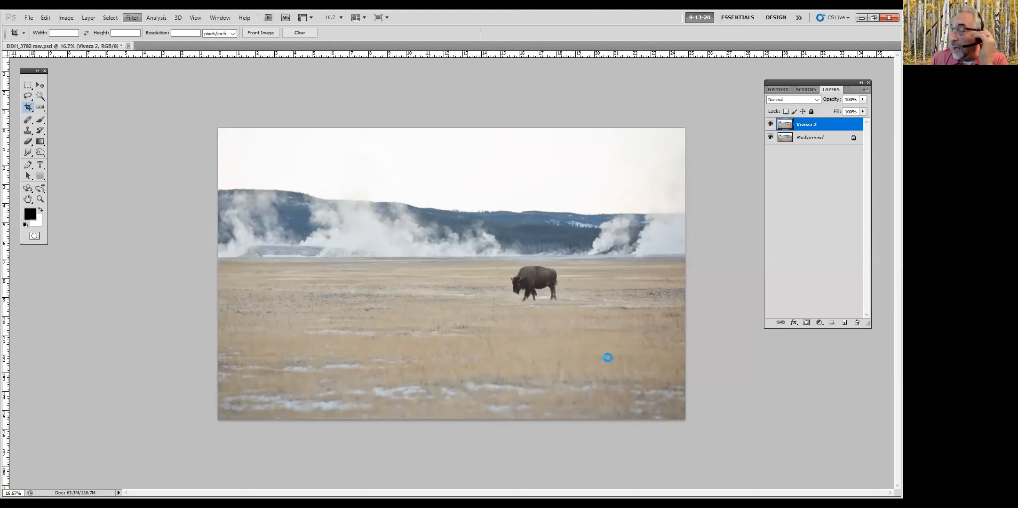
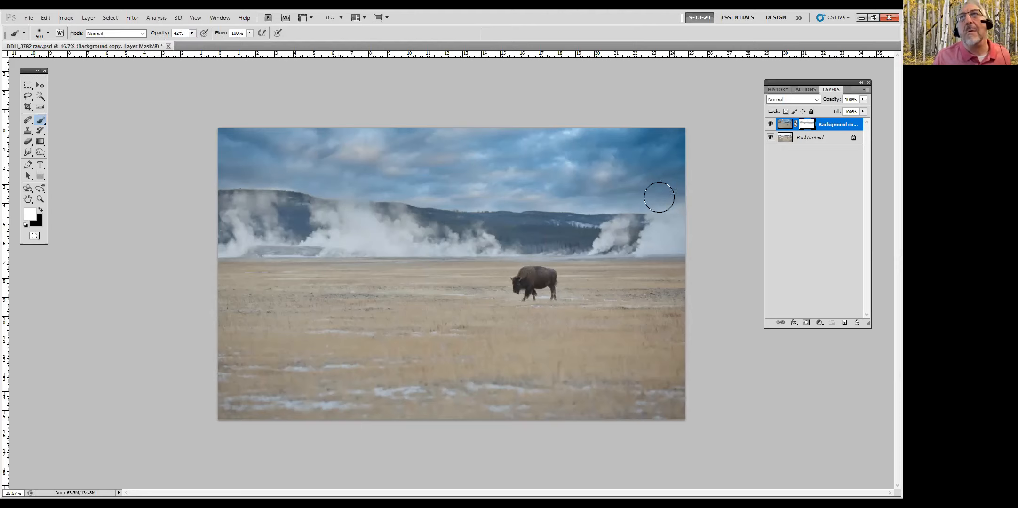
- Switch the mask brush colour to black and flatten the image into a single layer
{"action": "key", "text": "x"}
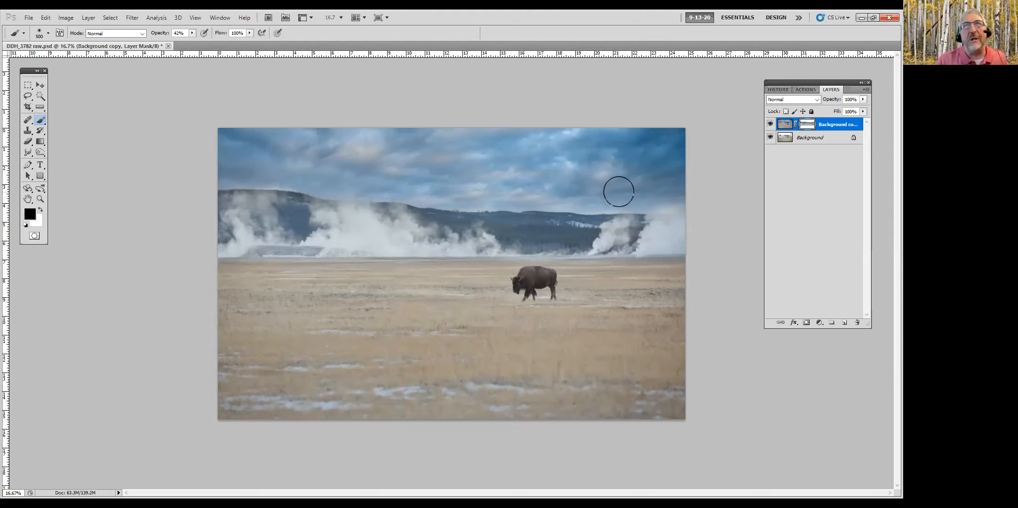
{"action": "left_click", "coordinate": [865, 90]}
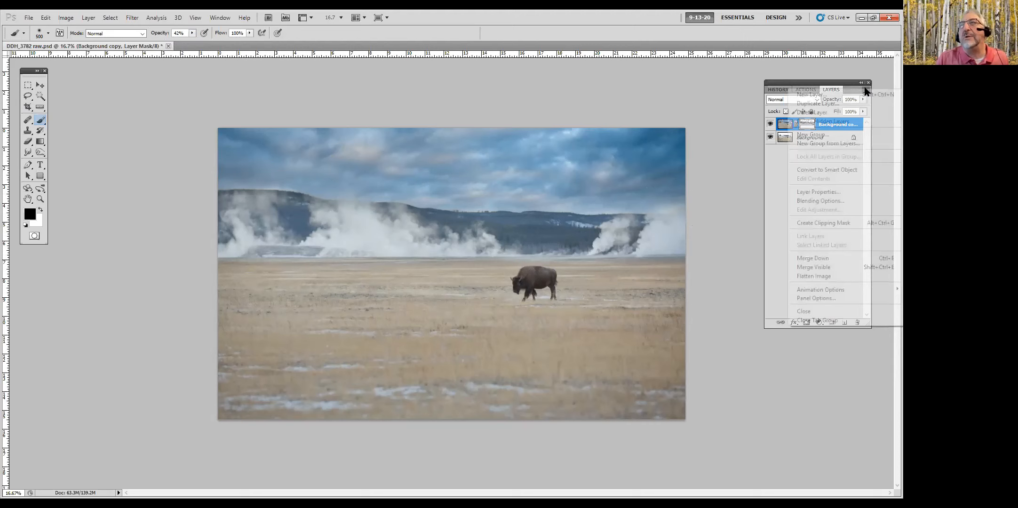
{"action": "left_click", "coordinate": [815, 278]}
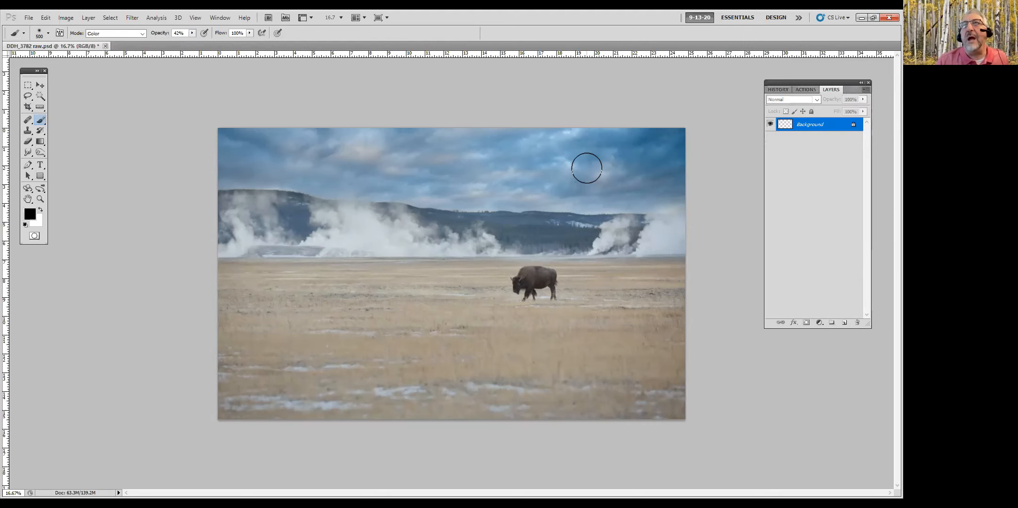
- Open Color Efex Pro 4 and use the Brilliance / Warmth filter's Increase Saturation preset with Saturation set to 12%
{"action": "left_click", "coordinate": [131, 18]}
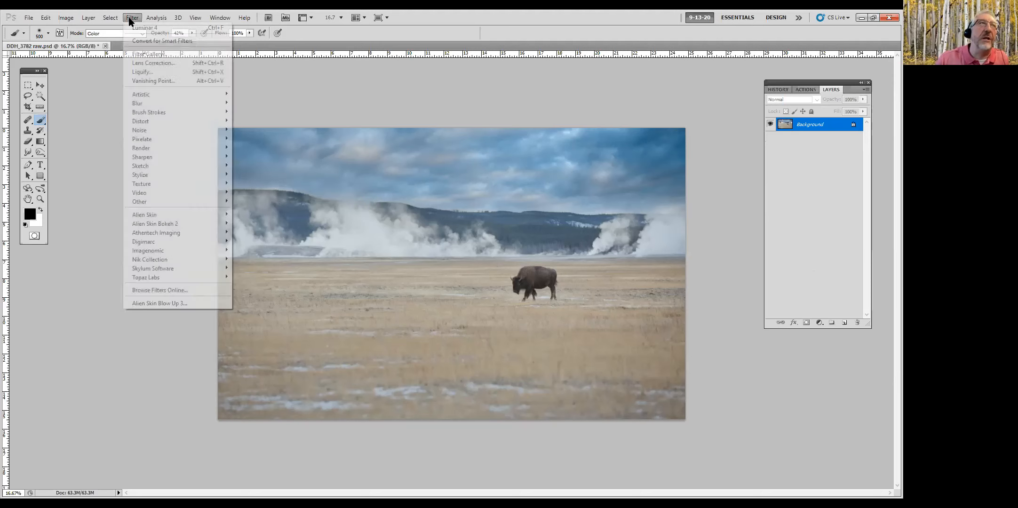
{"action": "mouse_move", "coordinate": [151, 259]}
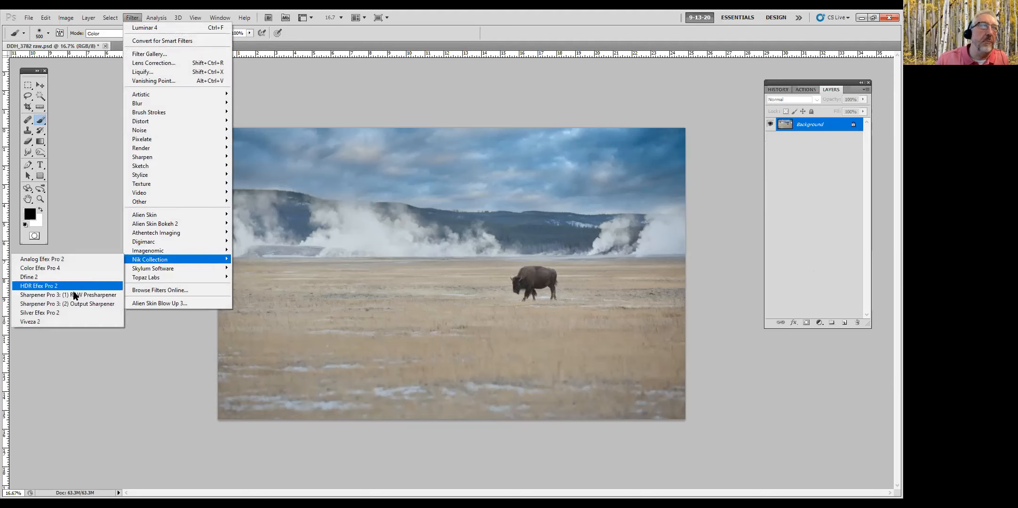
{"action": "left_click", "coordinate": [41, 268]}
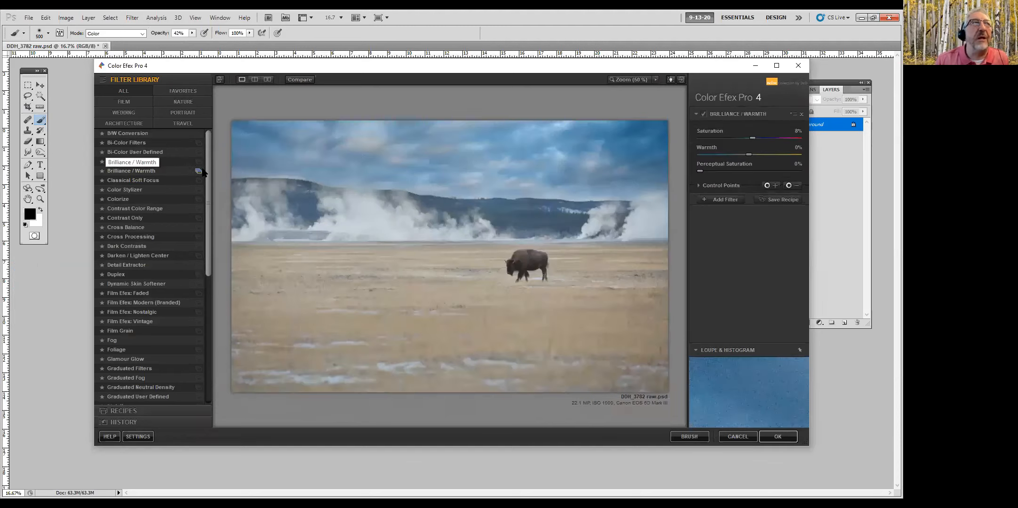
{"action": "left_click", "coordinate": [198, 172]}
{"action": "left_click", "coordinate": [175, 201]}
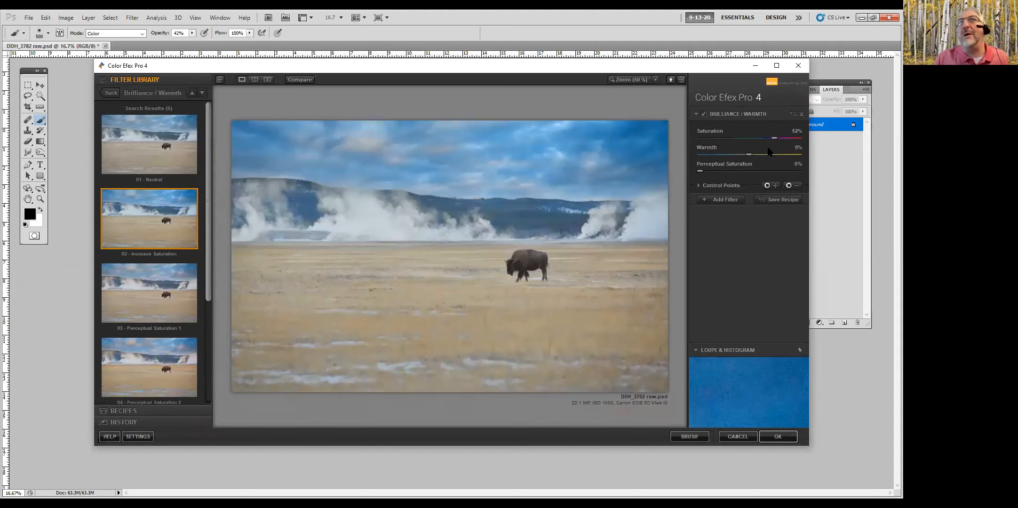
{"action": "left_click_drag", "start_coordinate": [754, 141], "coordinate": [757, 139]}
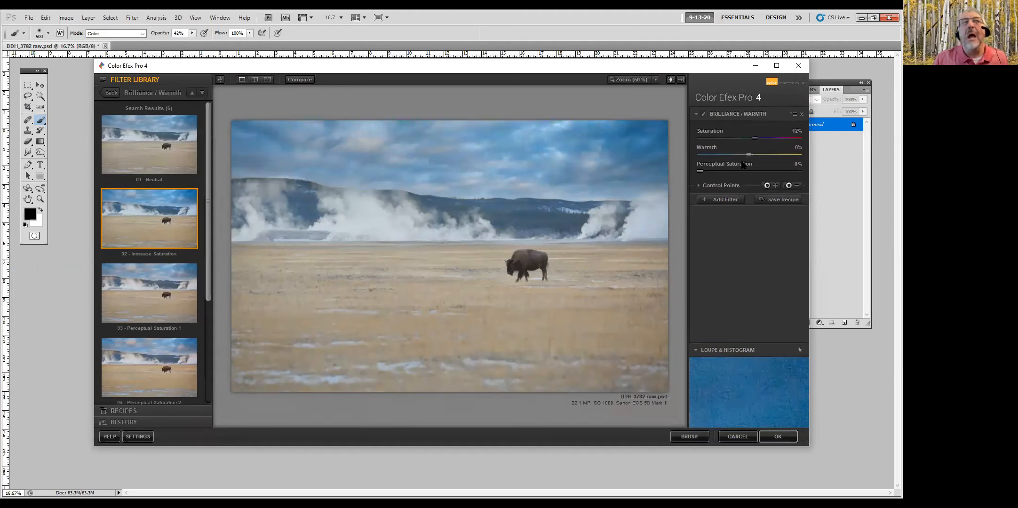
- Add a Graduated Neutral Density filter with Upper Tonality at -13% and Lower Tonality at -33%
{"action": "left_click", "coordinate": [724, 200]}
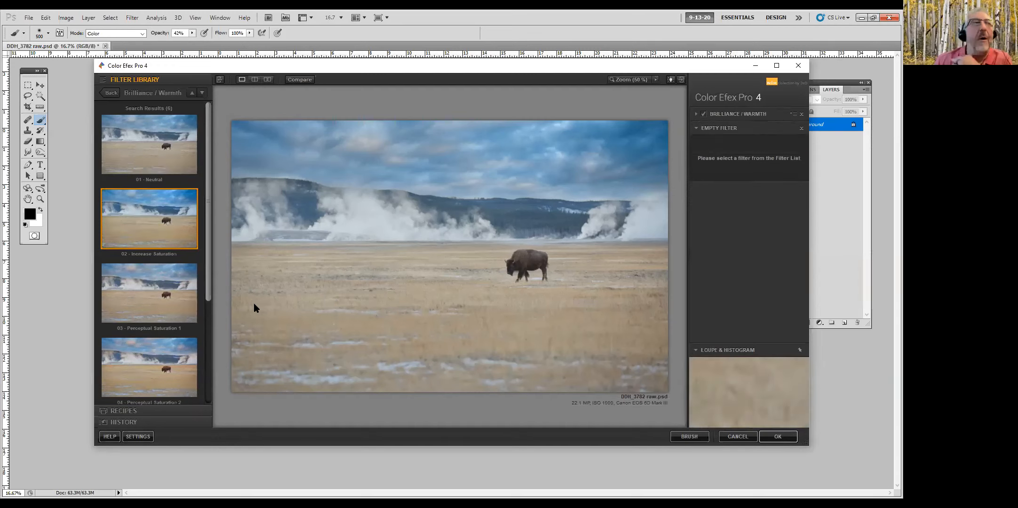
{"action": "left_click", "coordinate": [109, 93]}
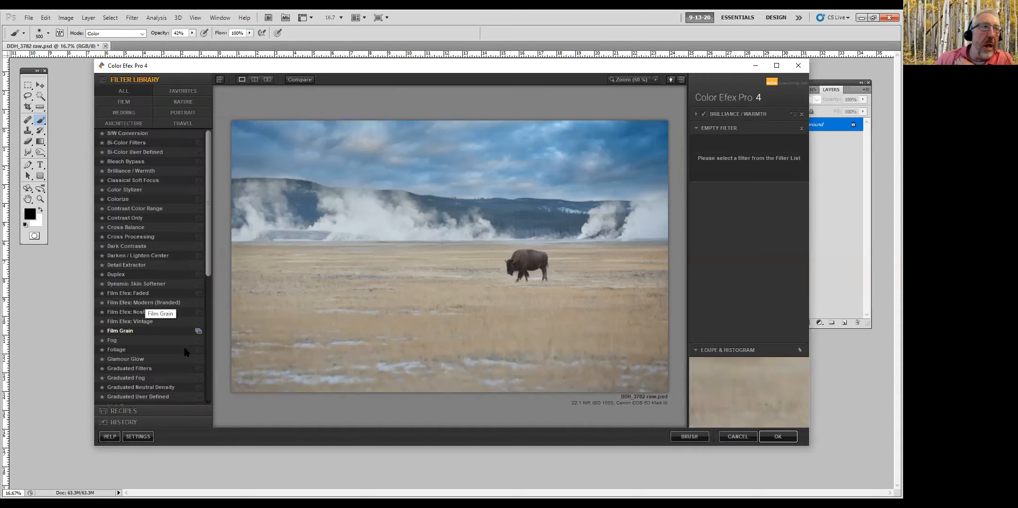
{"action": "left_click", "coordinate": [187, 387]}
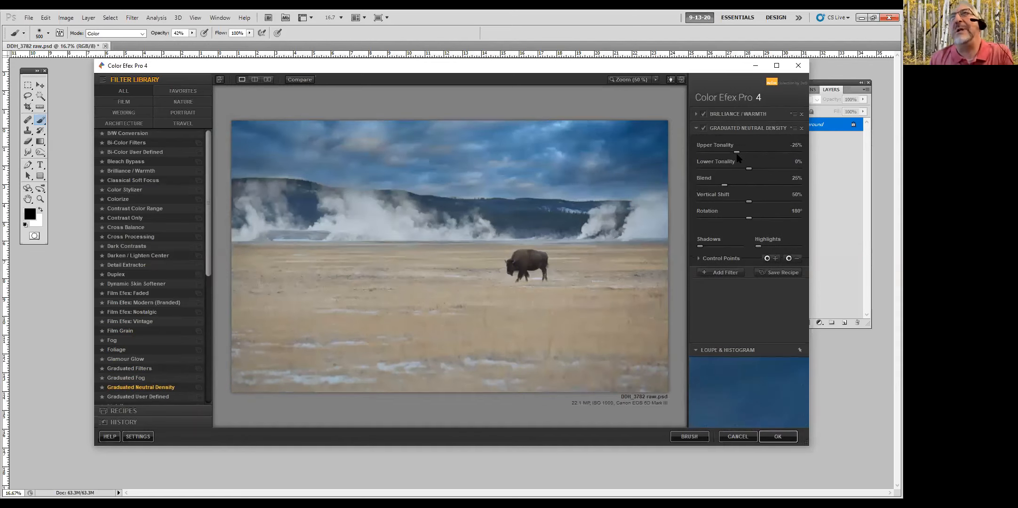
{"action": "left_click_drag", "start_coordinate": [738, 154], "coordinate": [732, 172]}
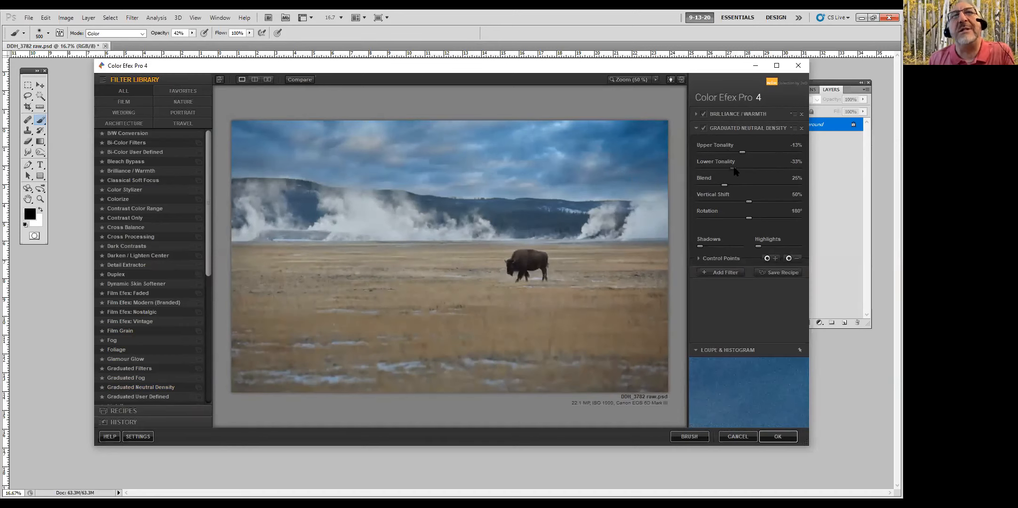
- Set Lower Tonality to -31%, apply the Color Efex Pro 4 filters and reduce the resulting layer's opacity to 72%
{"action": "left_click_drag", "start_coordinate": [736, 172], "coordinate": [736, 172]}
{"action": "left_click", "coordinate": [778, 437]}
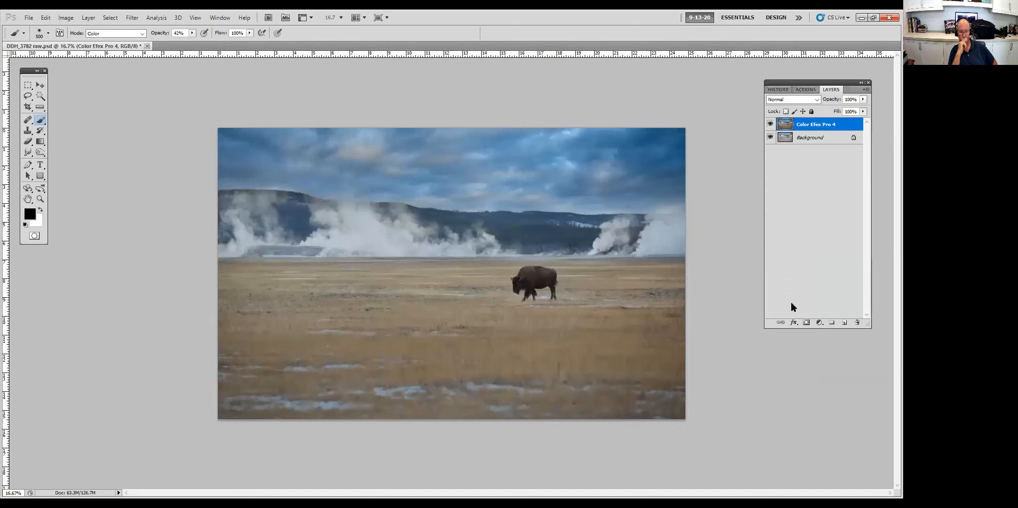
{"action": "left_click", "coordinate": [863, 102]}
{"action": "left_click_drag", "start_coordinate": [864, 108], "coordinate": [850, 111]}
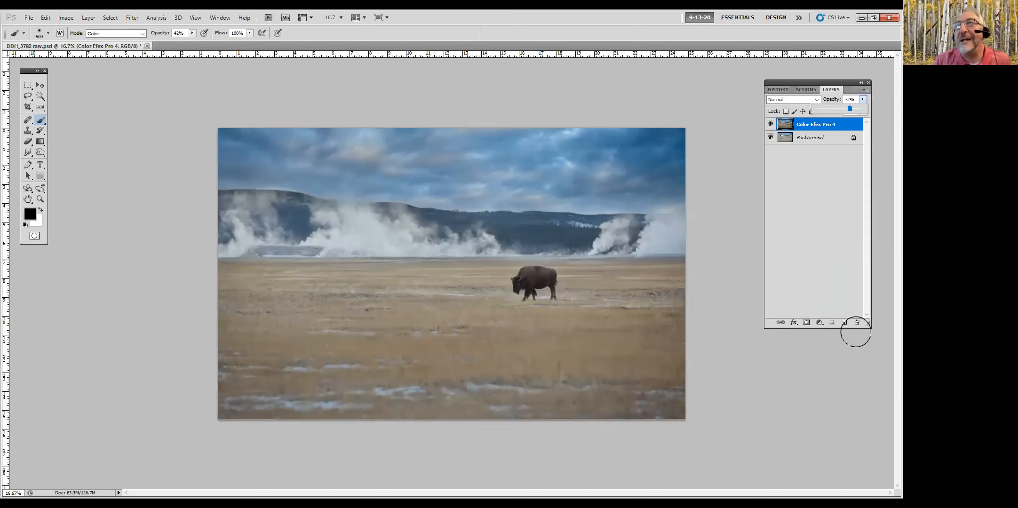
- Add a layer mask to the Color Efex Pro 4 layer and paint black over the bison with a 175 px brush
{"action": "left_click", "coordinate": [807, 323]}
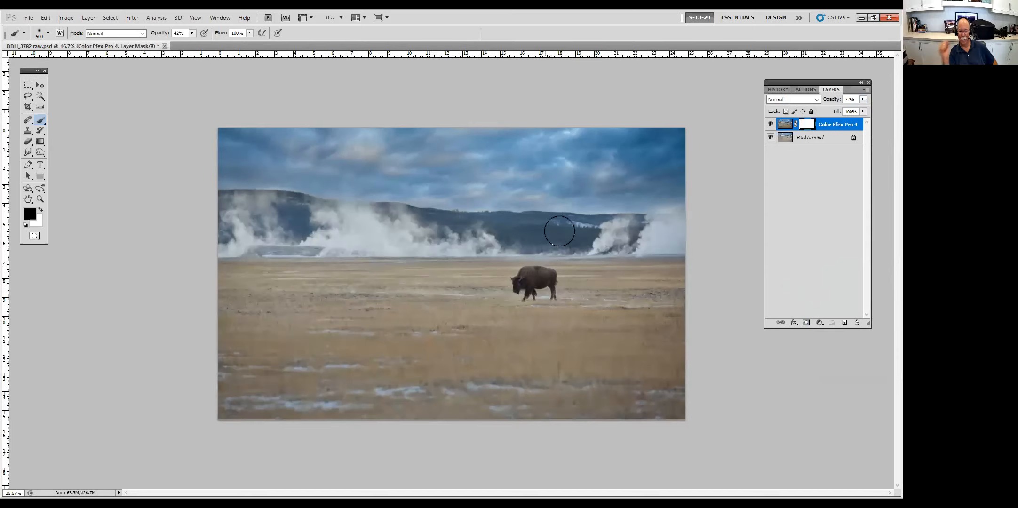
{"action": "key", "text": "ctrl+plus"}
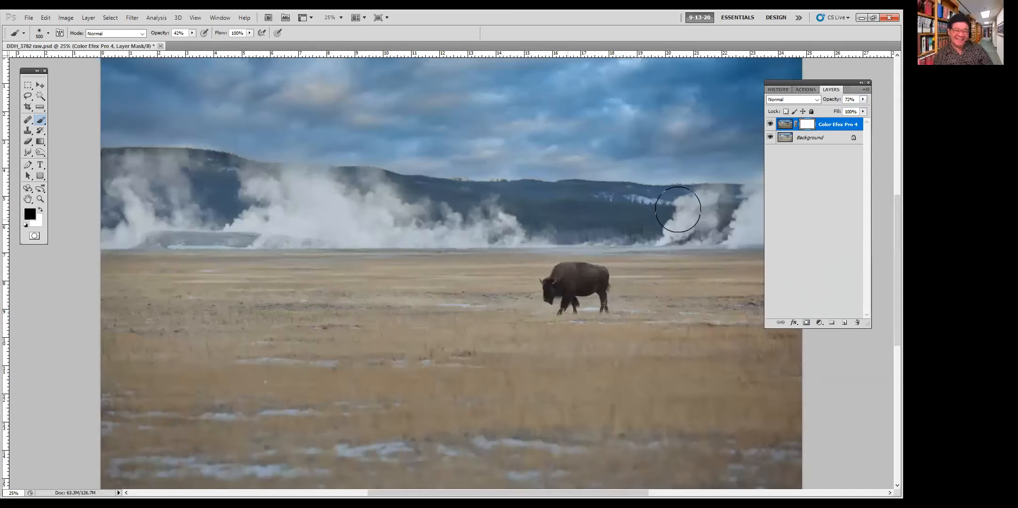
{"action": "key", "text": "bracketleft"}
{"action": "key", "text": "bracketleft"}
{"action": "key", "text": "bracketleft"}
{"action": "key", "text": "bracketleft"}
{"action": "key", "text": "bracketleft"}
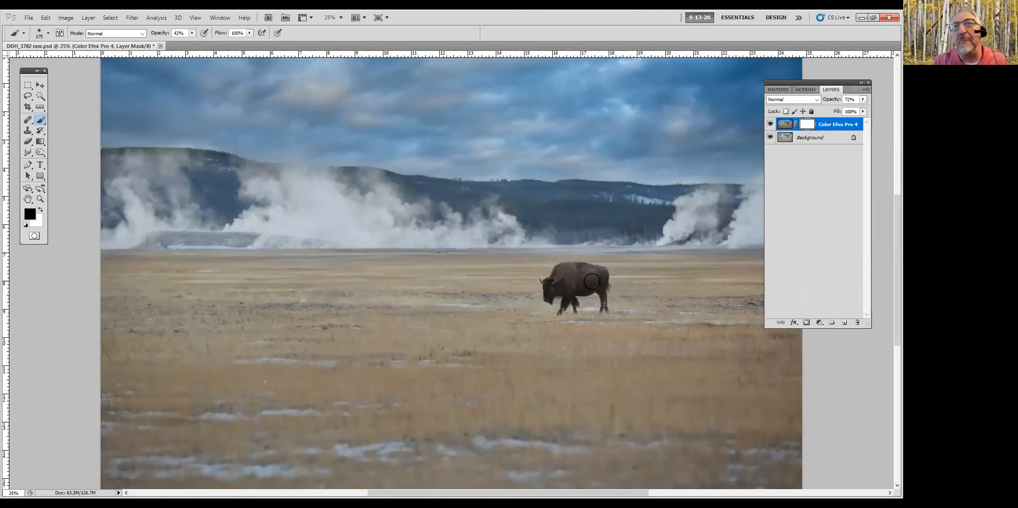
{"action": "mouse_move", "coordinate": [560, 284]}
{"action": "left_mouse_down"}
{"action": "mouse_move", "coordinate": [596, 282]}
{"action": "mouse_move", "coordinate": [583, 274]}
{"action": "mouse_move", "coordinate": [558, 289]}
{"action": "left_mouse_up"}
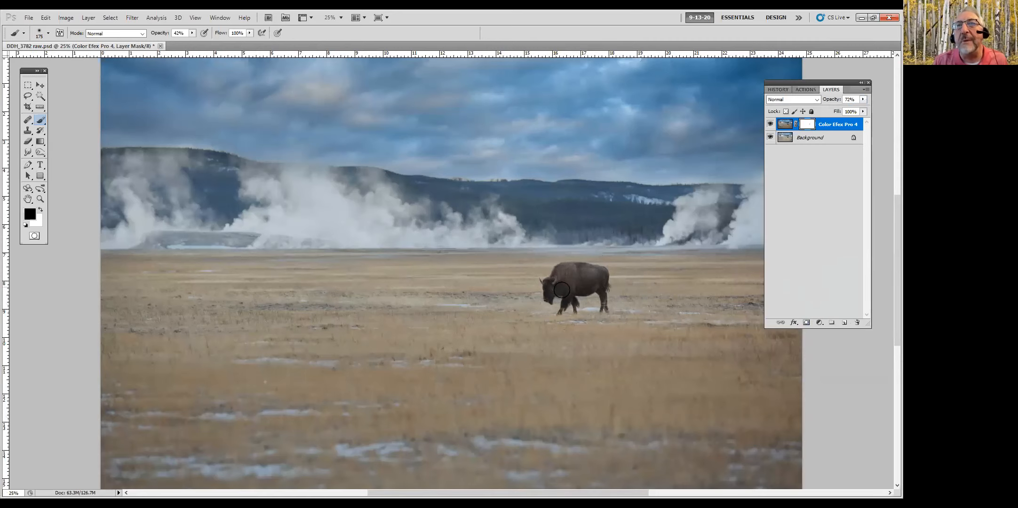
- Crop the image at full width, trimming the snowy strip of foreground off the bottom
{"action": "key", "text": "ctrl+minus"}
{"action": "key", "text": "ctrl+minus"}
{"action": "key", "text": "ctrl+minus"}
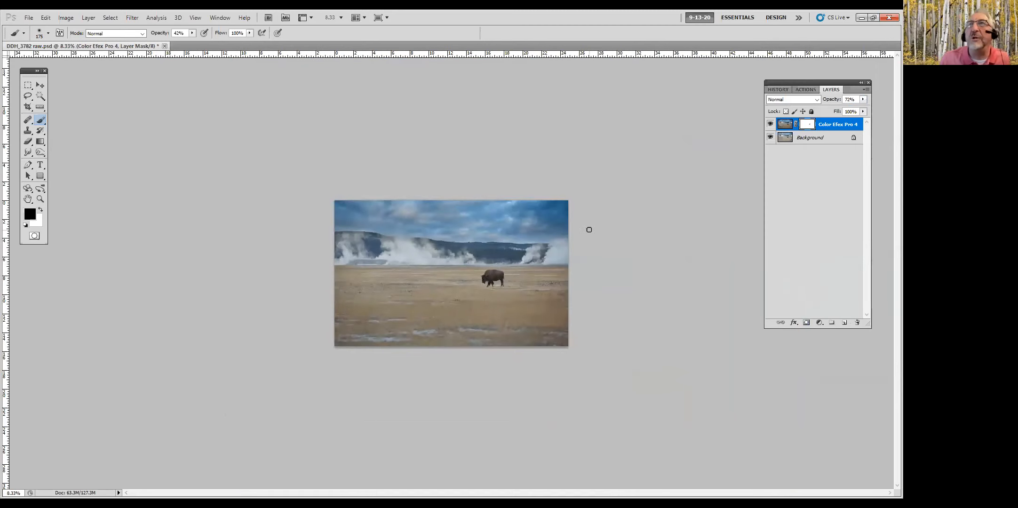
{"action": "key", "text": "c"}
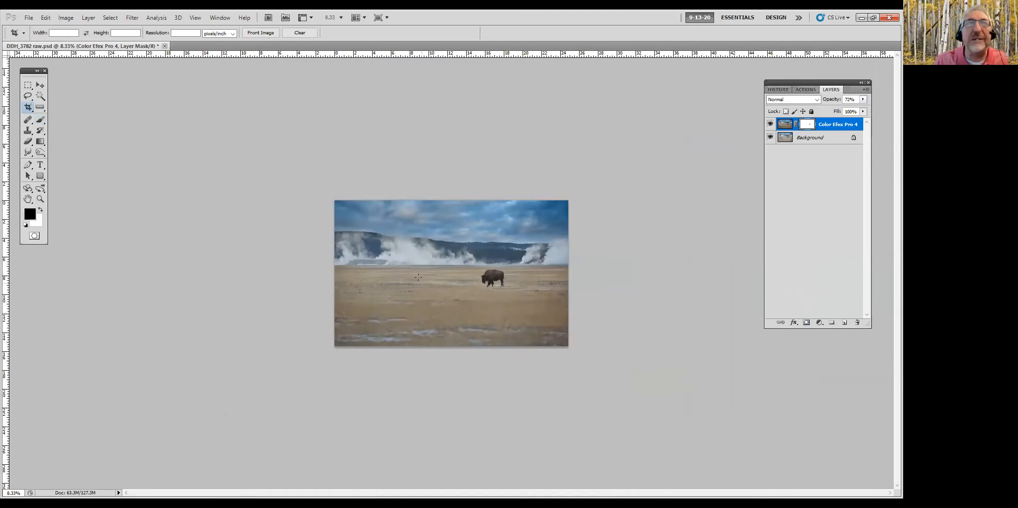
{"action": "left_click_drag", "start_coordinate": [335, 201], "coordinate": [566, 321]}
{"action": "key", "text": "Return"}
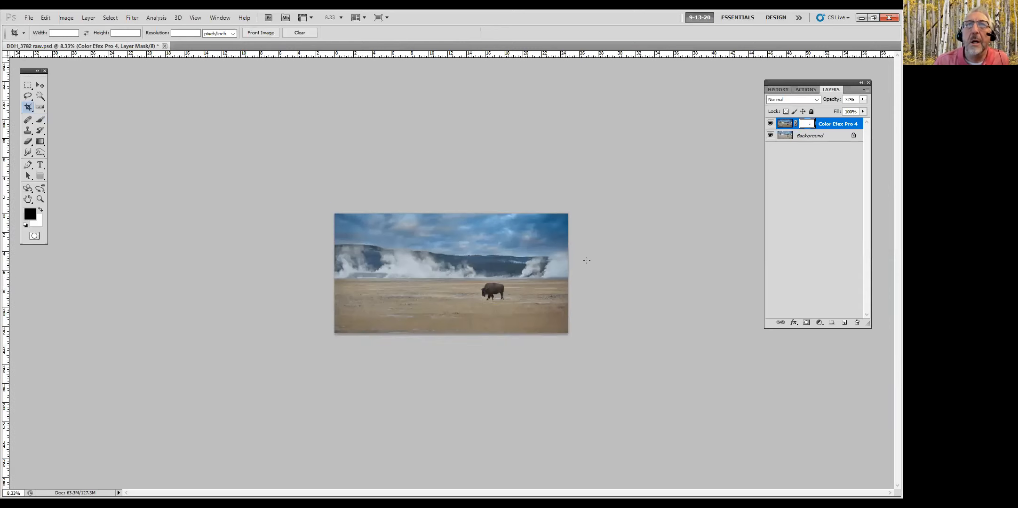
- Open the Color Efex Pro 4 layer's image in the Color Efex Pro 4 filter and remove both previously used filters
{"action": "left_click", "coordinate": [784, 123]}
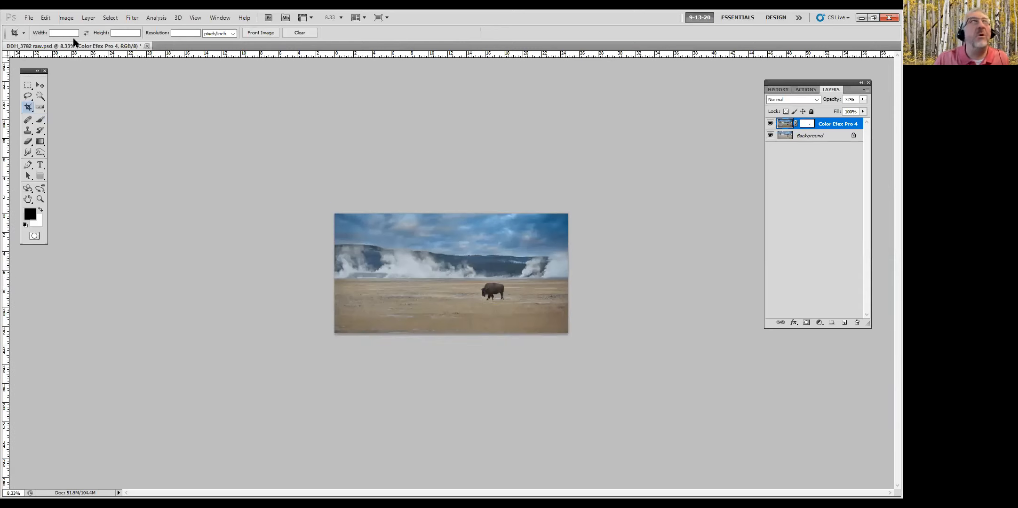
{"action": "left_click", "coordinate": [132, 18]}
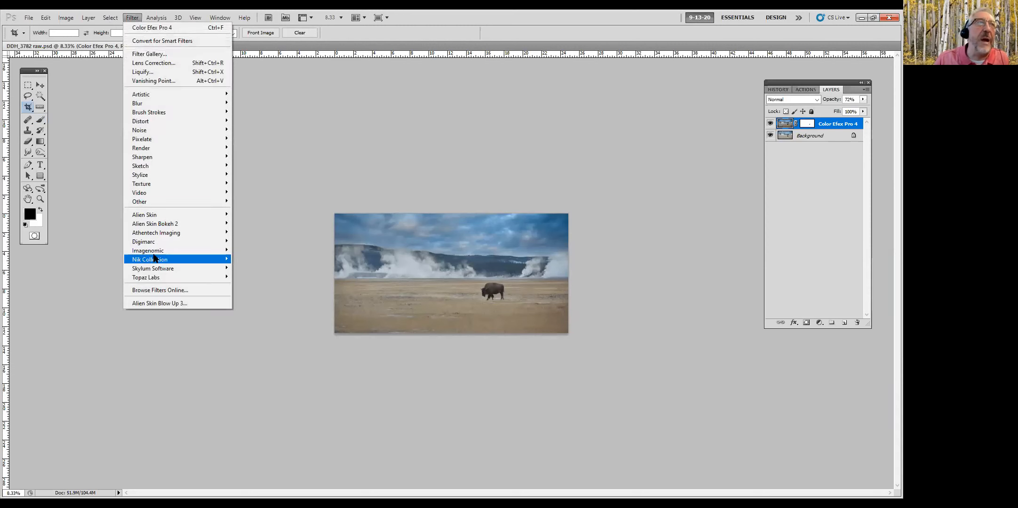
{"action": "mouse_move", "coordinate": [150, 260]}
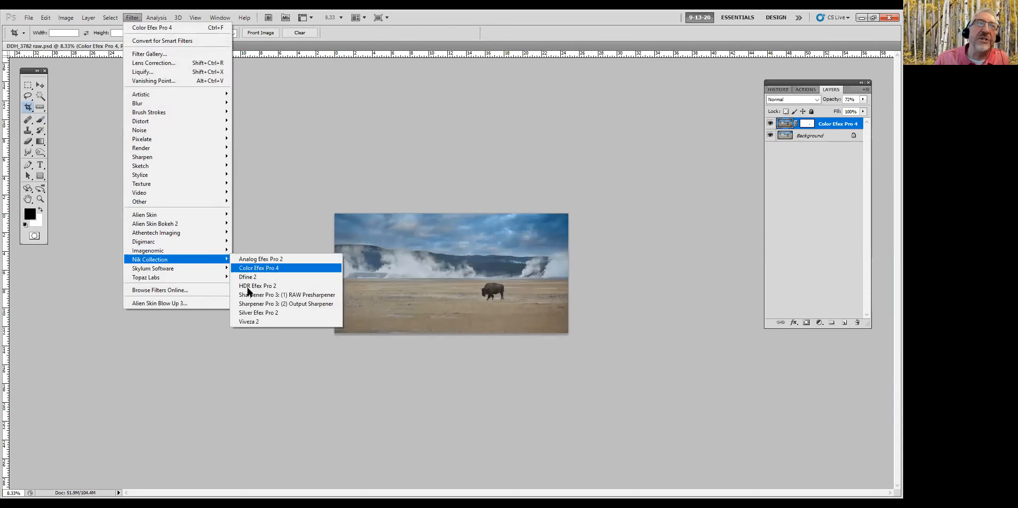
{"action": "left_click", "coordinate": [259, 268]}
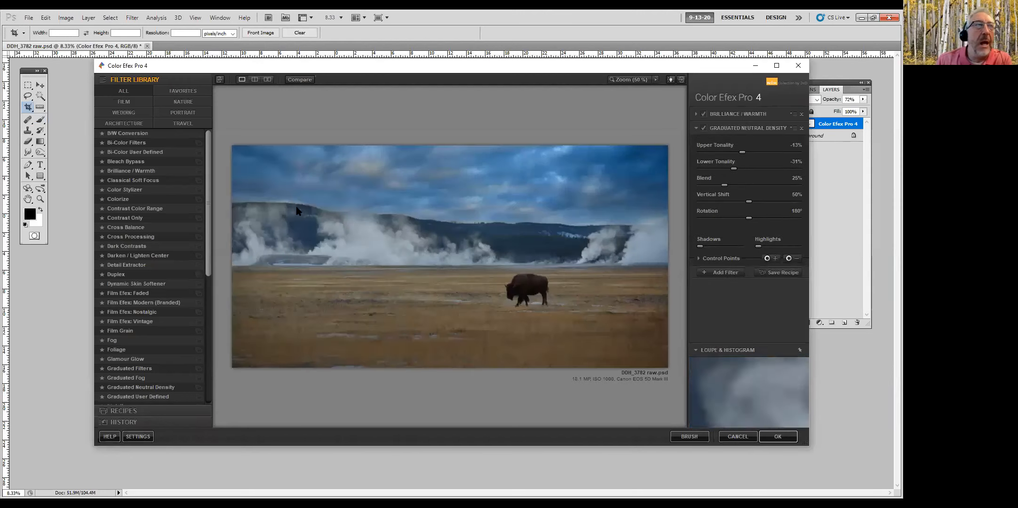
{"action": "left_click", "coordinate": [801, 114]}
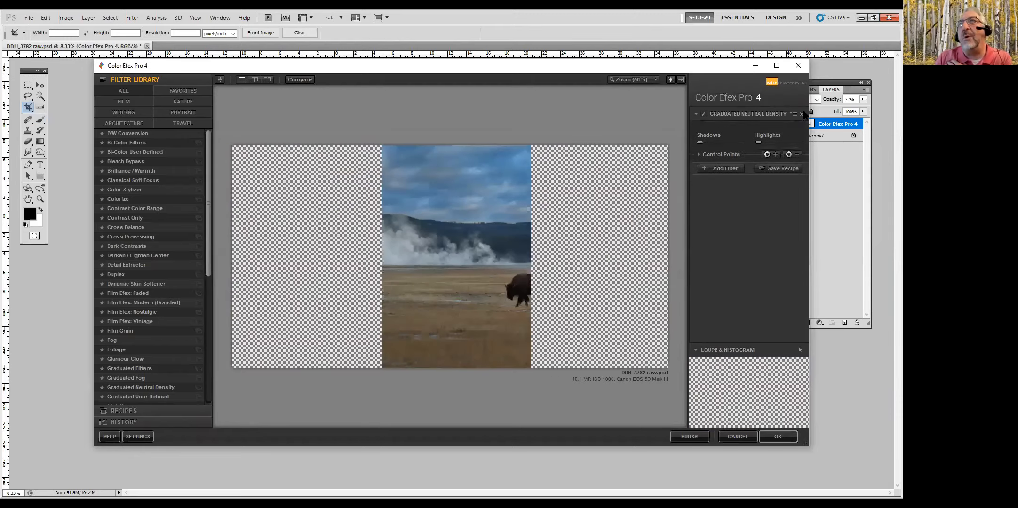
{"action": "left_click", "coordinate": [802, 114]}
- Apply Tonal Contrast from the Softening preset with Highlights 24%, Midtones -22%, Shadows -15% and Saturation 37%
{"action": "left_click_drag", "start_coordinate": [210, 253], "coordinate": [209, 379]}
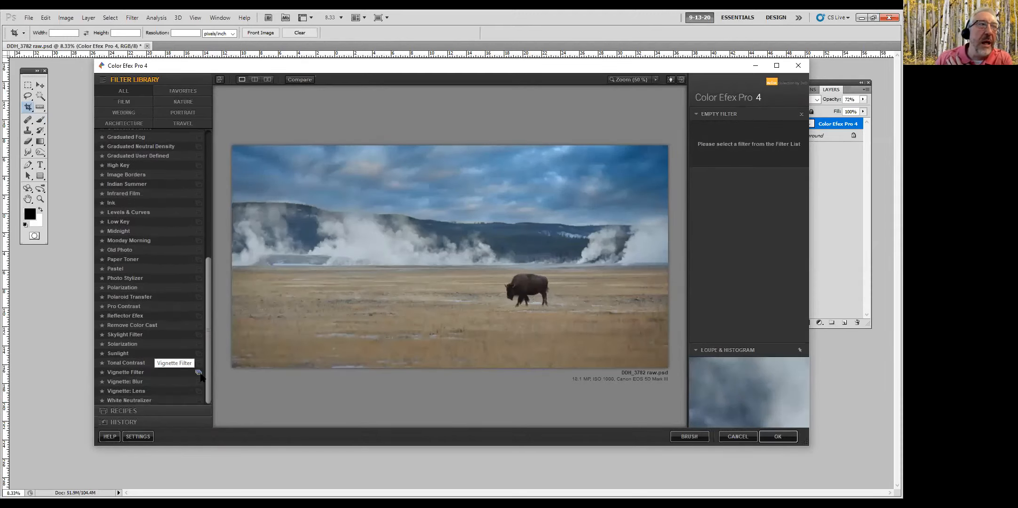
{"action": "left_click", "coordinate": [199, 364]}
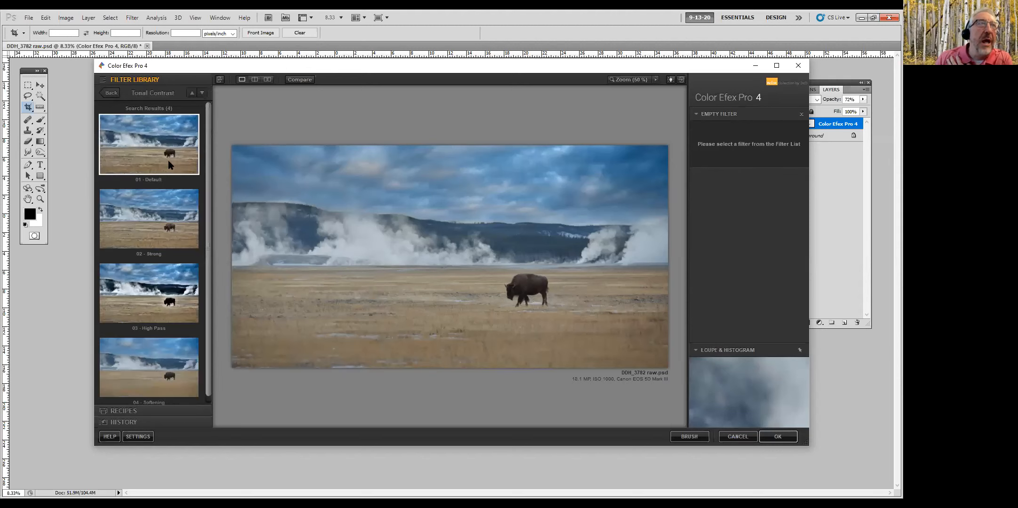
{"action": "left_click", "coordinate": [155, 361]}
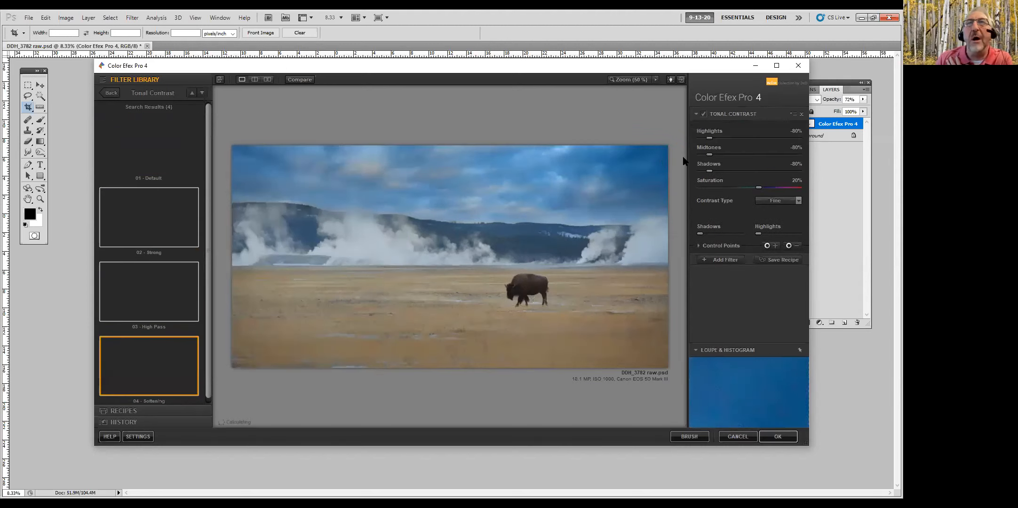
{"action": "left_click_drag", "start_coordinate": [710, 138], "coordinate": [747, 156]}
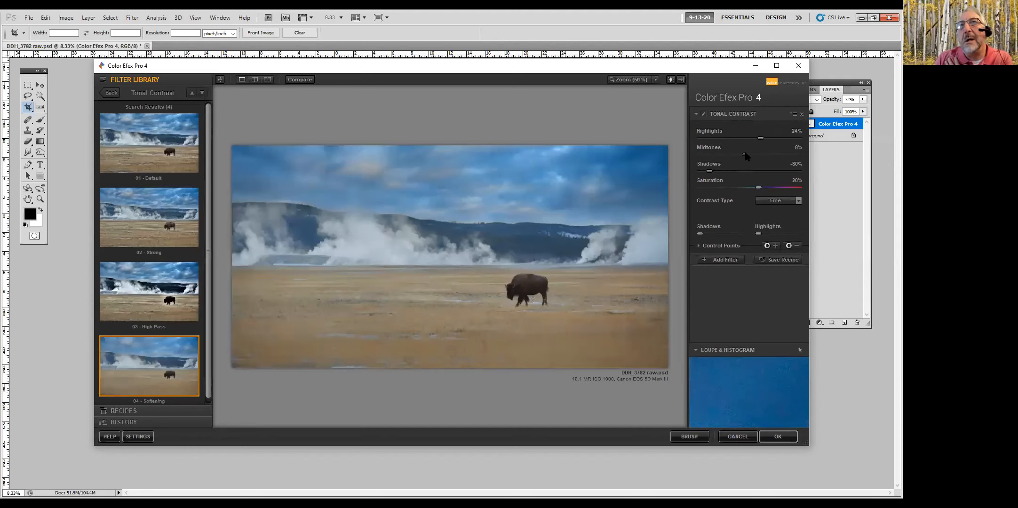
{"action": "left_click_drag", "start_coordinate": [759, 188], "coordinate": [769, 187]}
{"action": "left_click_drag", "start_coordinate": [710, 173], "coordinate": [742, 172]}
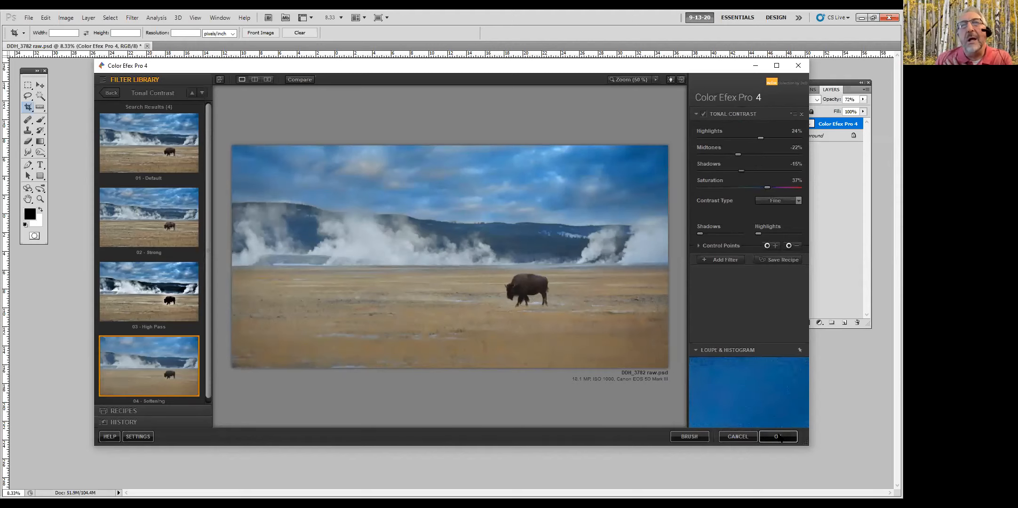
{"action": "left_click", "coordinate": [779, 437]}
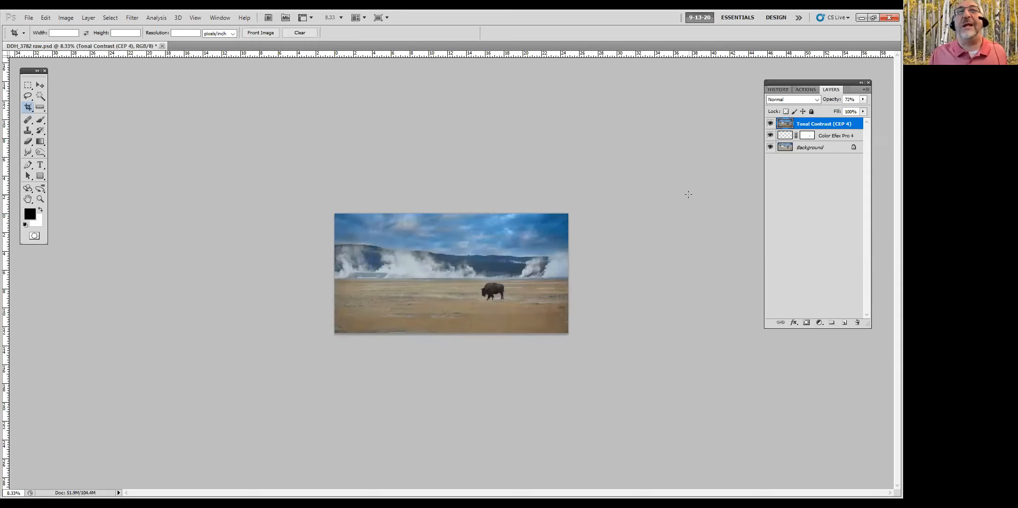
- Toggle the Tonal Contrast layer's visibility to compare the photo before and after the filter
{"action": "left_click", "coordinate": [770, 124]}
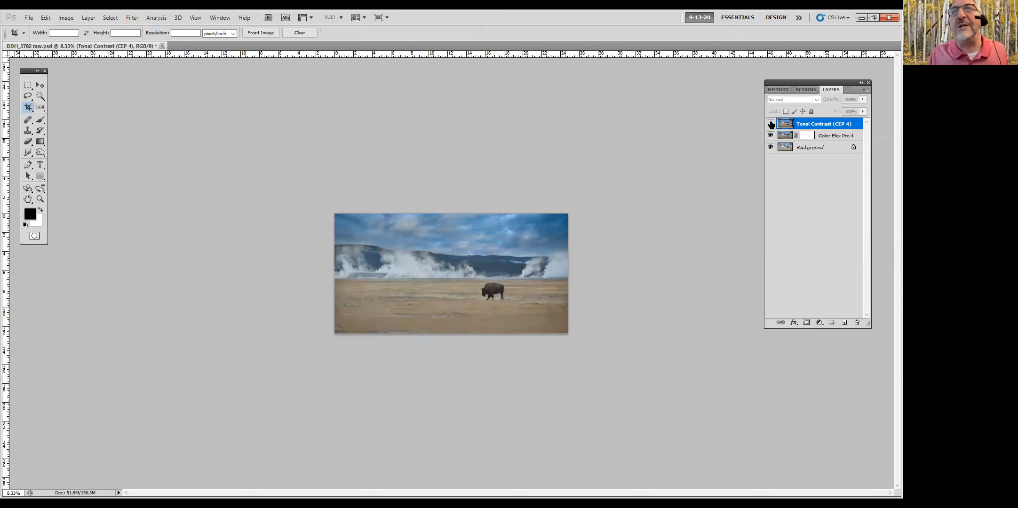
{"action": "left_click", "coordinate": [770, 123]}
{"action": "left_click", "coordinate": [770, 124]}
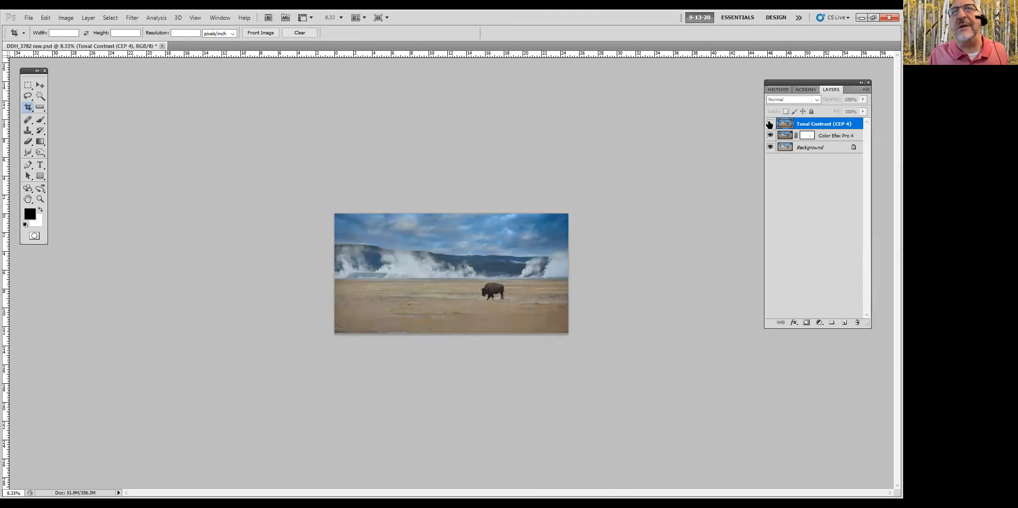
{"action": "left_click", "coordinate": [770, 124]}
{"action": "left_click", "coordinate": [770, 124]}
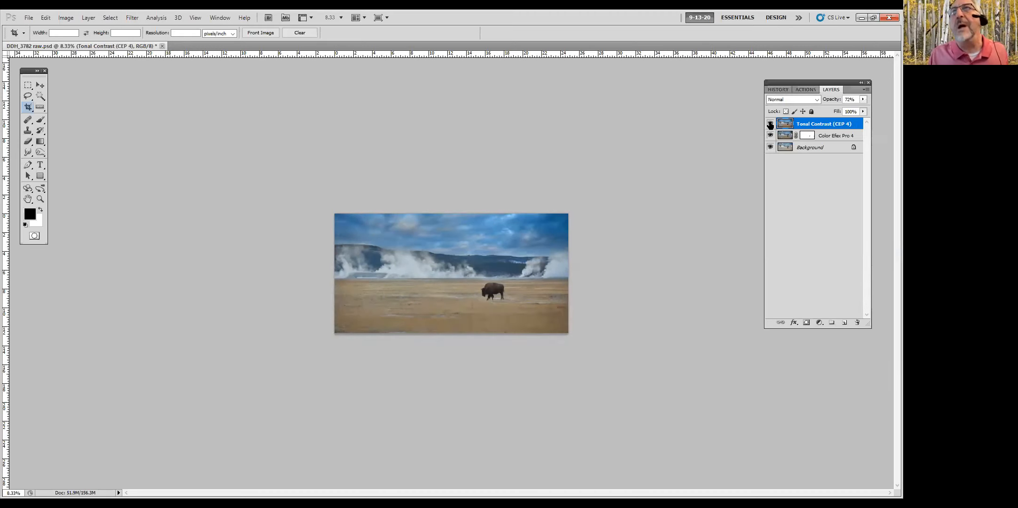
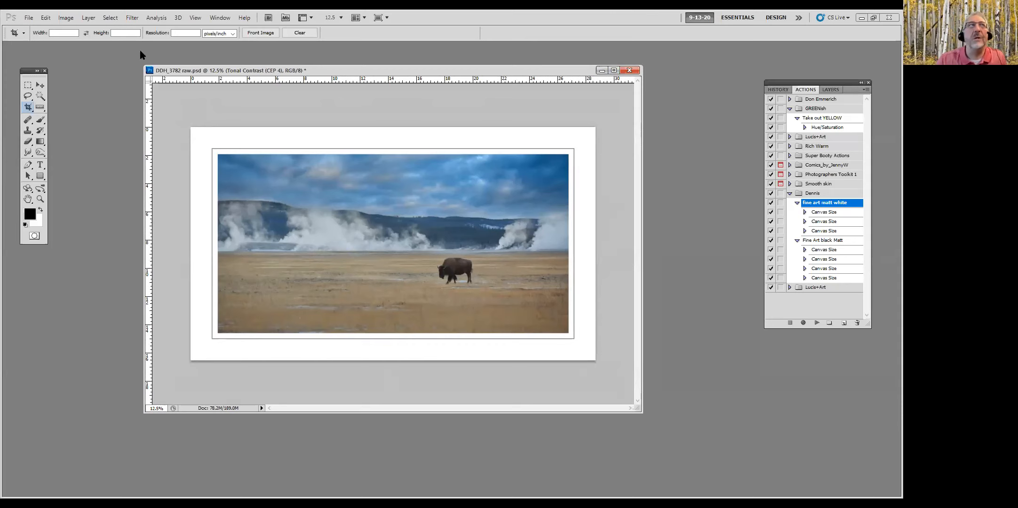
- Close the bison photo without saving and open DDH_5980.psd through DDH_5987.psd from the pan stitch folder
{"action": "left_click", "coordinate": [631, 70]}
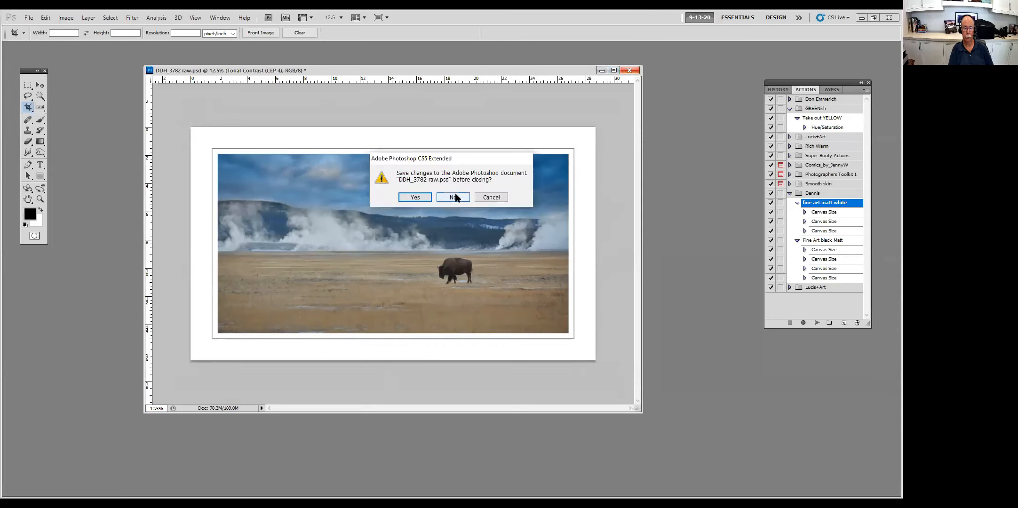
{"action": "left_click", "coordinate": [455, 197]}
{"action": "left_click", "coordinate": [29, 19]}
{"action": "left_click", "coordinate": [38, 36]}
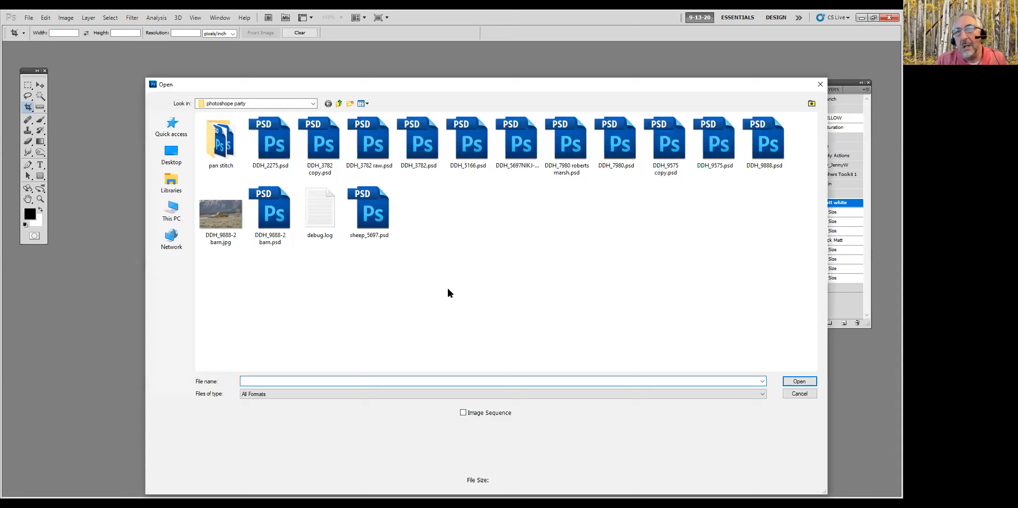
{"action": "double_click", "coordinate": [220, 146]}
{"action": "left_click", "coordinate": [235, 142]}
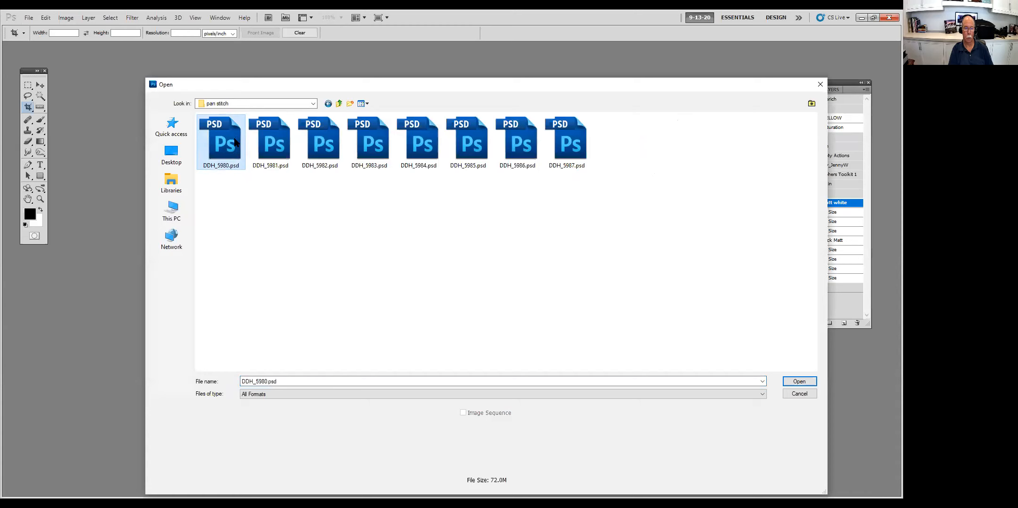
{"action": "left_click", "coordinate": [561, 136], "text": "shift"}
{"action": "left_click", "coordinate": [800, 382]}
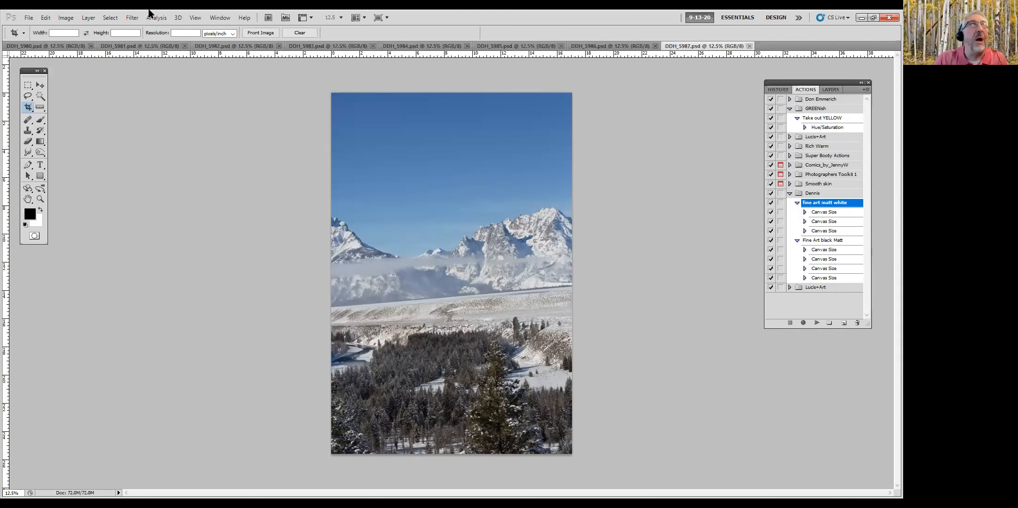
- Photomerge all open files into a panorama using the Auto layout with Blend Images Together enabled
{"action": "left_click", "coordinate": [26, 18]}
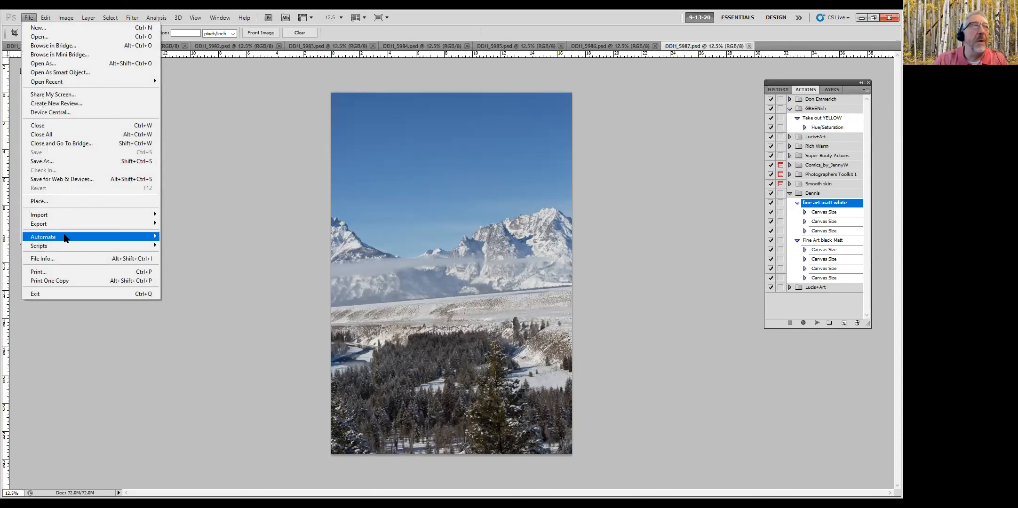
{"action": "mouse_move", "coordinate": [47, 19]}
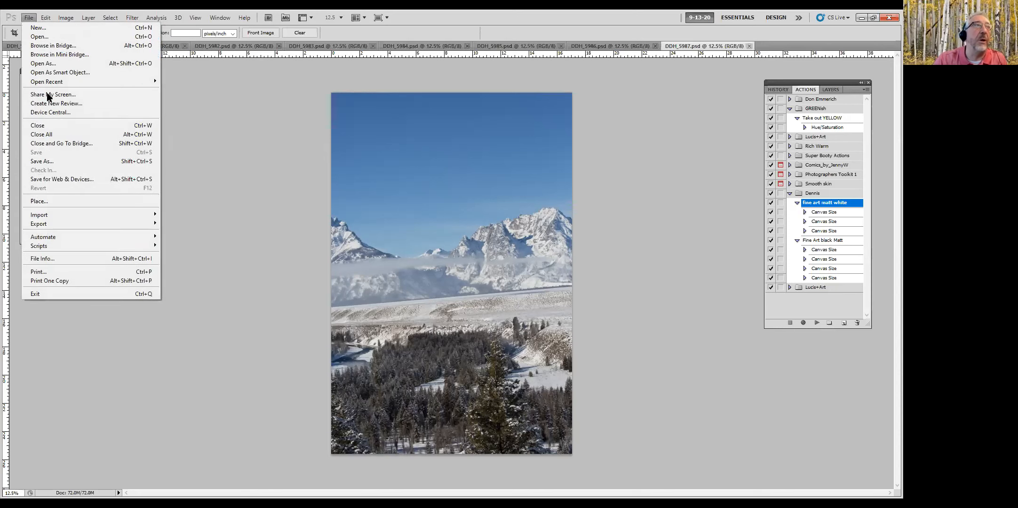
{"action": "mouse_move", "coordinate": [71, 238]}
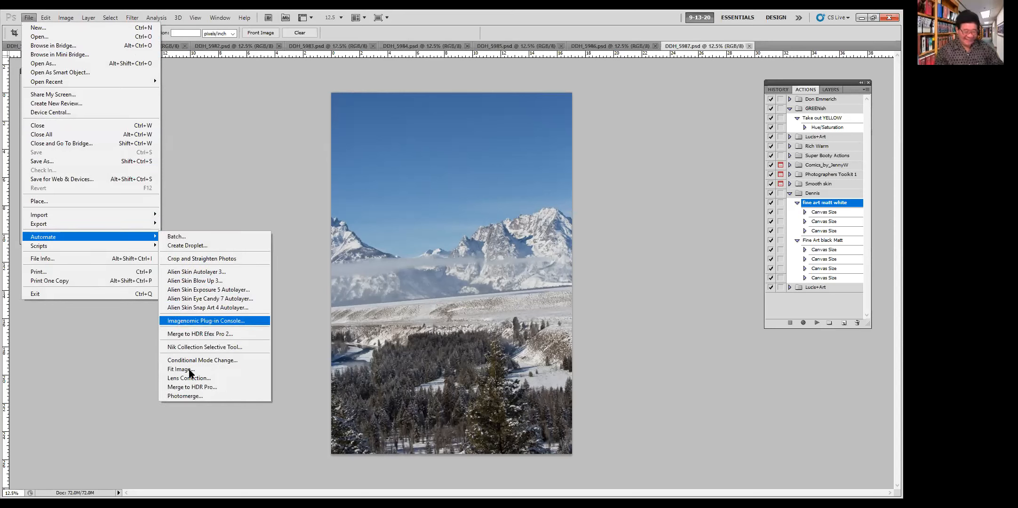
{"action": "left_click", "coordinate": [193, 397]}
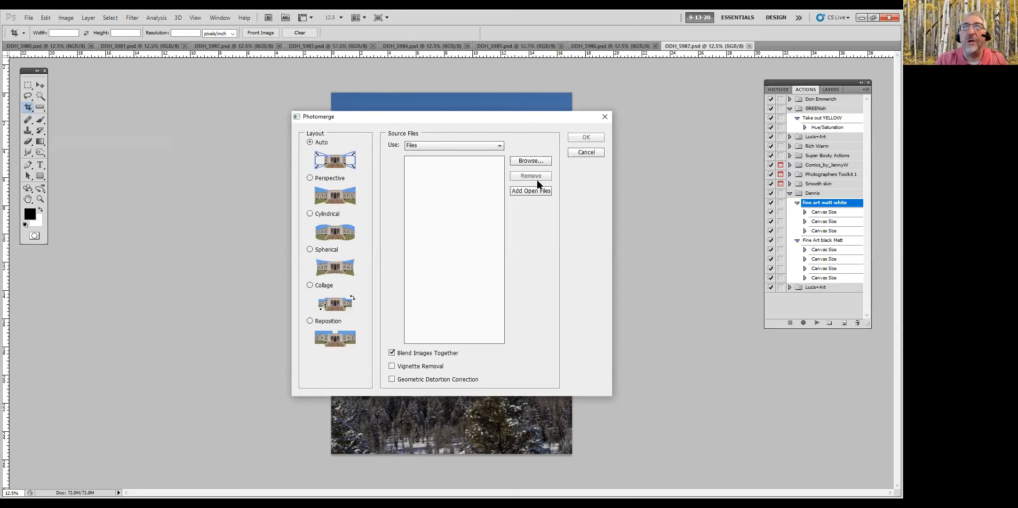
{"action": "left_click", "coordinate": [532, 190]}
{"action": "left_click", "coordinate": [586, 138]}
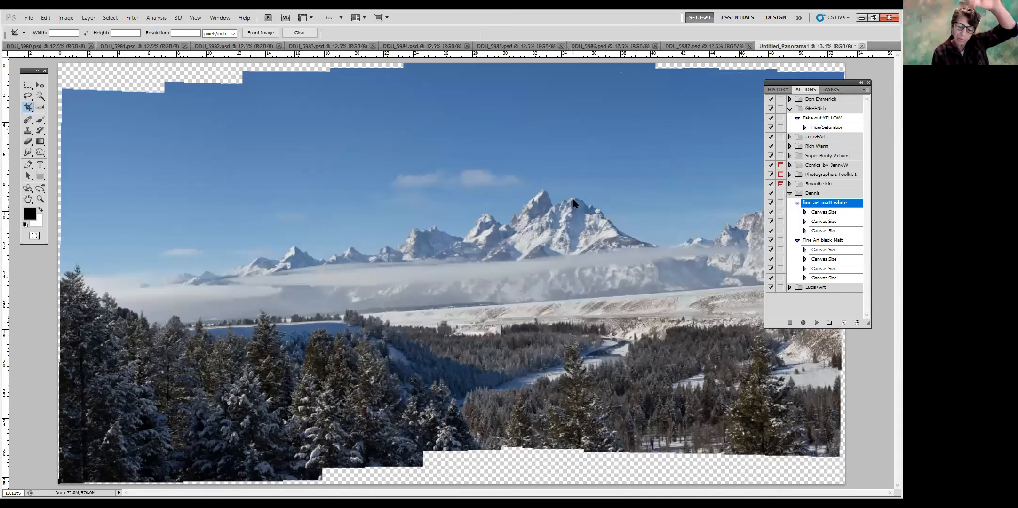
- Display the merged panorama's layers and masks with the whole image in view
{"action": "key", "text": "ctrl+minus"}
{"action": "key", "text": "ctrl+minus"}
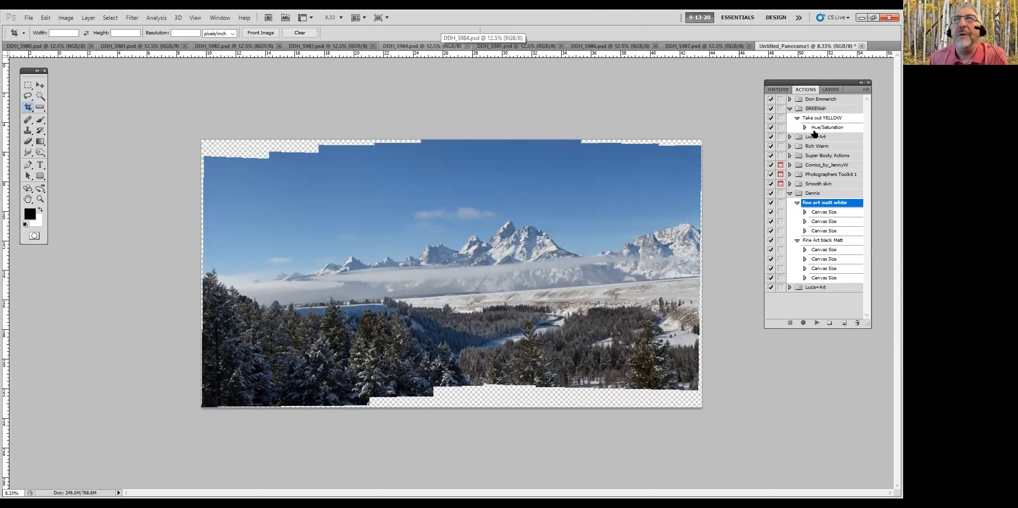
{"action": "left_click", "coordinate": [833, 90]}
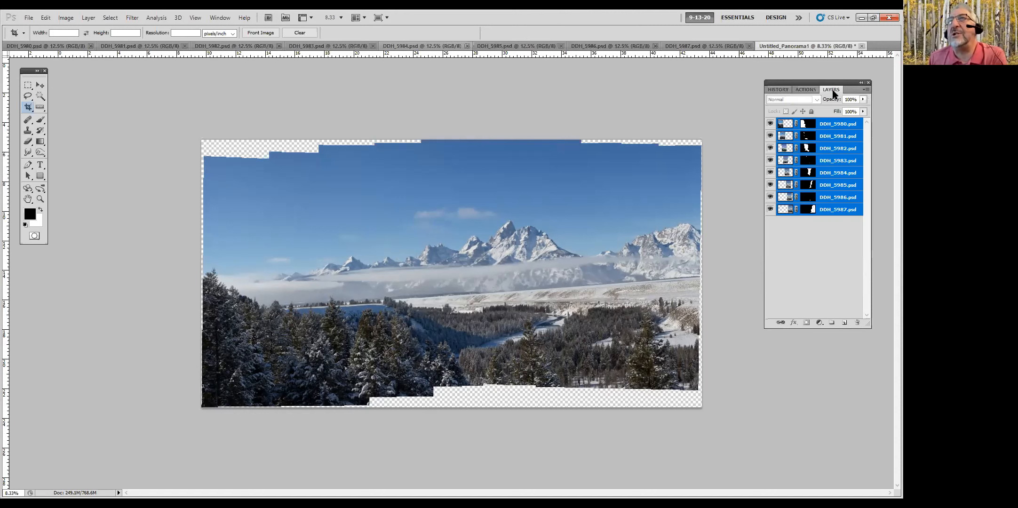
- Flatten the merged panorama's eight masked layers into a single background layer
{"action": "left_click", "coordinate": [866, 90]}
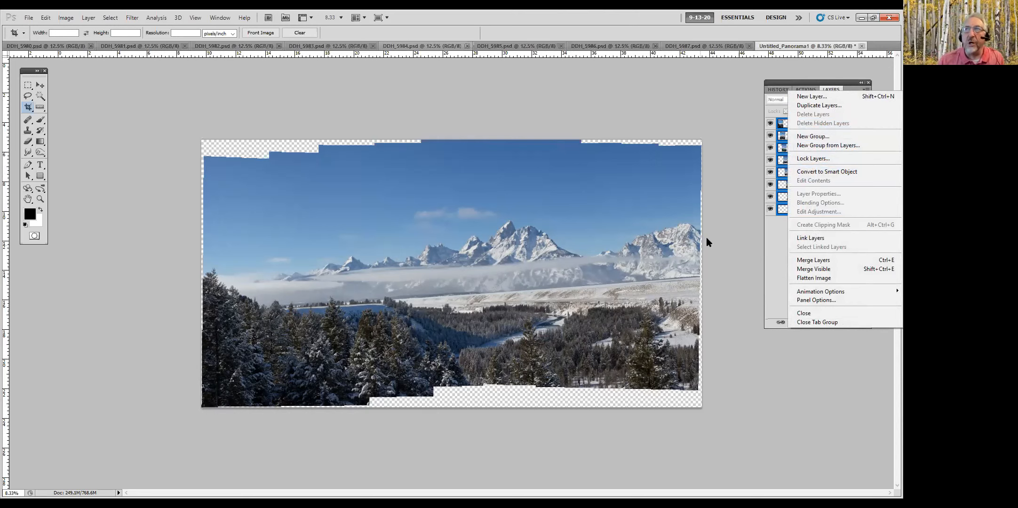
{"action": "left_click", "coordinate": [814, 278]}
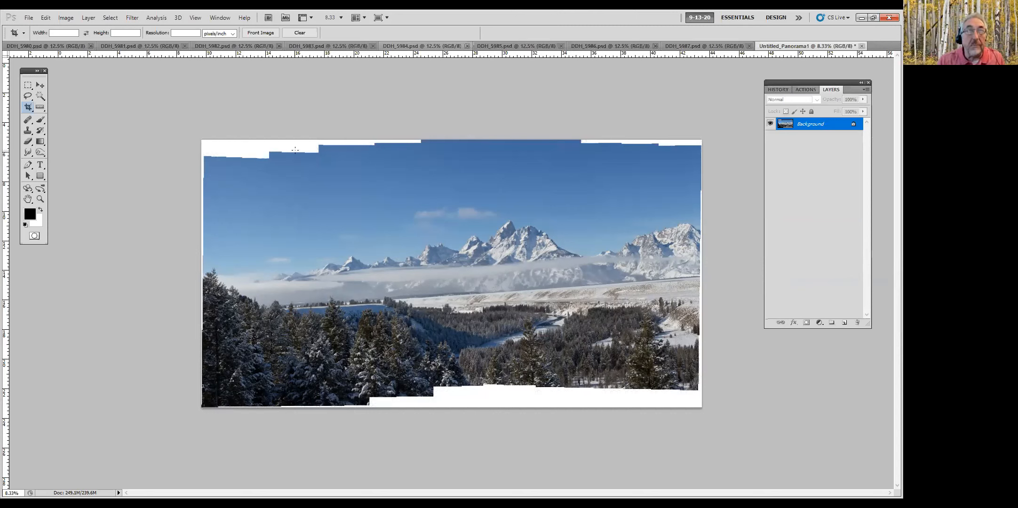
{"action": "left_click_drag", "start_coordinate": [208, 162], "coordinate": [691, 373]}
{"action": "key", "text": "Escape"}
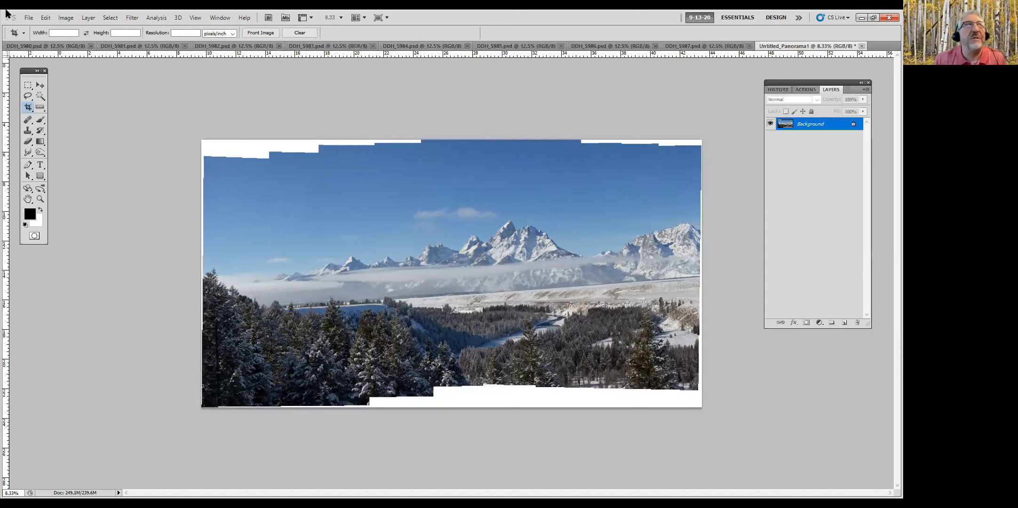
- Level the panorama by measuring the slanted valley line with the Ruler tool and rotating the canvas 4.28° clockwise
{"action": "left_click", "coordinate": [41, 107]}
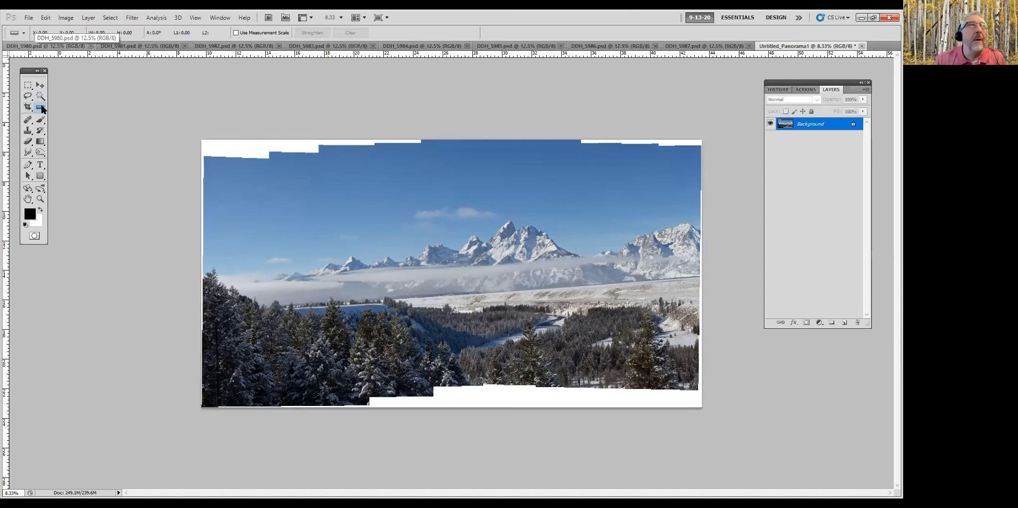
{"action": "left_click", "coordinate": [42, 107]}
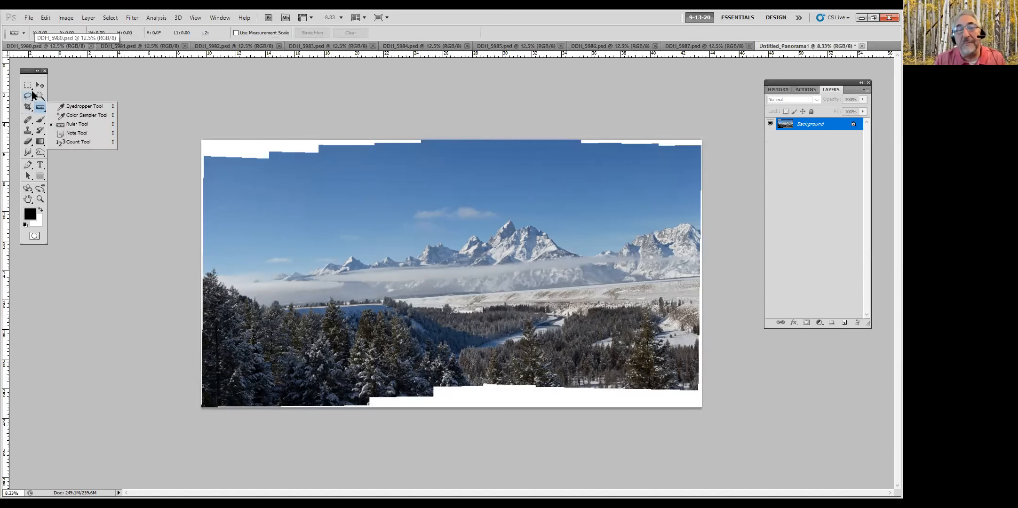
{"action": "left_click", "coordinate": [77, 125]}
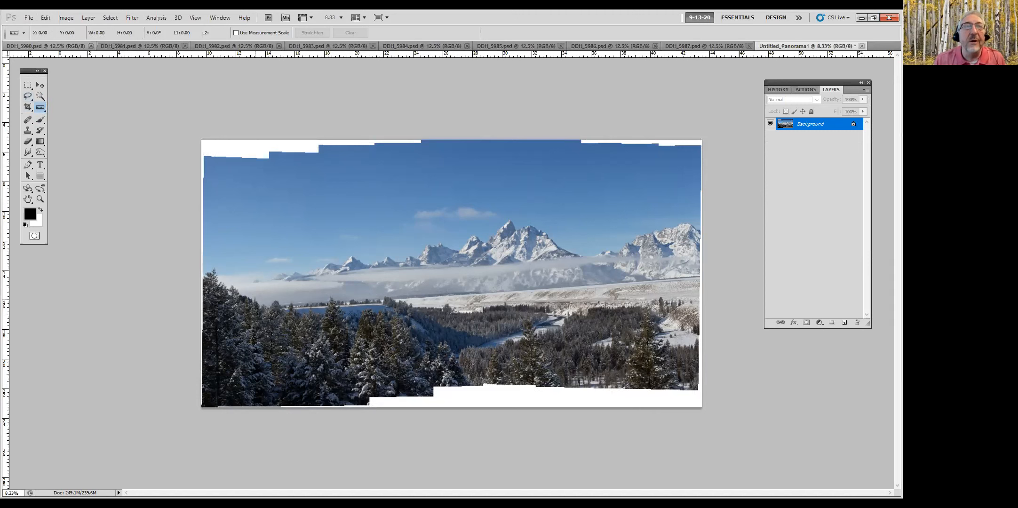
{"action": "left_click_drag", "start_coordinate": [263, 308], "coordinate": [750, 272]}
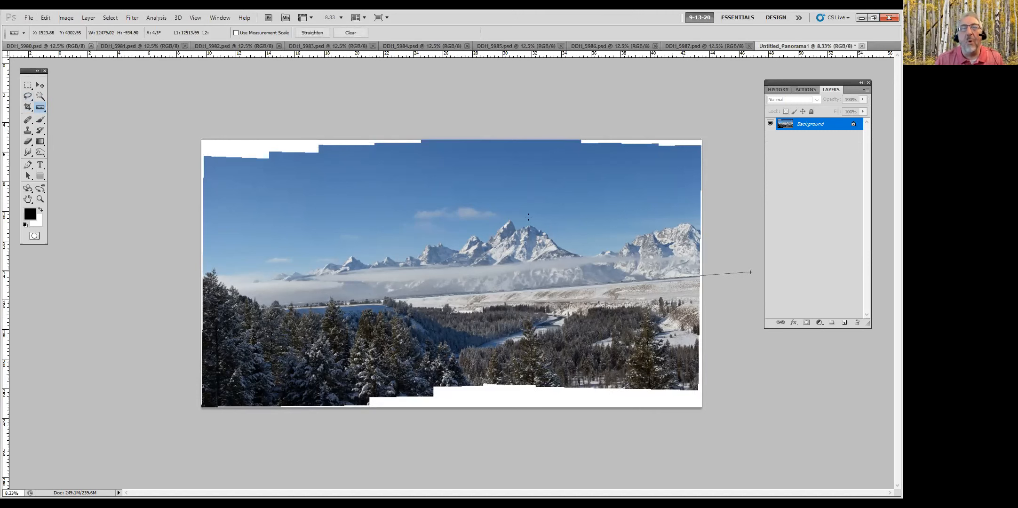
{"action": "left_click", "coordinate": [61, 18]}
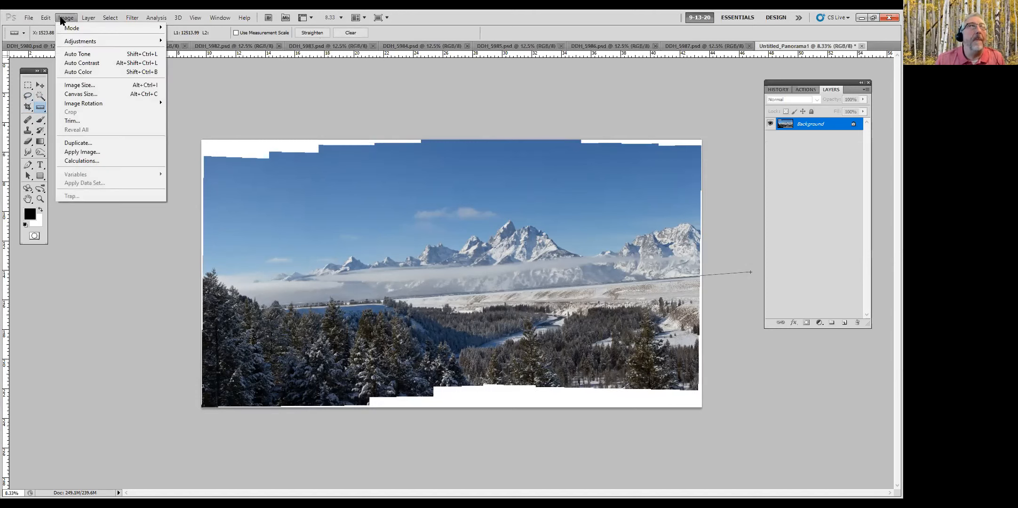
{"action": "mouse_move", "coordinate": [75, 104]}
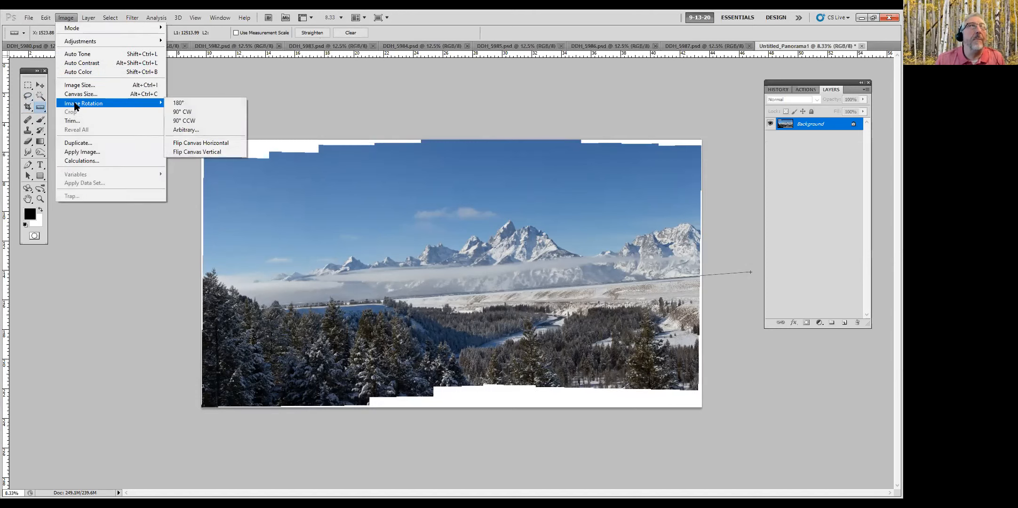
{"action": "left_click", "coordinate": [180, 129]}
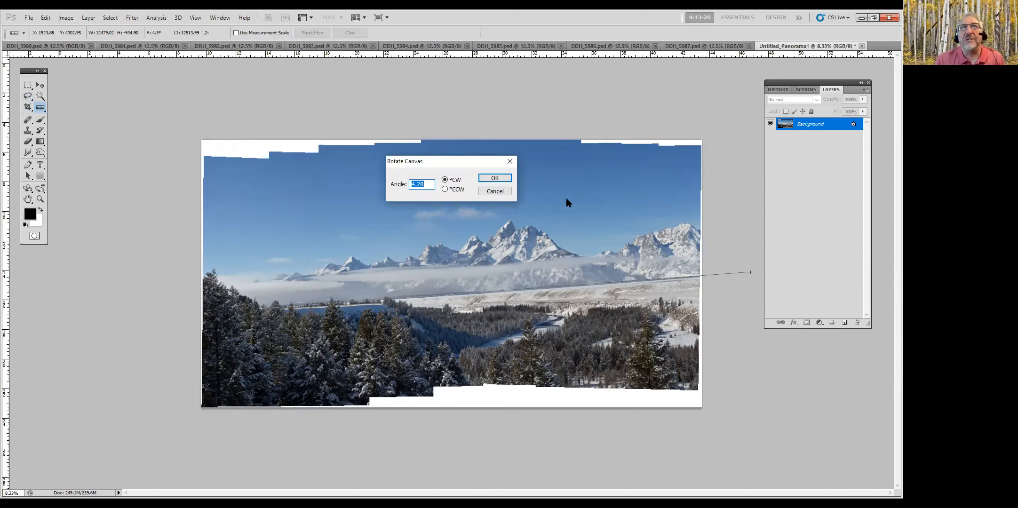
{"action": "left_click", "coordinate": [495, 179]}
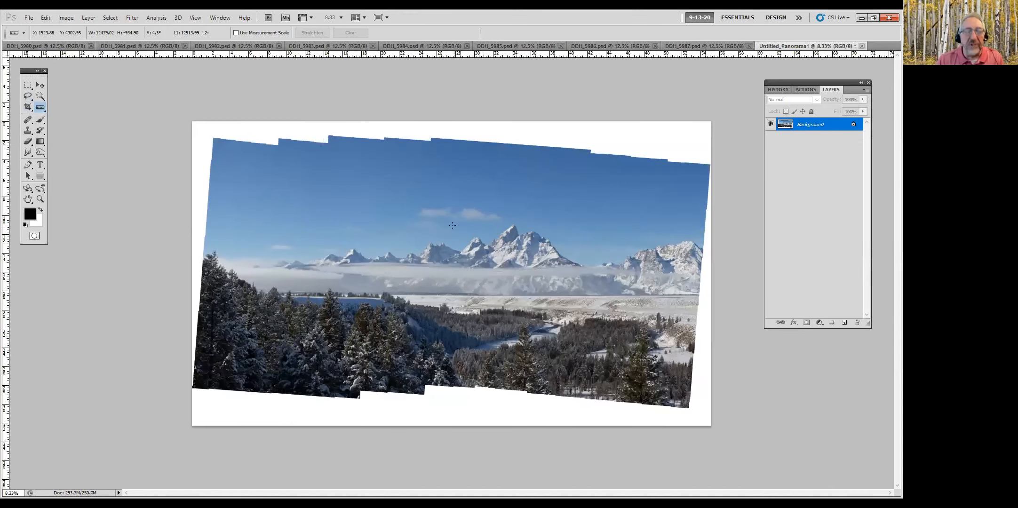
- Crop the rotated panorama to a wide rectangle that excludes all the white edges, and activate the Clone Stamp tool
{"action": "key", "text": "c"}
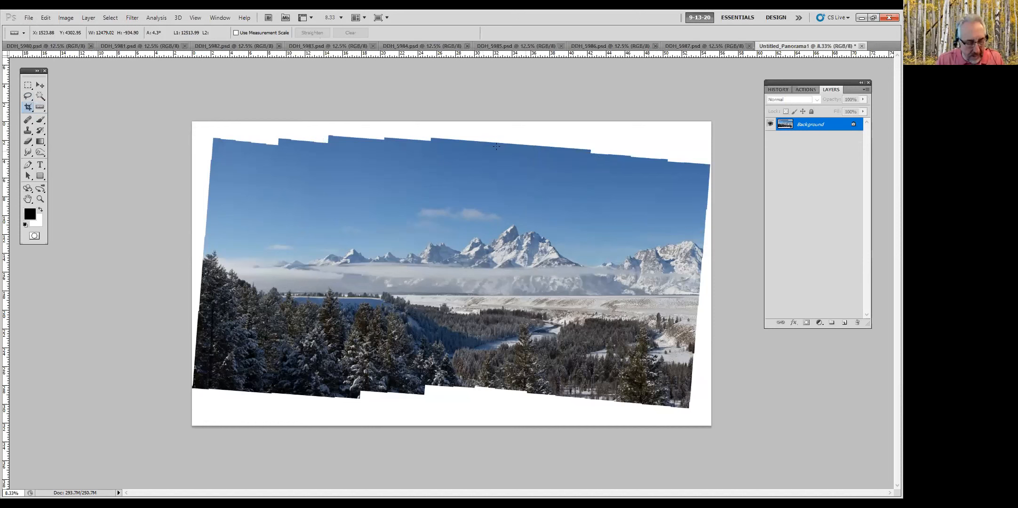
{"action": "left_click_drag", "start_coordinate": [222, 149], "coordinate": [681, 383]}
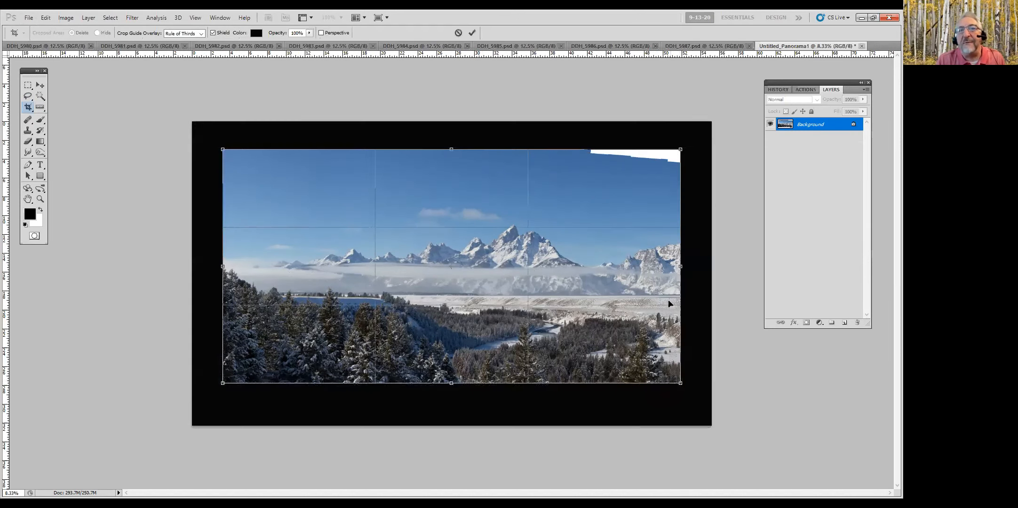
{"action": "left_click_drag", "start_coordinate": [679, 151], "coordinate": [679, 182]}
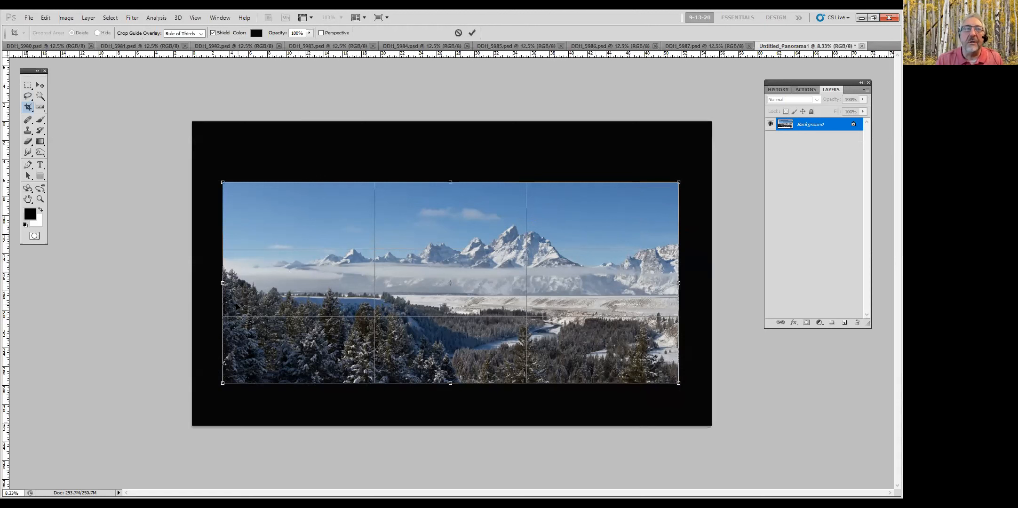
{"action": "left_click_drag", "start_coordinate": [223, 283], "coordinate": [210, 283]}
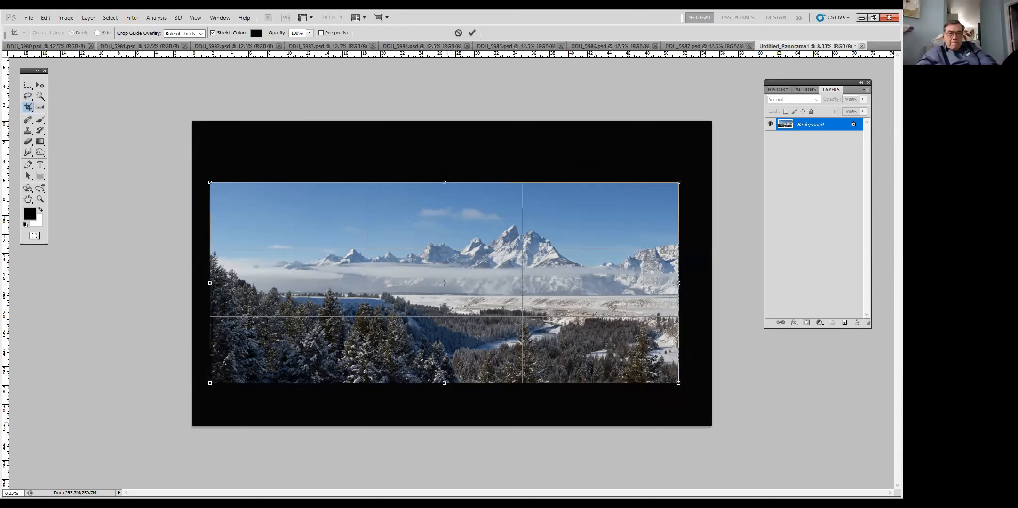
{"action": "mouse_move", "coordinate": [445, 182]}
{"action": "left_mouse_down"}
{"action": "mouse_move", "coordinate": [445, 153]}
{"action": "mouse_move", "coordinate": [444, 166]}
{"action": "left_mouse_up"}
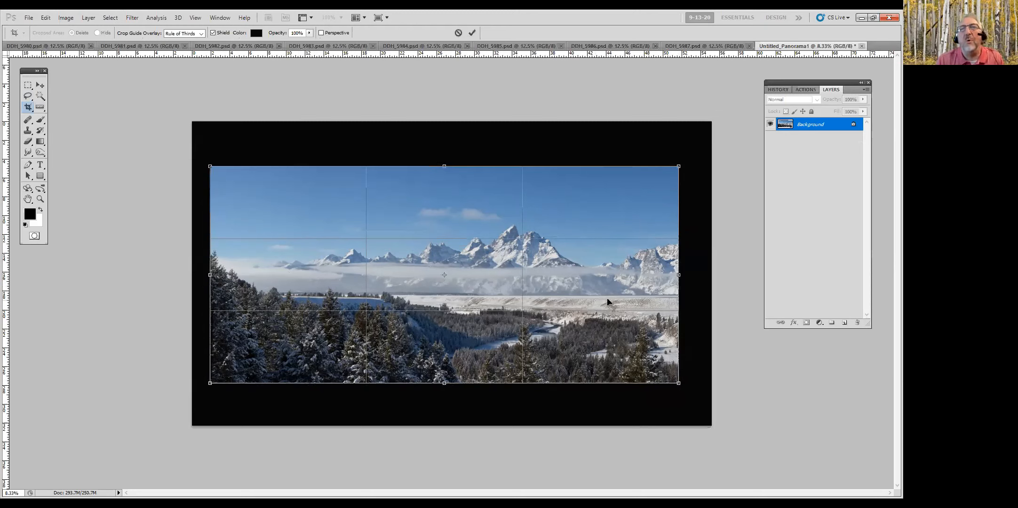
{"action": "key", "text": "Return"}
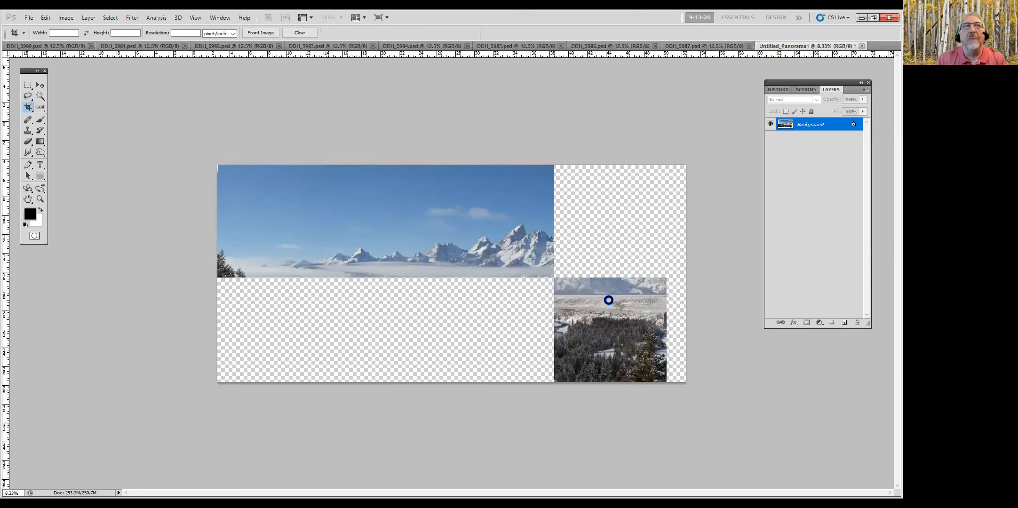
{"action": "key", "text": "s"}
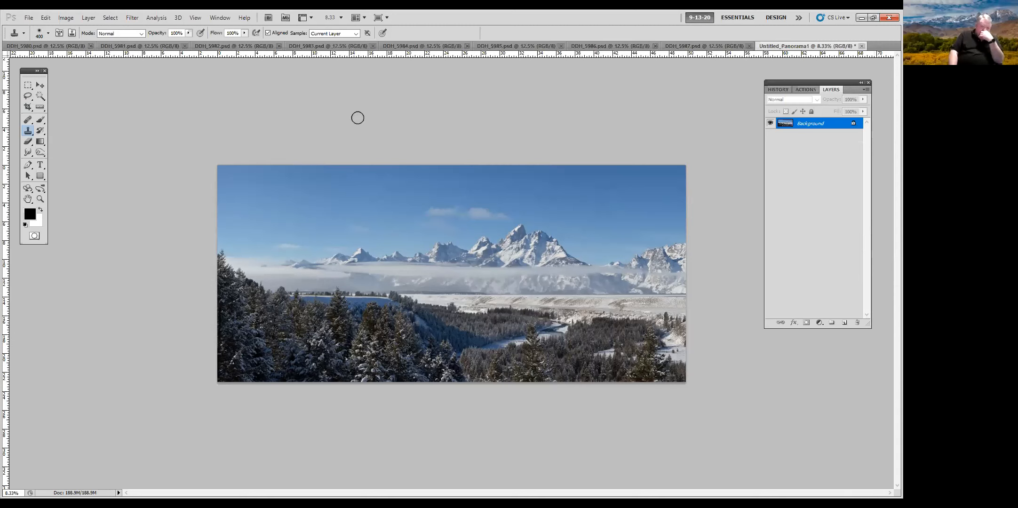
- Apply the Color Efex Pro 4 Polarization filter to the panorama using the 02 - Medium preset with Rotate 127° and Strength 109%
{"action": "left_click", "coordinate": [129, 19]}
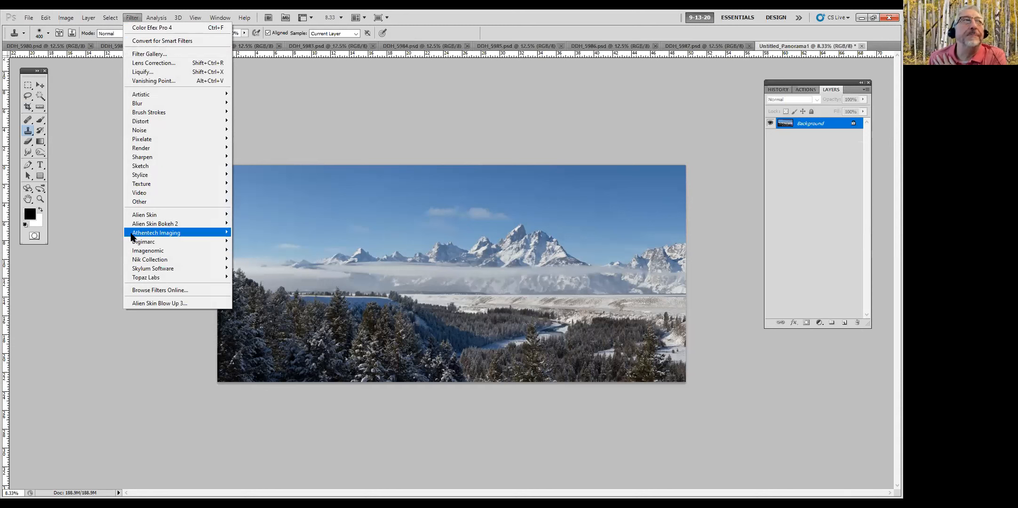
{"action": "mouse_move", "coordinate": [142, 260]}
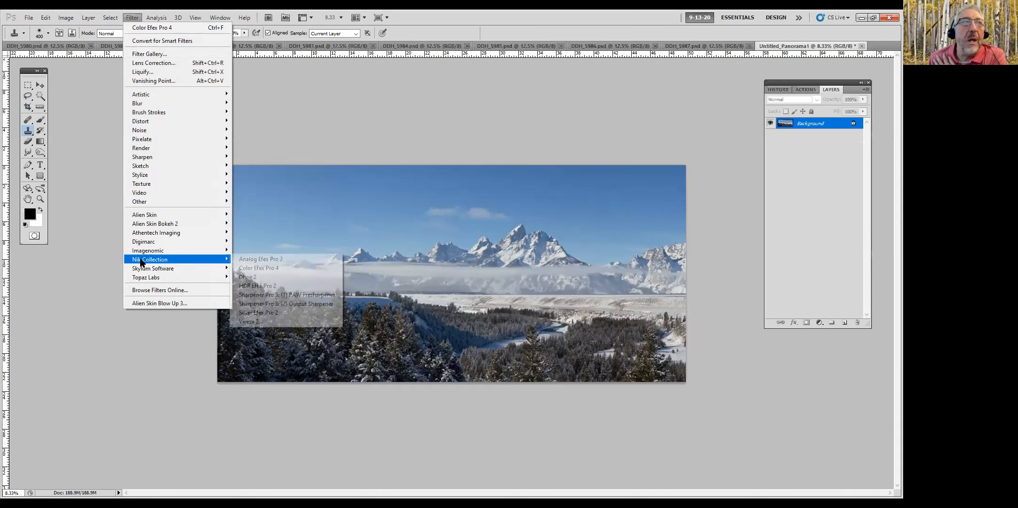
{"action": "left_click", "coordinate": [263, 269]}
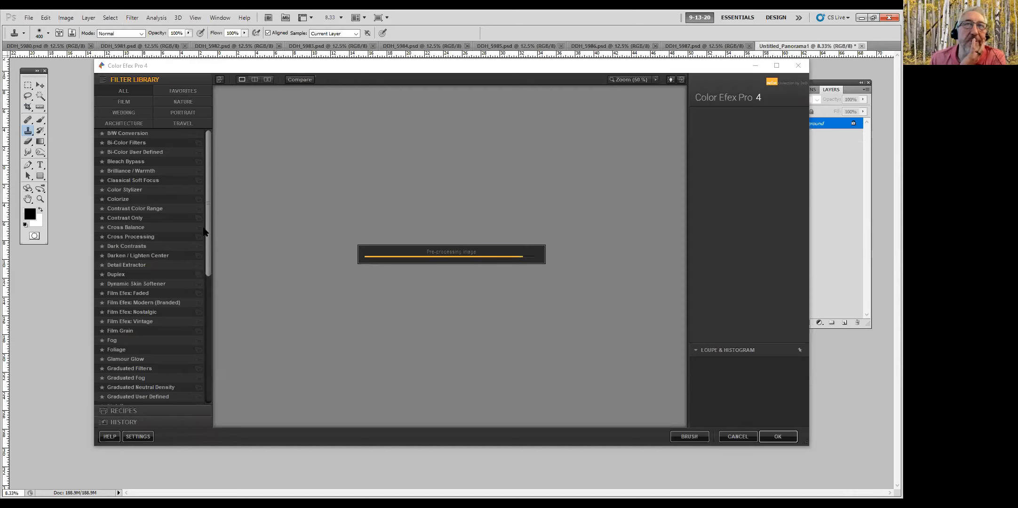
{"action": "scroll", "coordinate": [209, 271], "scroll_direction": "down", "scroll_amount": 3}
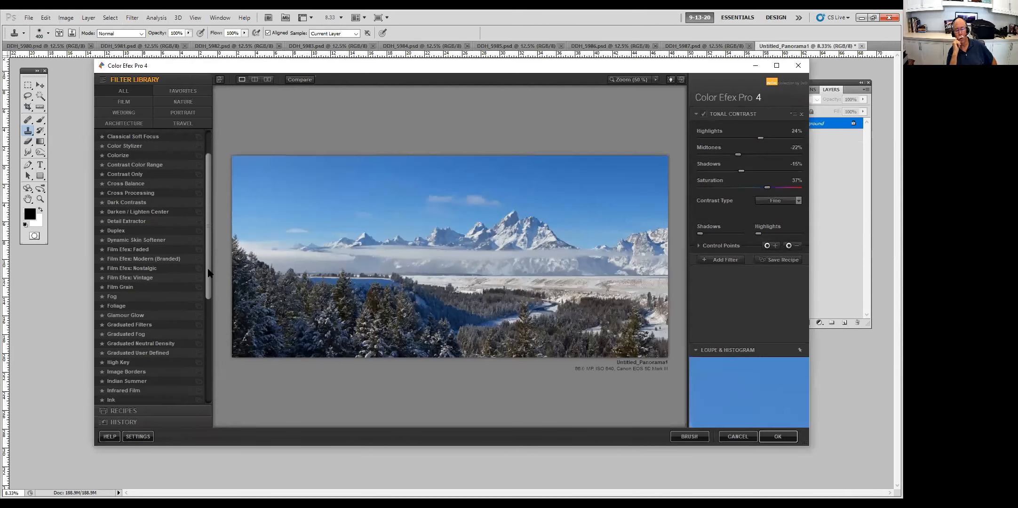
{"action": "scroll", "coordinate": [209, 271], "scroll_direction": "down", "scroll_amount": 10}
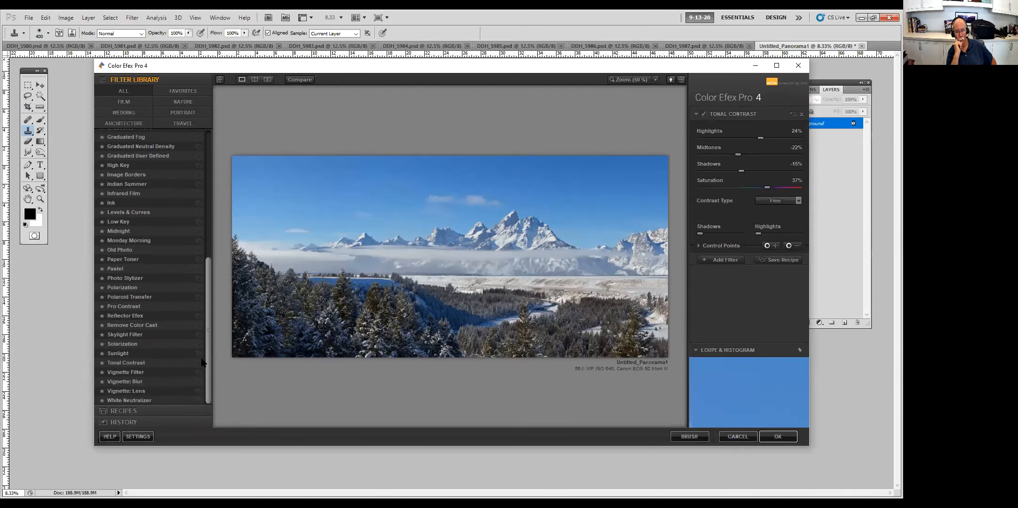
{"action": "scroll", "coordinate": [203, 372], "scroll_direction": "up", "scroll_amount": 1}
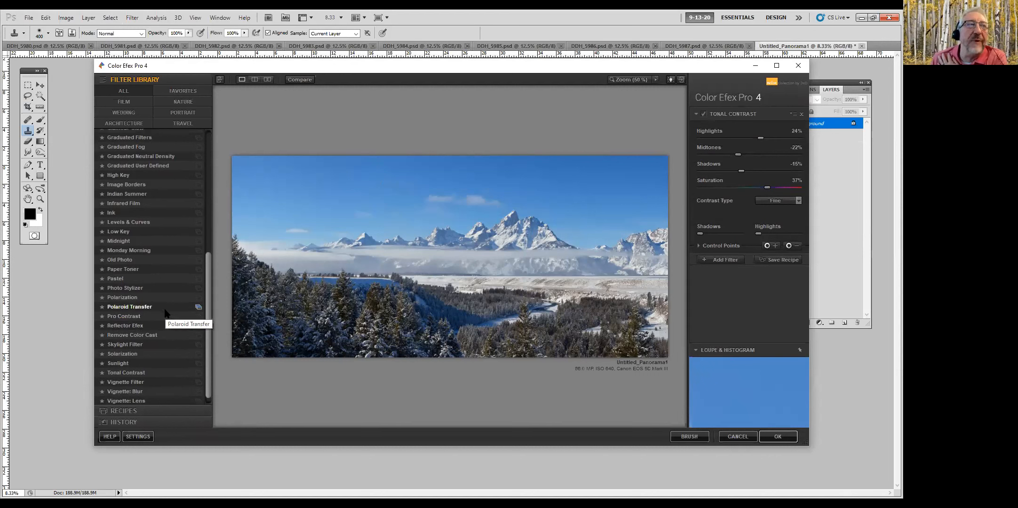
{"action": "left_click", "coordinate": [194, 297]}
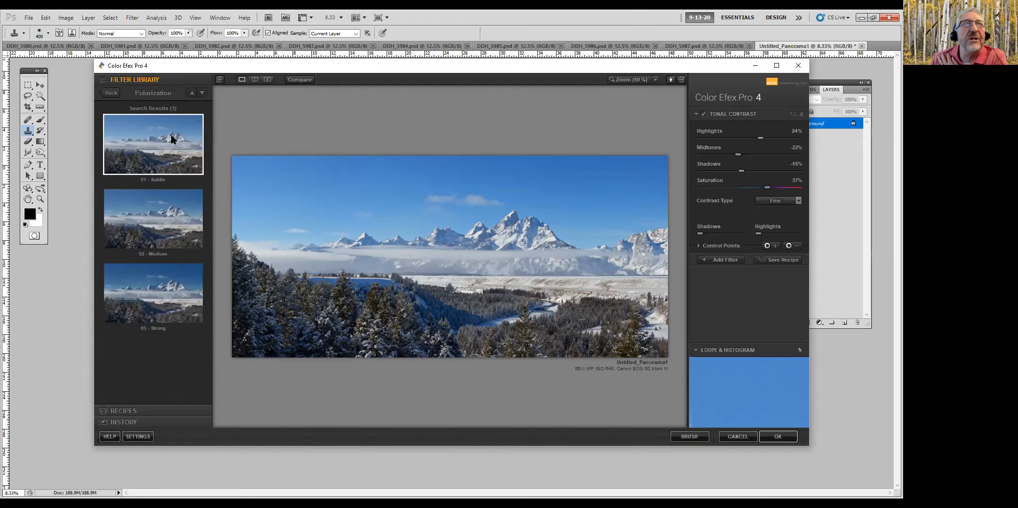
{"action": "left_click", "coordinate": [171, 210]}
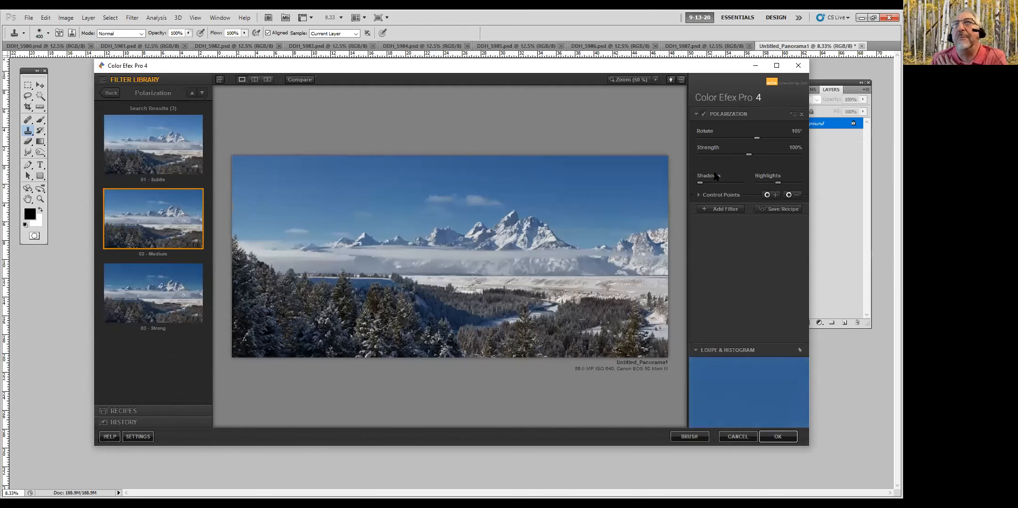
{"action": "mouse_move", "coordinate": [749, 154]}
{"action": "left_mouse_down"}
{"action": "mouse_move", "coordinate": [790, 152]}
{"action": "mouse_move", "coordinate": [735, 155]}
{"action": "mouse_move", "coordinate": [789, 138]}
{"action": "mouse_move", "coordinate": [765, 138]}
{"action": "mouse_move", "coordinate": [765, 158]}
{"action": "mouse_move", "coordinate": [756, 157]}
{"action": "left_mouse_up"}
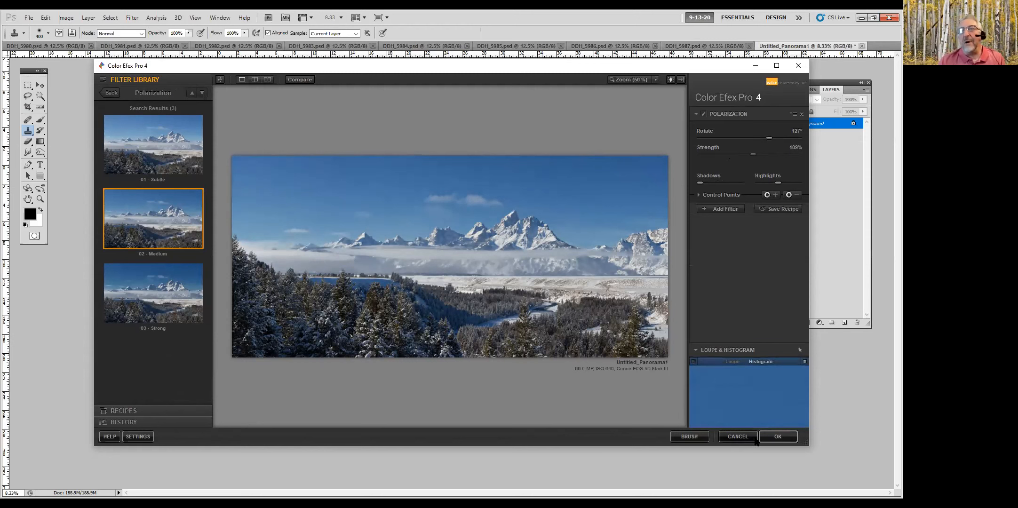
{"action": "left_click", "coordinate": [777, 437]}
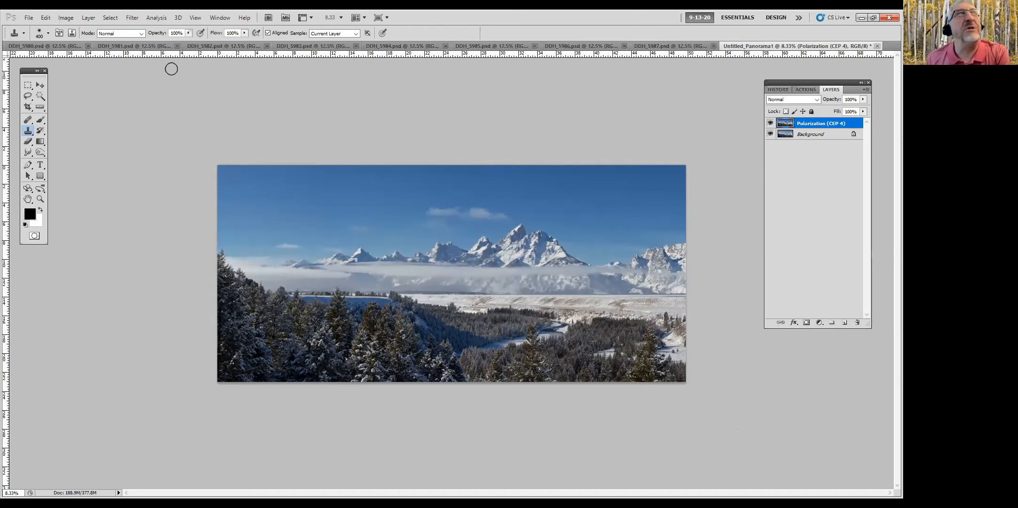
- Apply the Color Efex Pro 4 White Neutralizer filter with the 01 - Fix Warm Whites preset in place of the loaded Polarization filter
{"action": "left_click", "coordinate": [132, 19]}
{"action": "mouse_move", "coordinate": [138, 265]}
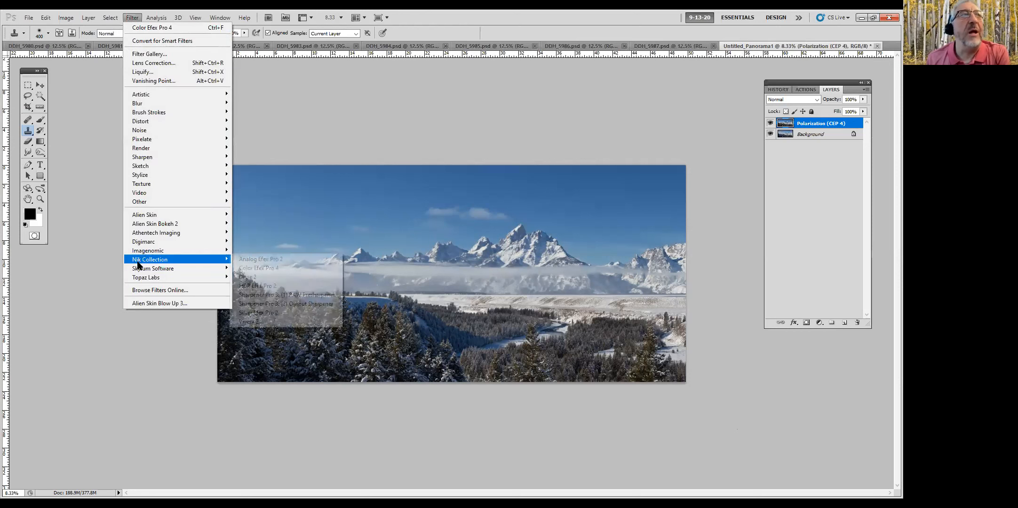
{"action": "left_click", "coordinate": [260, 269]}
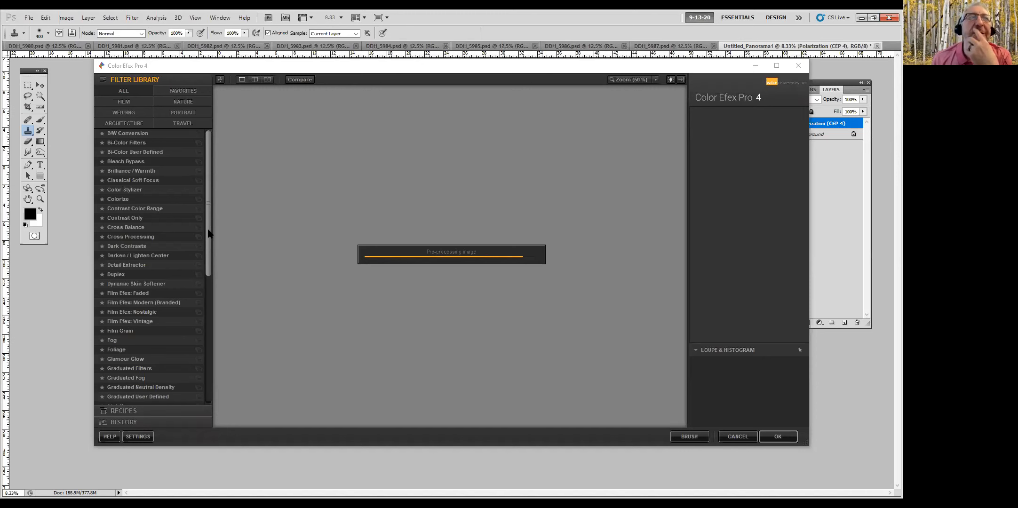
{"action": "left_click_drag", "start_coordinate": [208, 230], "coordinate": [210, 370]}
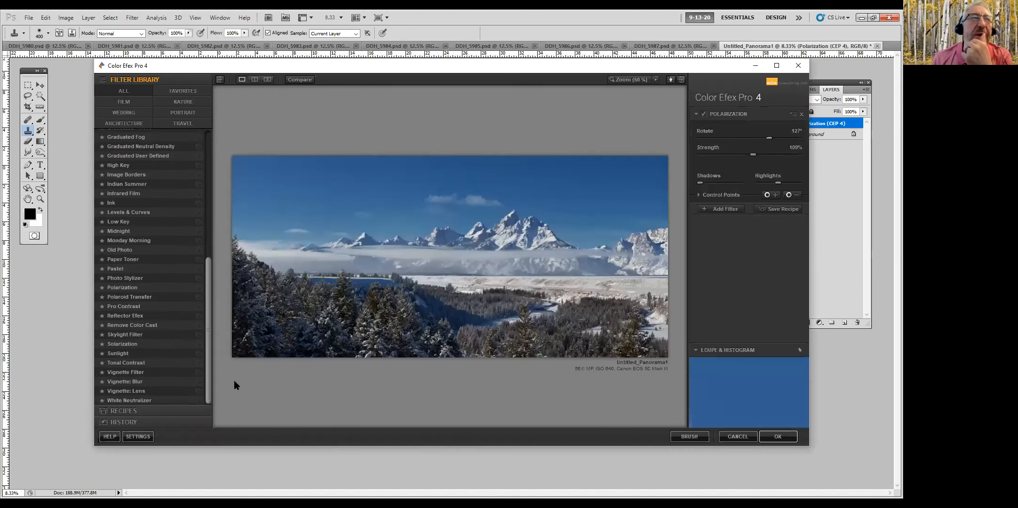
{"action": "left_click", "coordinate": [802, 115]}
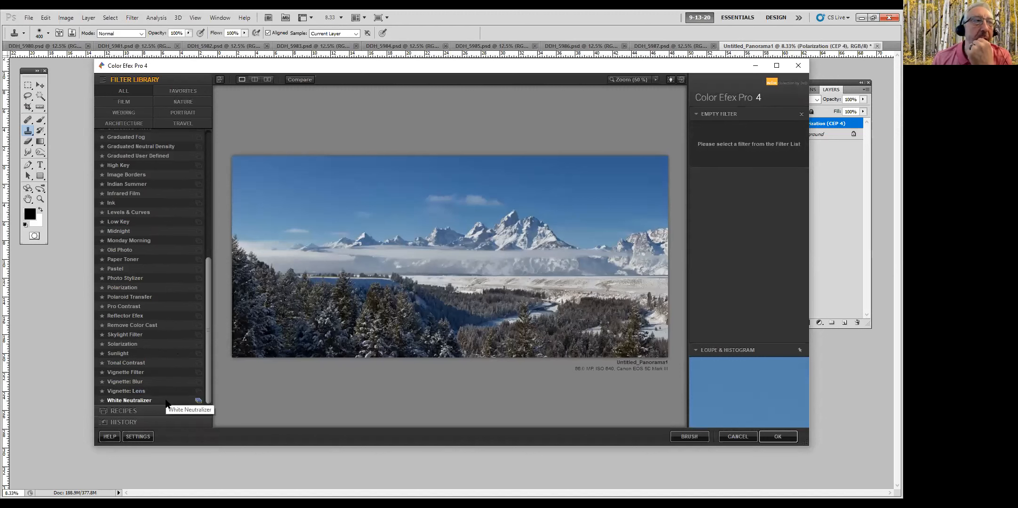
{"action": "left_click", "coordinate": [197, 400]}
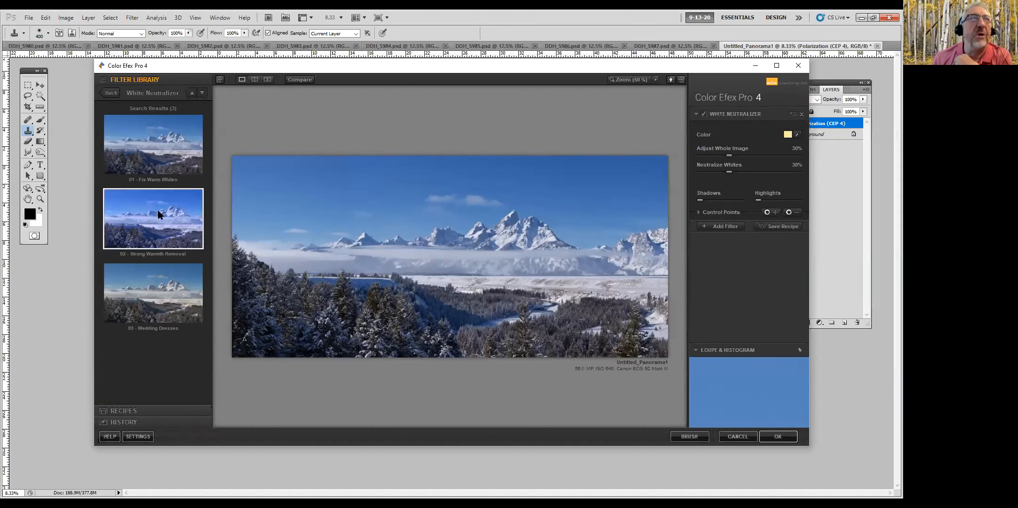
{"action": "left_click", "coordinate": [179, 140]}
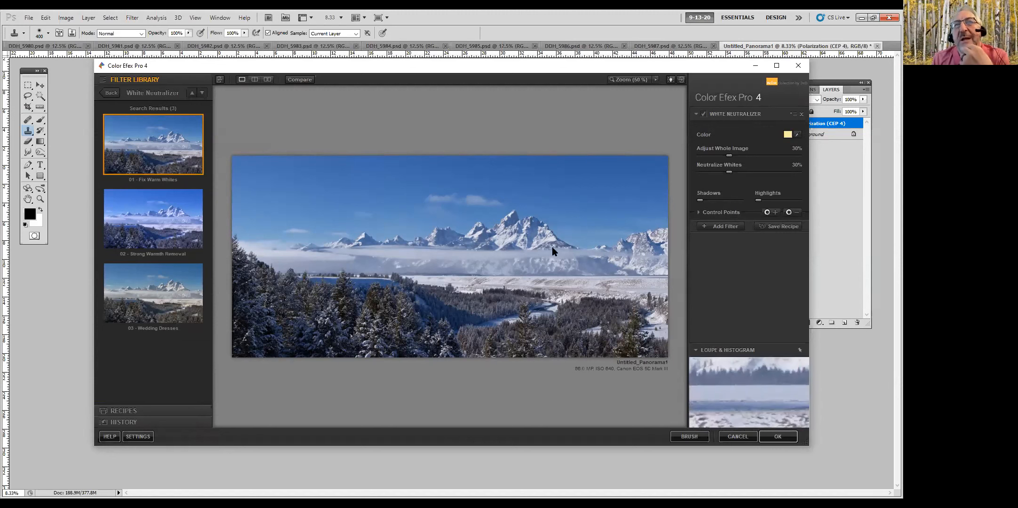
{"action": "left_click", "coordinate": [778, 437]}
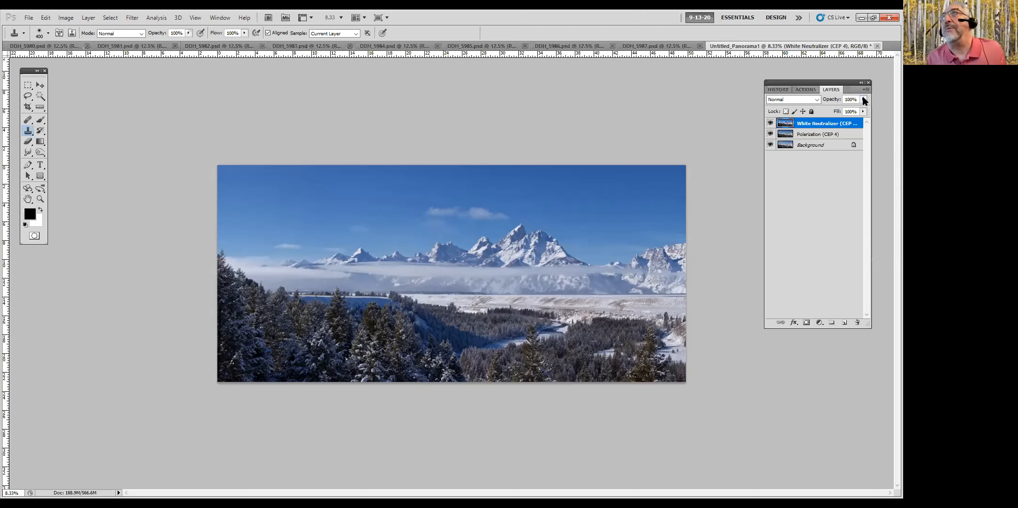
- Reduce the White Neutralizer layer's opacity and run the fine art matt white action on the panorama
{"action": "left_click_drag", "start_coordinate": [864, 99], "coordinate": [829, 112]}
{"action": "left_click", "coordinate": [806, 90]}
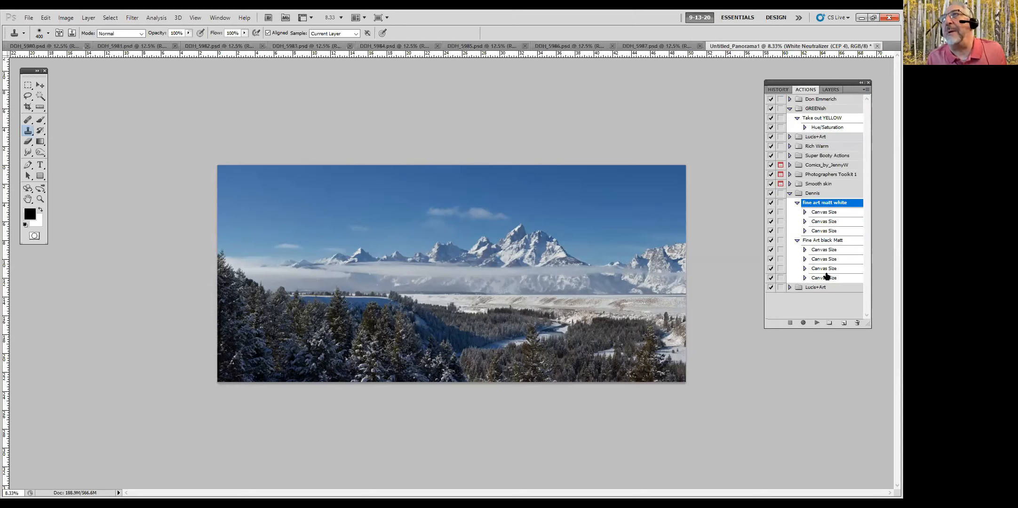
{"action": "left_click", "coordinate": [816, 323]}
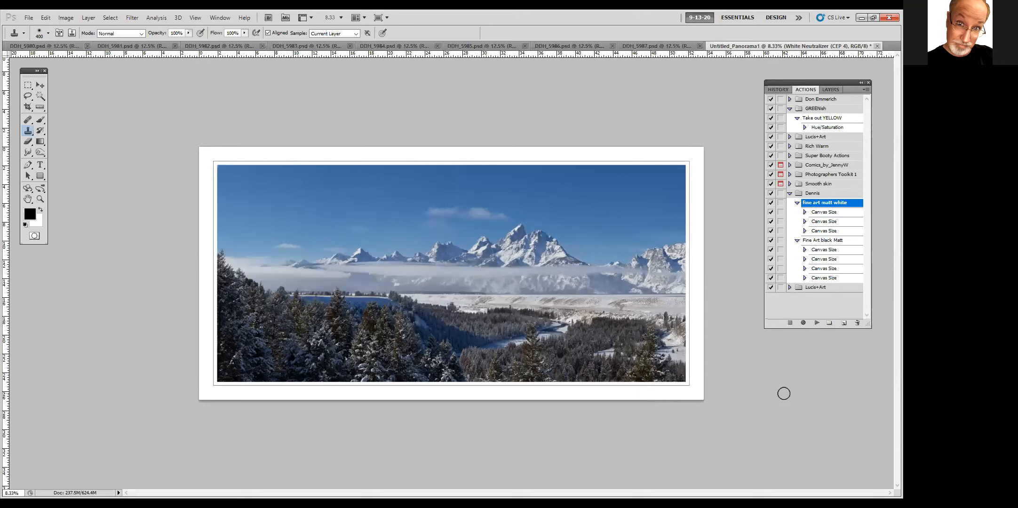
- Inspect the matted panorama up close, checking the sky, the mountain ridge and the thin border line
{"action": "key", "text": "ctrl+plus"}
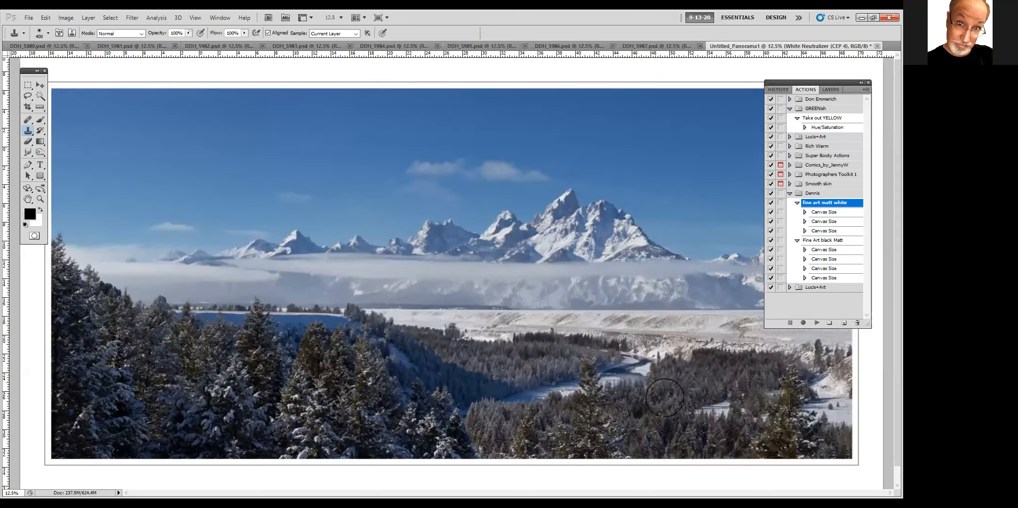
{"action": "key", "text": "ctrl+plus"}
{"action": "left_click_drag", "start_coordinate": [457, 311], "coordinate": [432, 434]}
{"action": "key", "text": "ctrl+plus"}
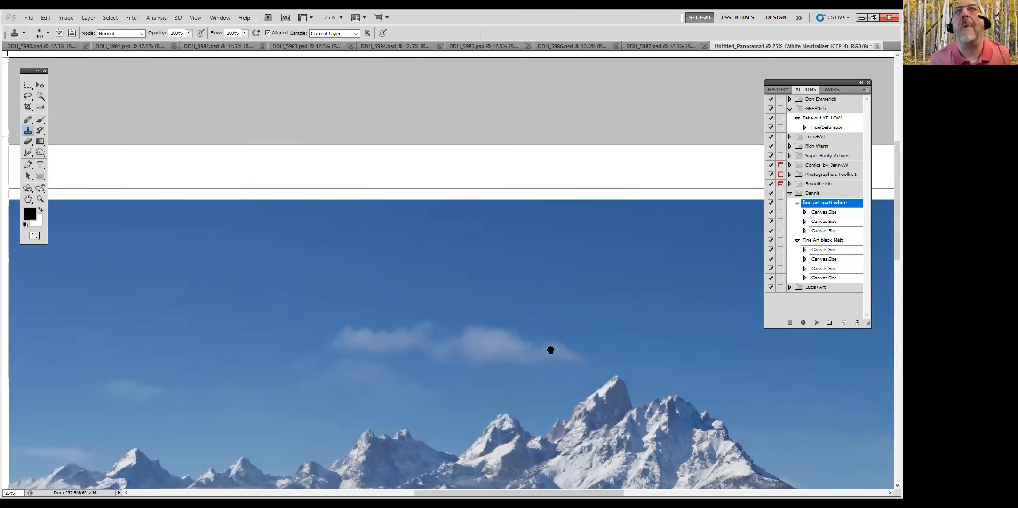
{"action": "mouse_move", "coordinate": [551, 350]}
{"action": "left_mouse_down"}
{"action": "mouse_move", "coordinate": [457, 286]}
{"action": "mouse_move", "coordinate": [346, 254]}
{"action": "left_mouse_up"}
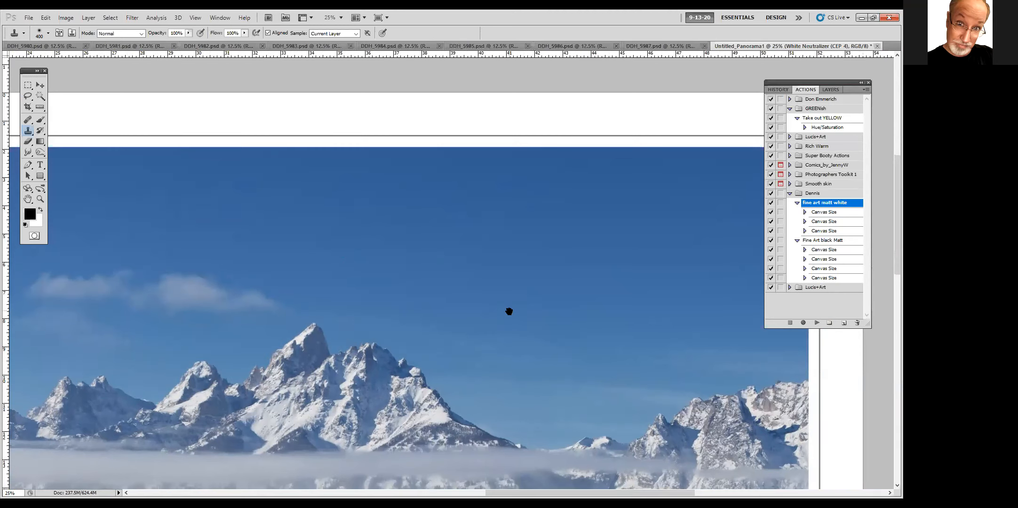
{"action": "left_click_drag", "start_coordinate": [246, 264], "coordinate": [738, 237]}
{"action": "mouse_move", "coordinate": [241, 243]}
{"action": "left_mouse_down"}
{"action": "mouse_move", "coordinate": [602, 236]}
{"action": "mouse_move", "coordinate": [386, 240]}
{"action": "left_mouse_up"}
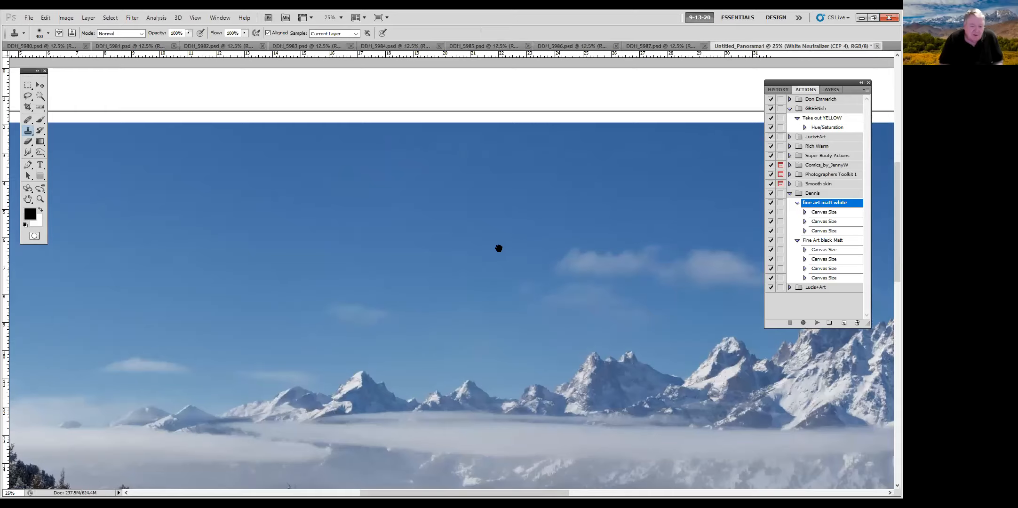
{"action": "left_click_drag", "start_coordinate": [499, 248], "coordinate": [343, 252]}
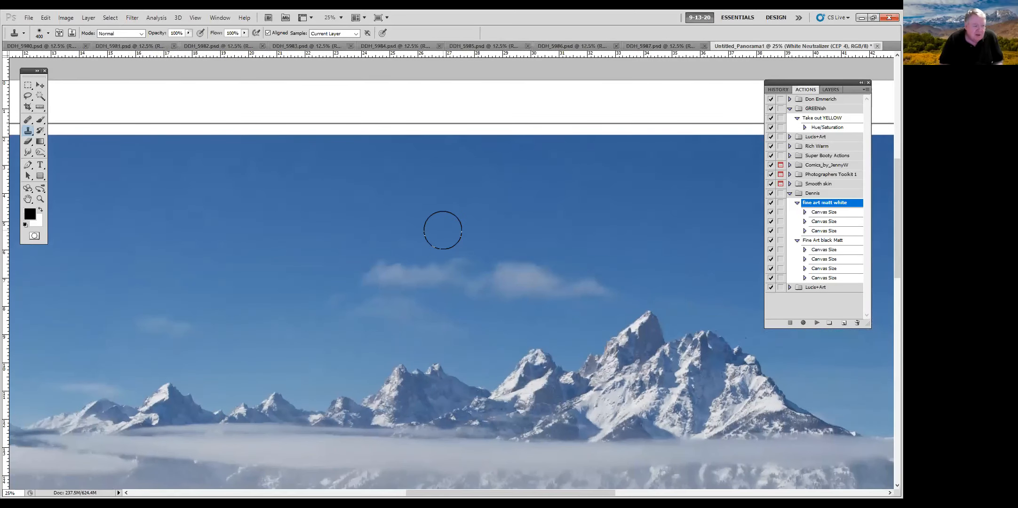
{"action": "key", "text": "ctrl+minus"}
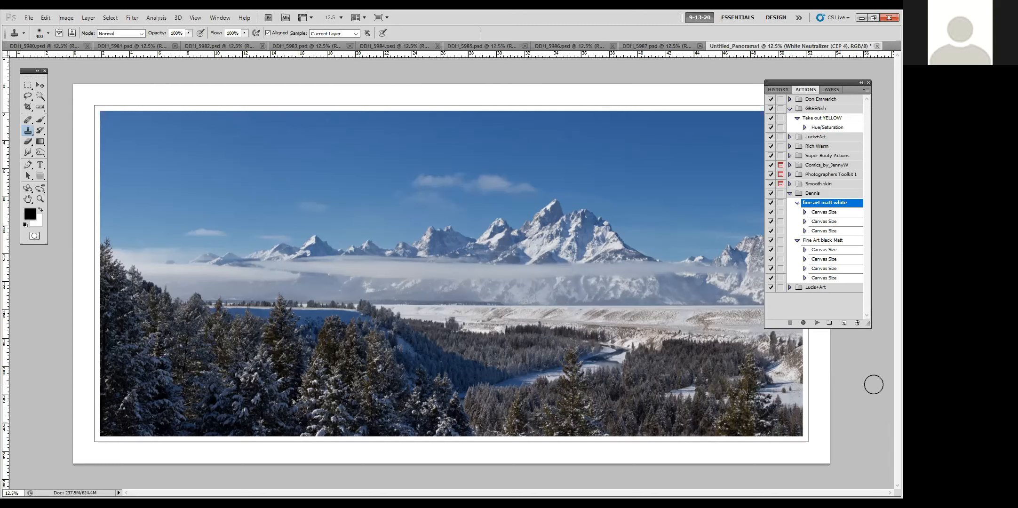
{"action": "key", "text": "ctrl+minus"}
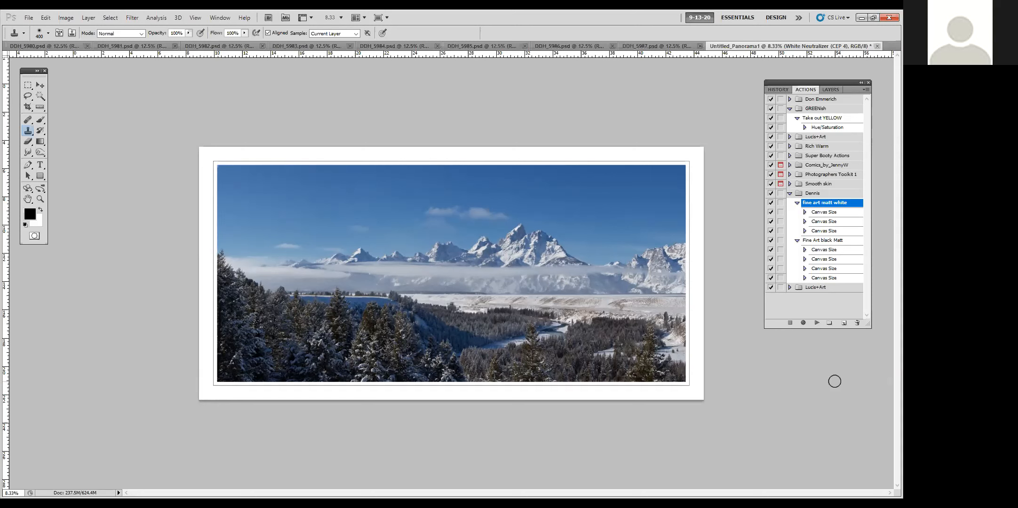
{"action": "left_click", "coordinate": [46, 18]}
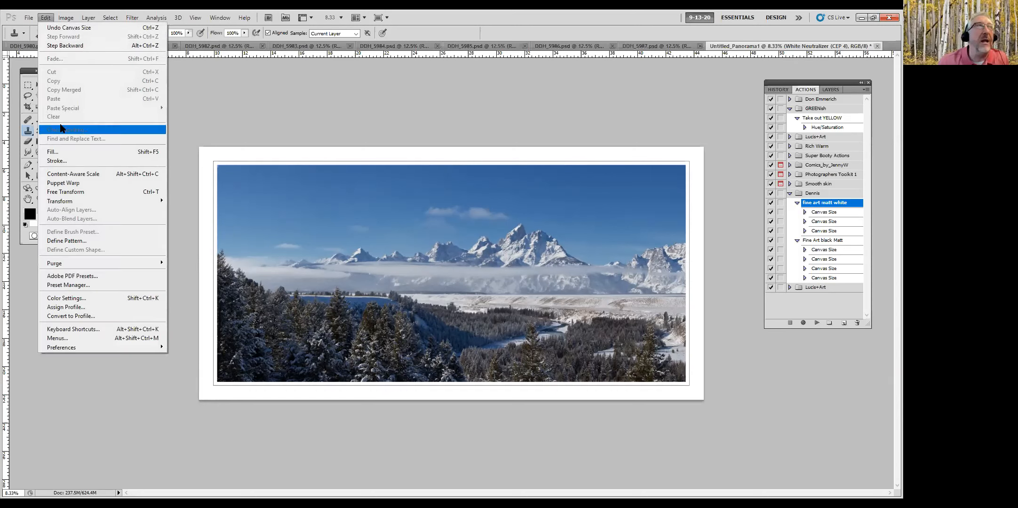
{"action": "left_click", "coordinate": [57, 152]}
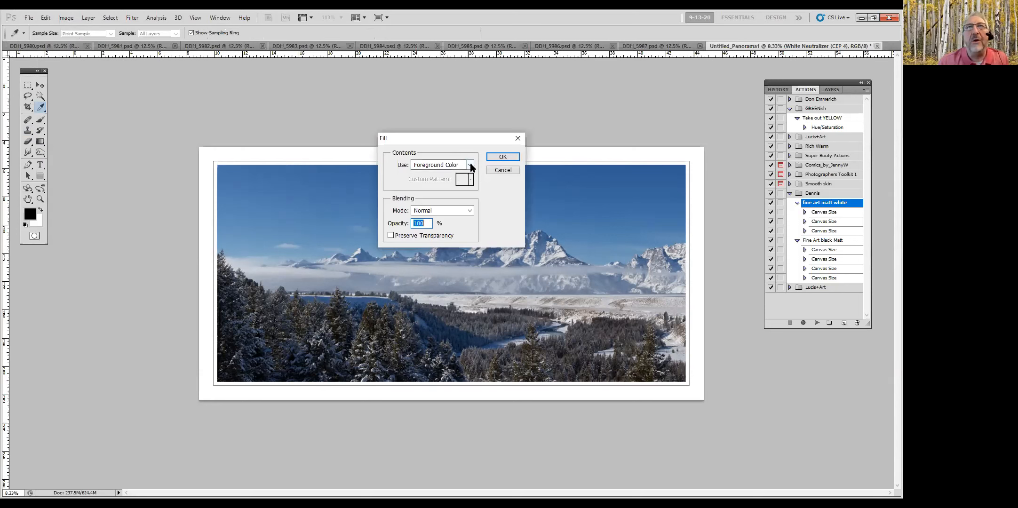
{"action": "left_click", "coordinate": [466, 165]}
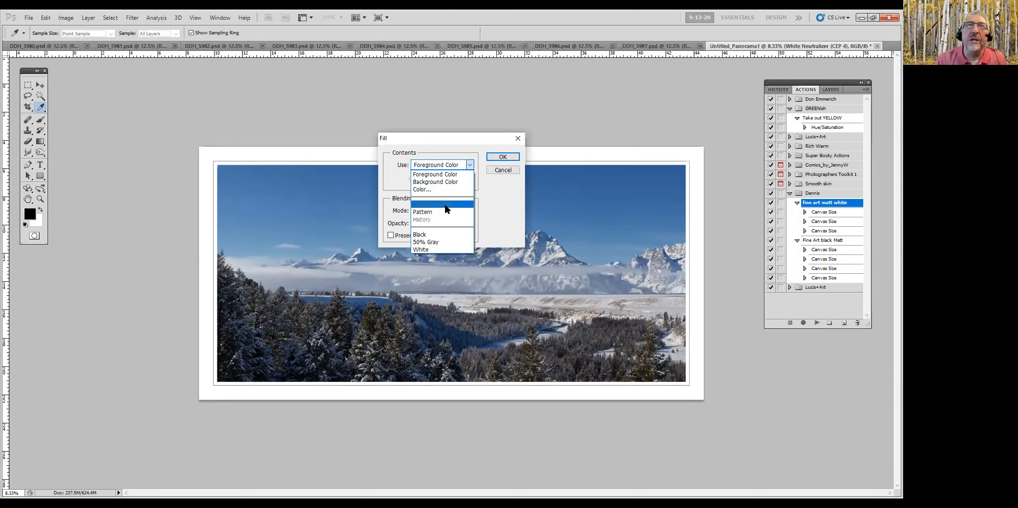
{"action": "left_click", "coordinate": [520, 138]}
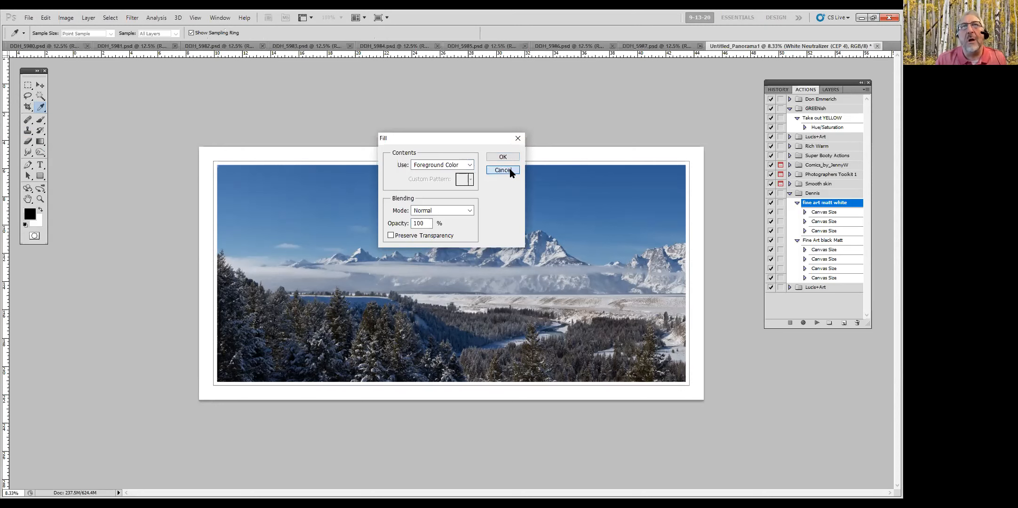
{"action": "left_click", "coordinate": [503, 170]}
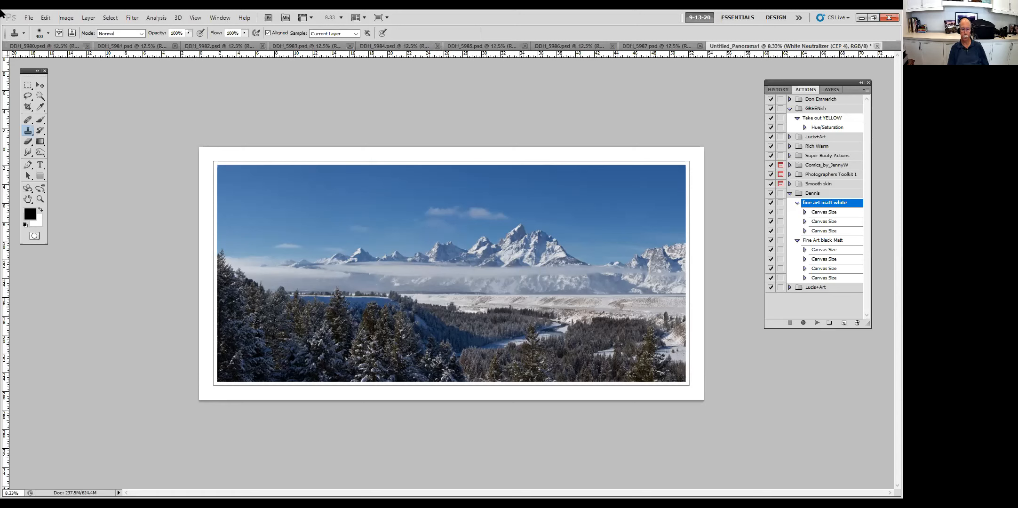
- Close all open documents without saving the changes, applying that choice to every file
{"action": "left_click", "coordinate": [28, 18]}
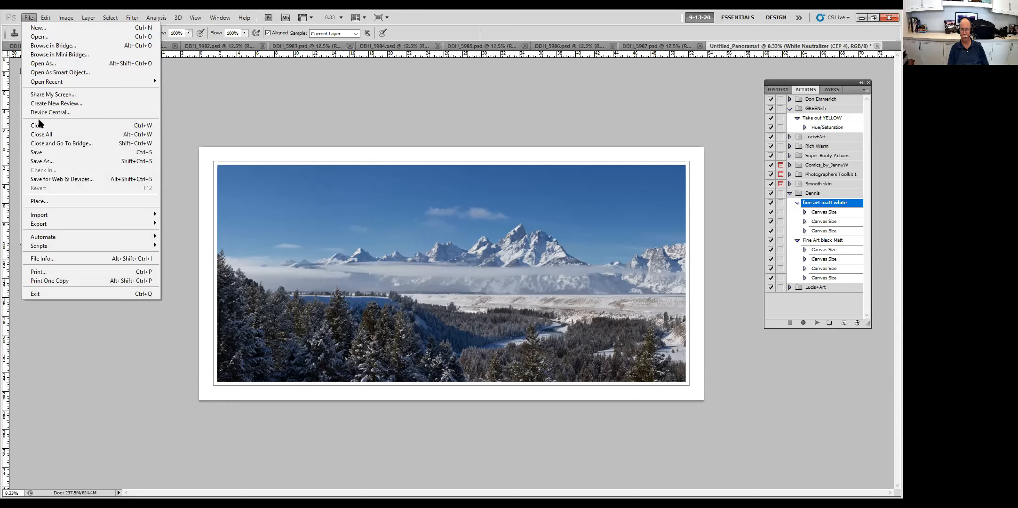
{"action": "left_click", "coordinate": [40, 134]}
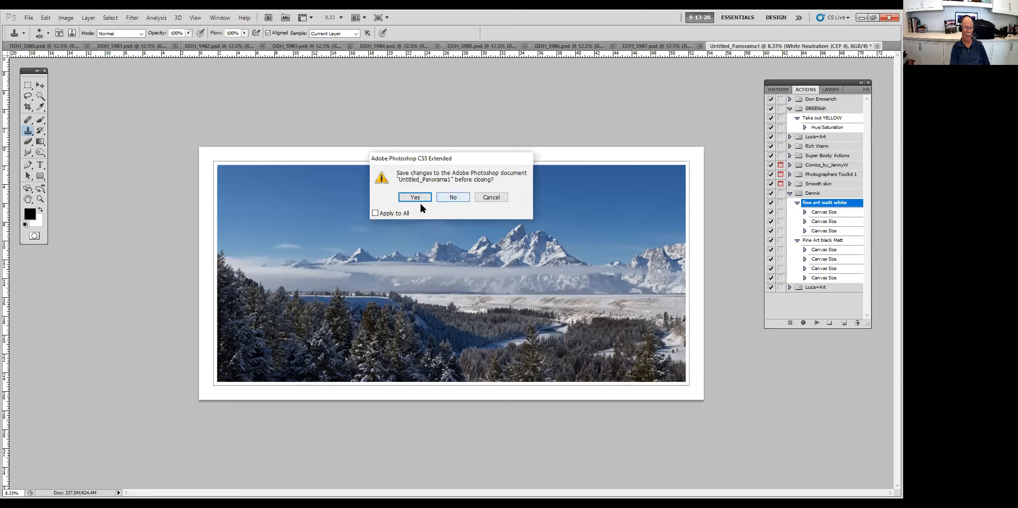
{"action": "left_click", "coordinate": [381, 213]}
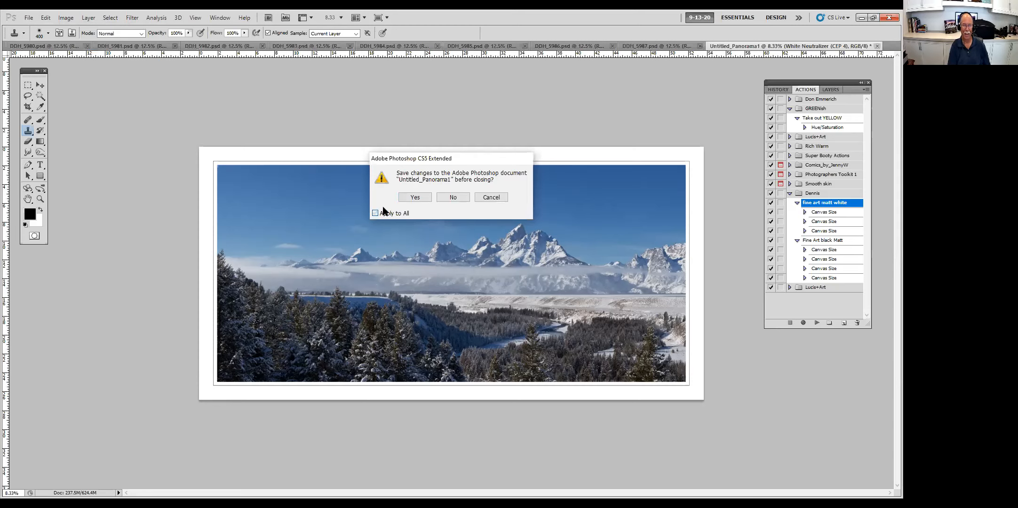
{"action": "left_click", "coordinate": [455, 198]}
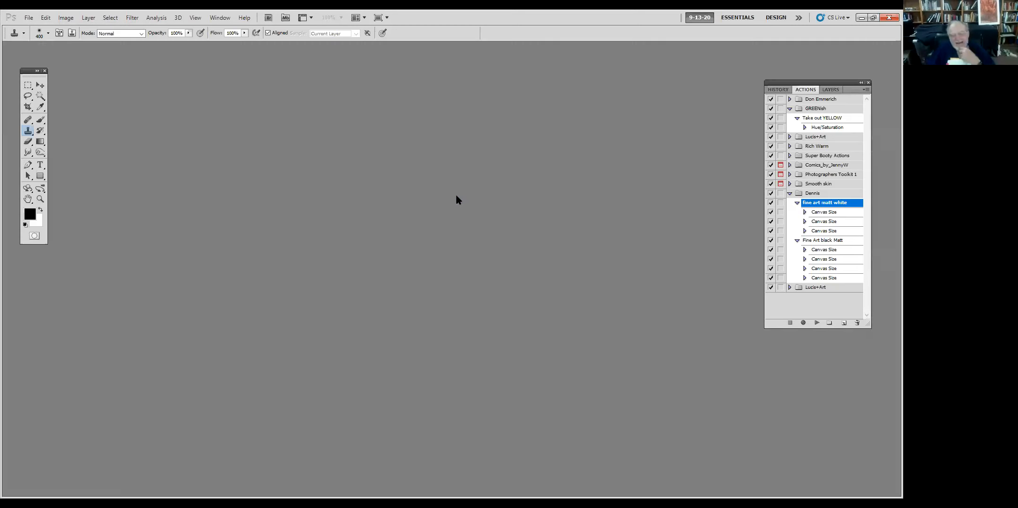
- Open the photo DDH_7980 roberts marsh.psd from the photoshope party folder
{"action": "left_click", "coordinate": [29, 17]}
{"action": "left_click", "coordinate": [37, 37]}
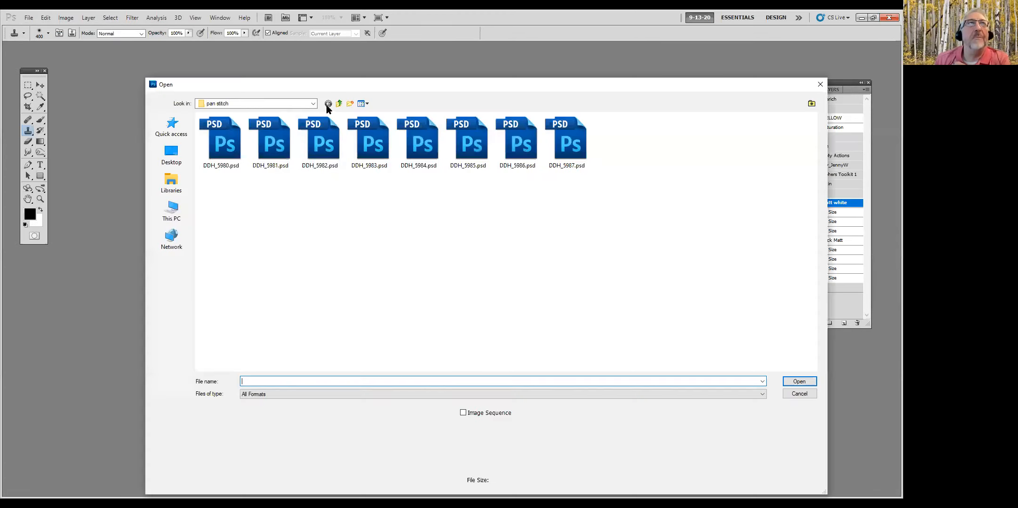
{"action": "left_click", "coordinate": [338, 104]}
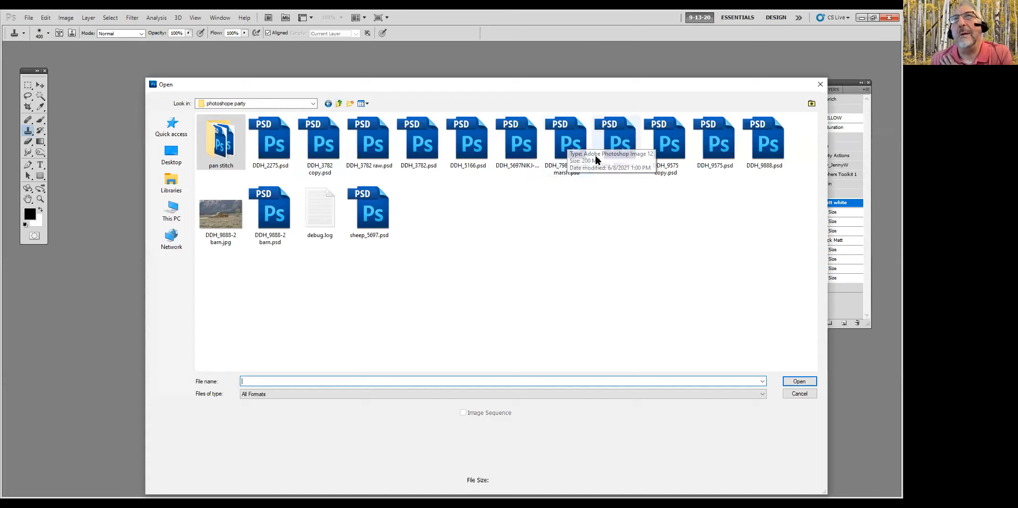
{"action": "left_click", "coordinate": [569, 153]}
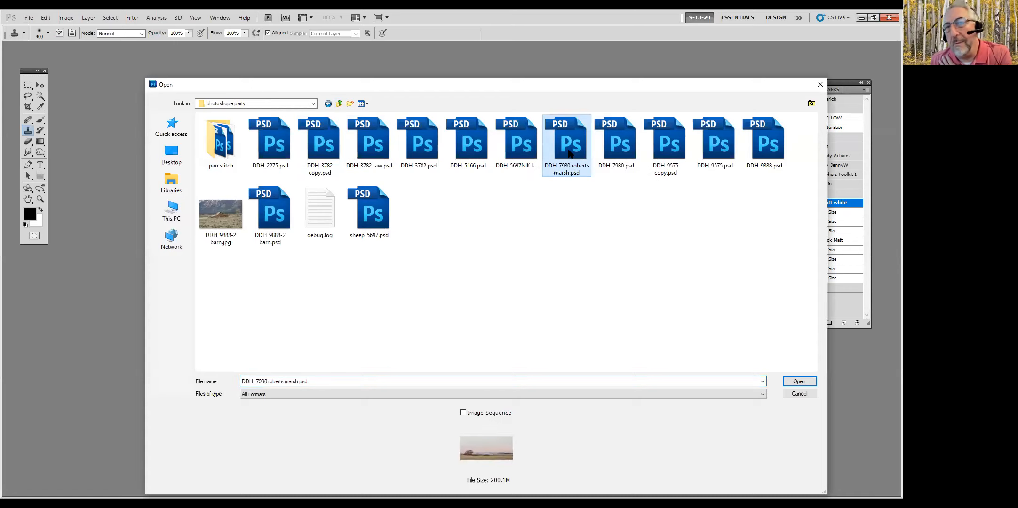
{"action": "left_click", "coordinate": [798, 383]}
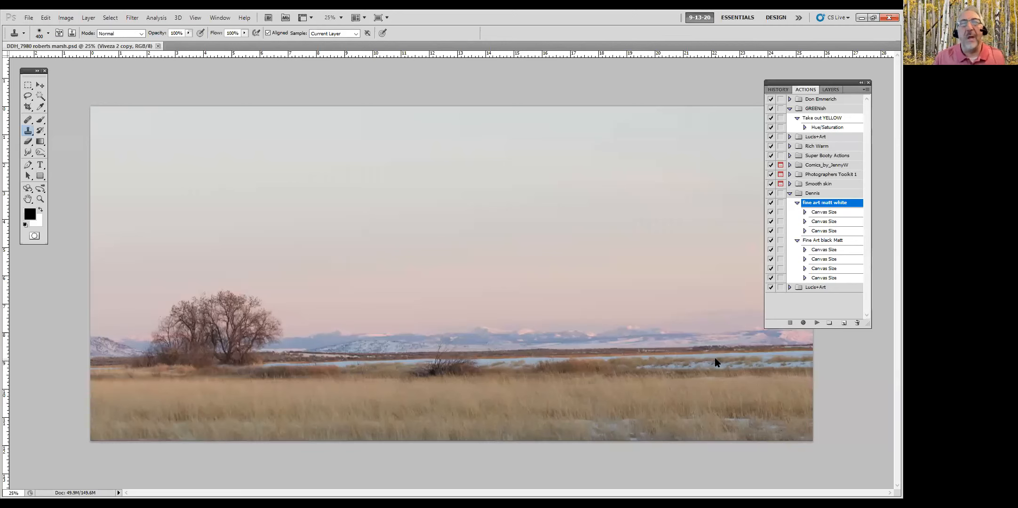
- Turn on the Viveza 2 and Viveza 2 copy layers of the marsh photo, comparing each one's effect
{"action": "left_click_drag", "start_coordinate": [786, 93], "coordinate": [814, 146]}
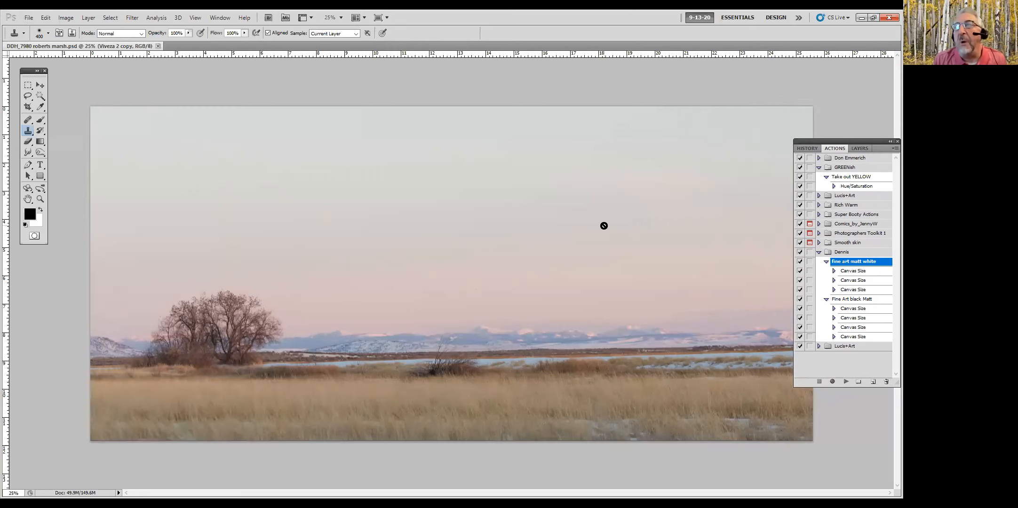
{"action": "left_click_drag", "start_coordinate": [843, 145], "coordinate": [816, 131]}
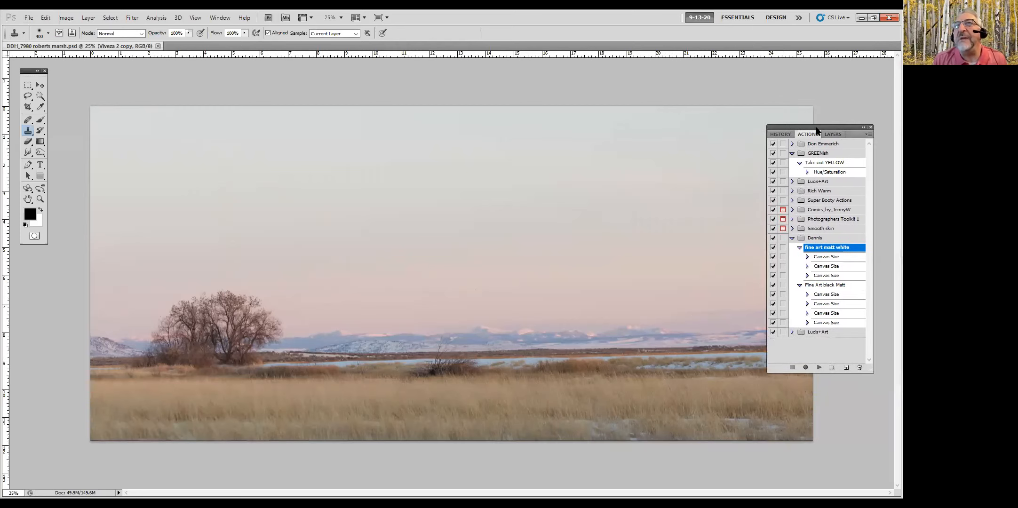
{"action": "left_click", "coordinate": [833, 134]}
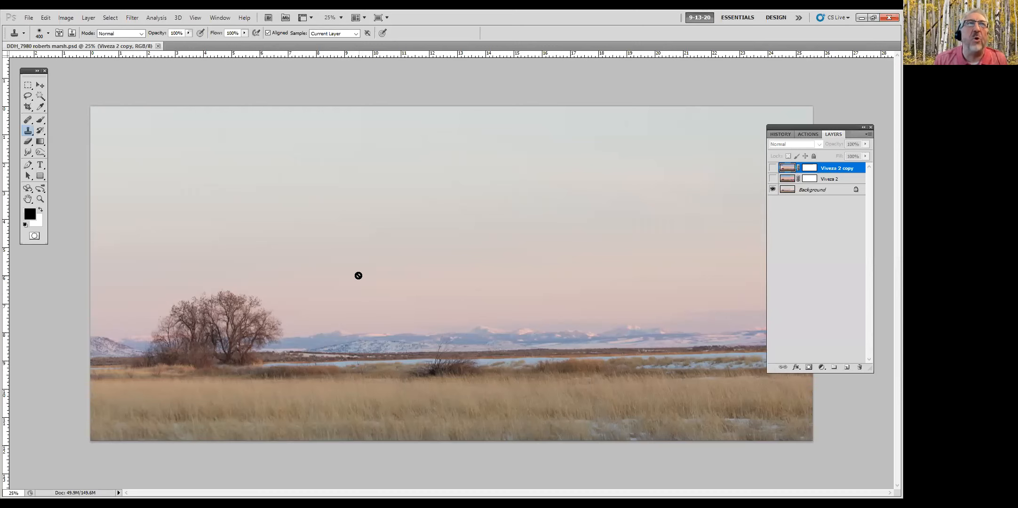
{"action": "left_click", "coordinate": [773, 179]}
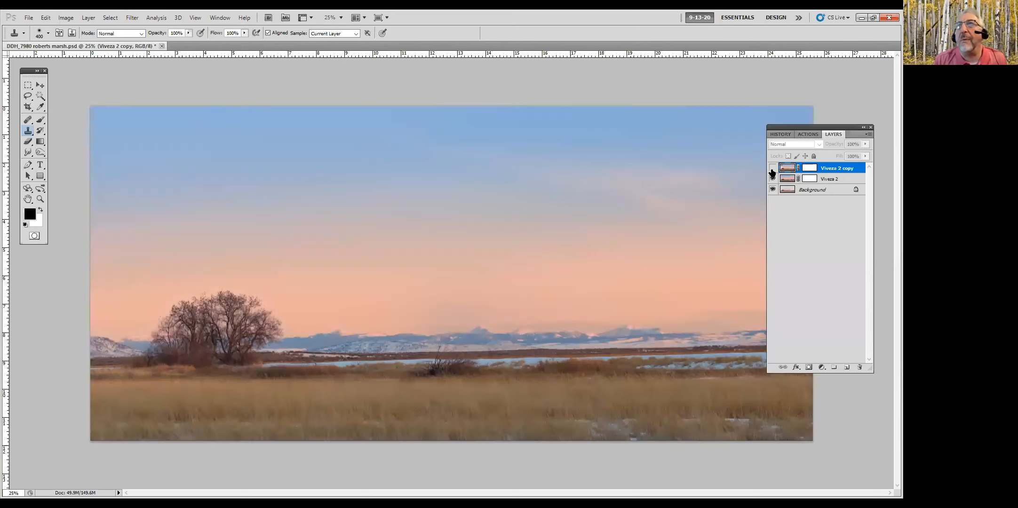
{"action": "left_click", "coordinate": [772, 168]}
{"action": "left_click", "coordinate": [773, 178]}
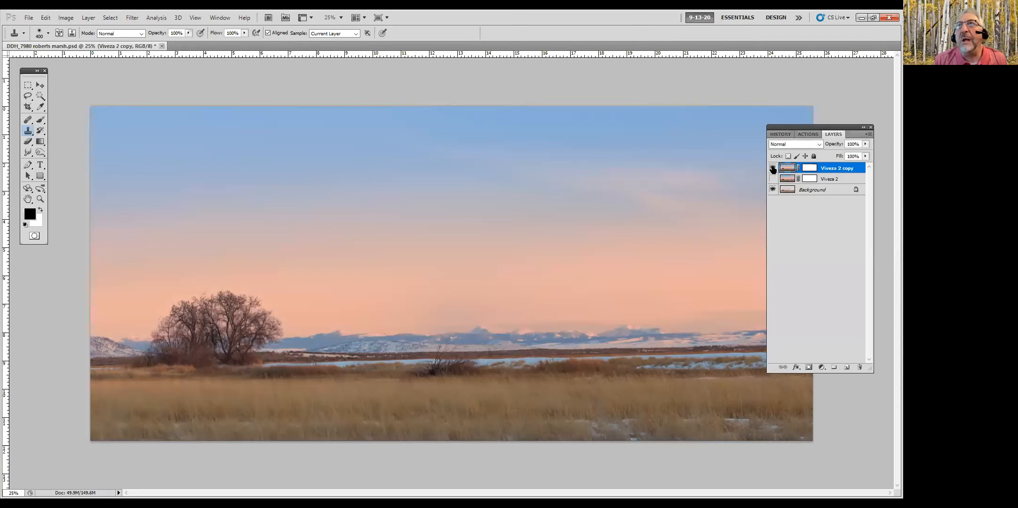
{"action": "left_click", "coordinate": [773, 168]}
{"action": "left_click", "coordinate": [773, 179]}
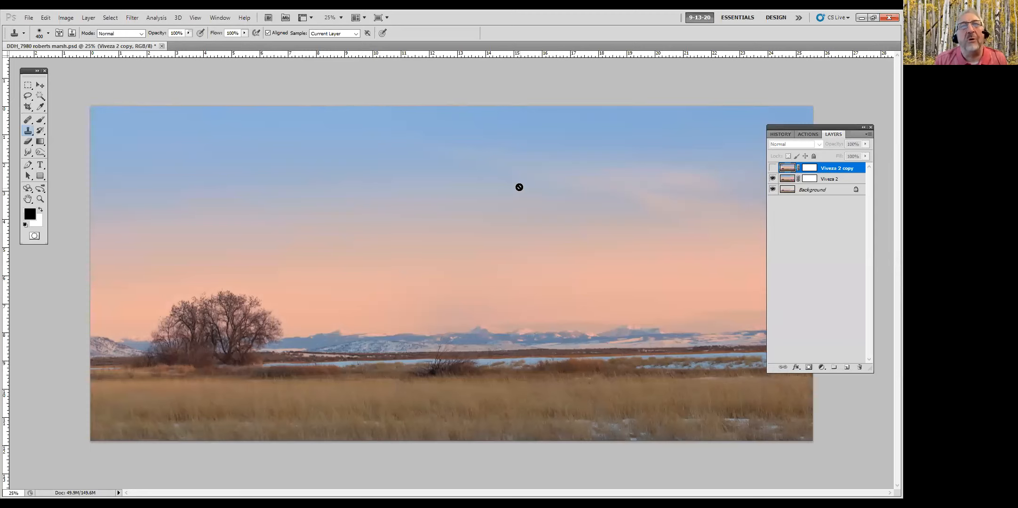
{"action": "left_click", "coordinate": [773, 167]}
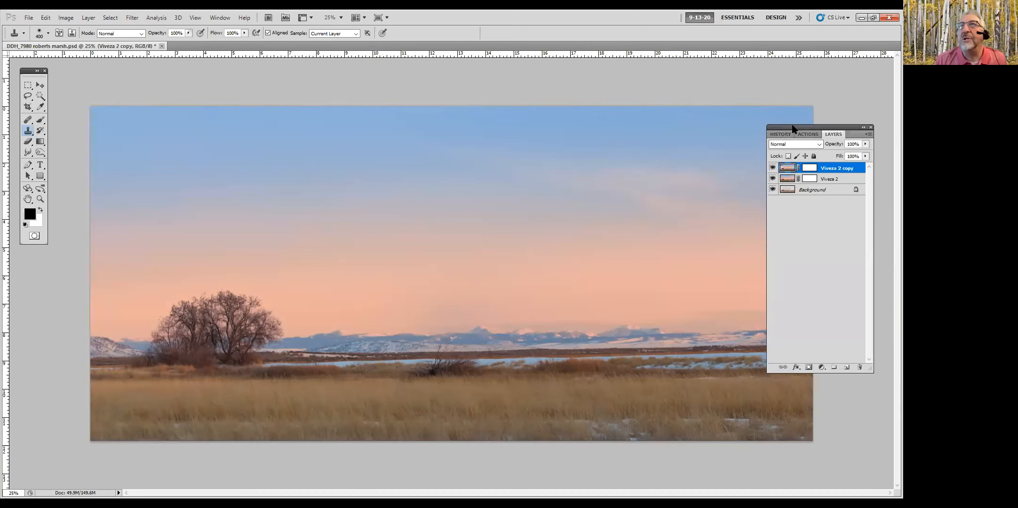
- Compare the marsh photo with and without its Viveza edits by hiding both Viveza layers and showing them again
{"action": "left_click_drag", "start_coordinate": [800, 127], "coordinate": [826, 136]}
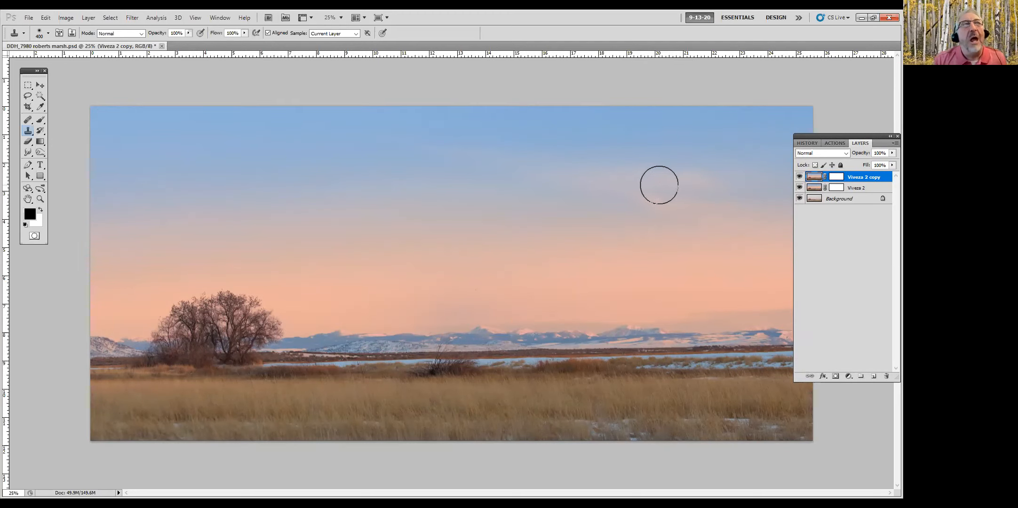
{"action": "left_click", "coordinate": [799, 177]}
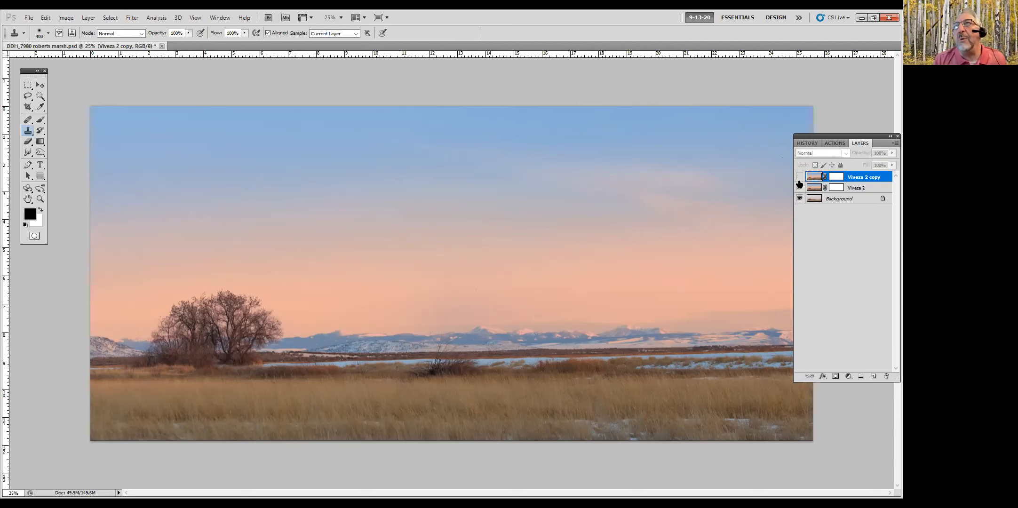
{"action": "left_click", "coordinate": [799, 188]}
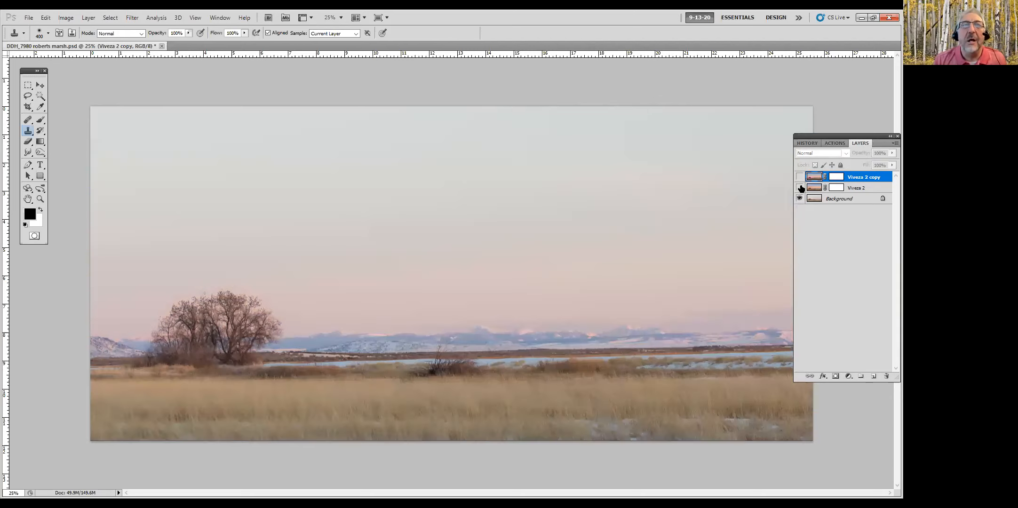
{"action": "left_click_drag", "start_coordinate": [800, 188], "coordinate": [800, 177]}
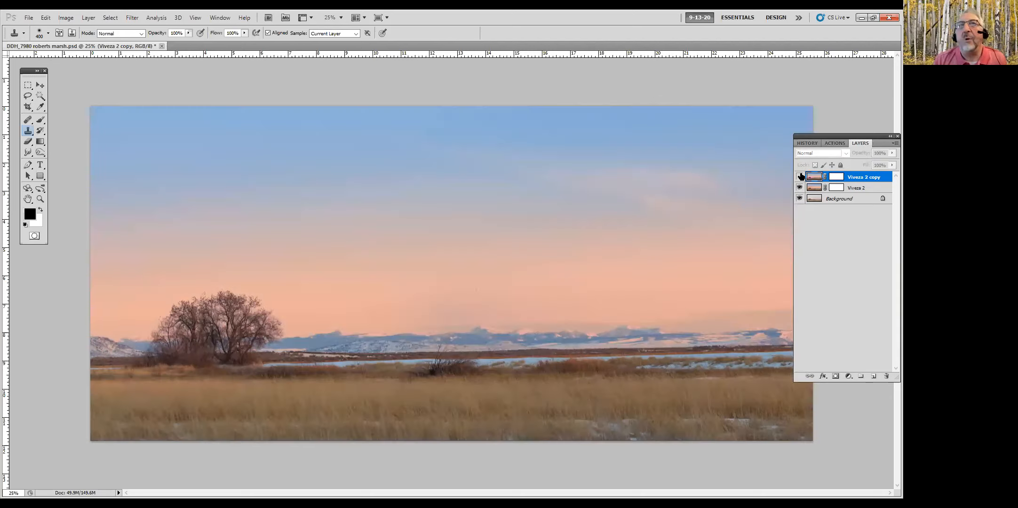
- Run the fine art matt white action on the marsh photo to add a white matte with a thin border line
{"action": "left_click", "coordinate": [834, 143]}
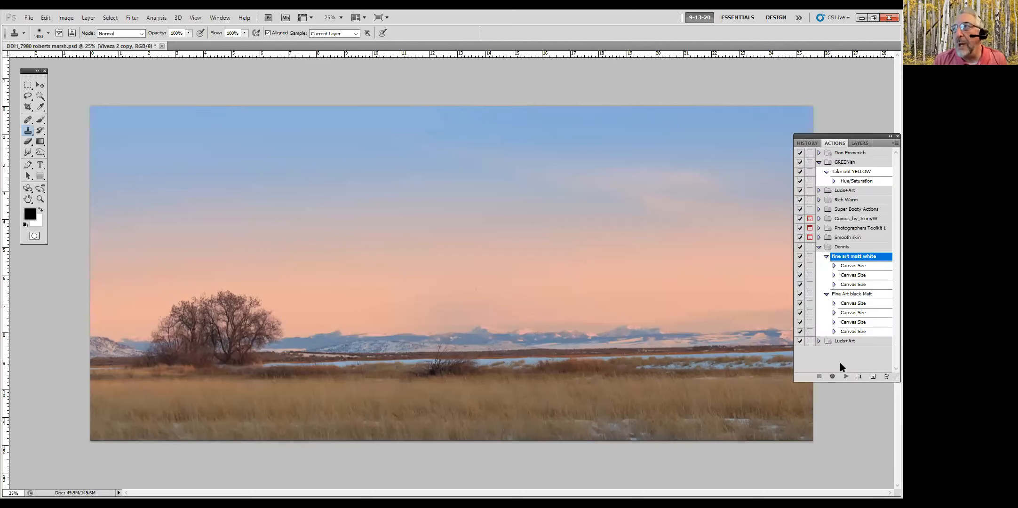
{"action": "left_click", "coordinate": [845, 377]}
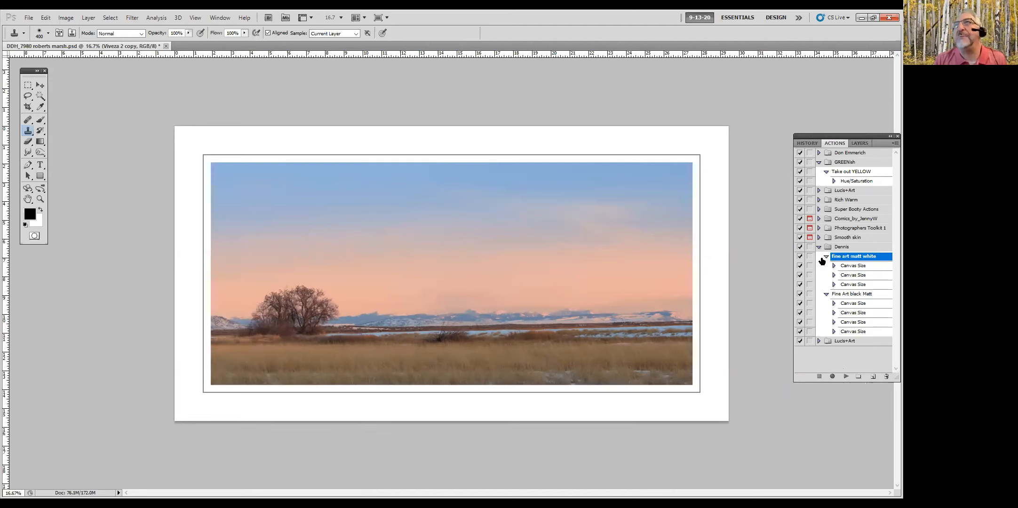
- Hide the Viveza 2 copy and Viveza 2 layers so only the marsh photo's Background layer shows
{"action": "left_click_drag", "start_coordinate": [835, 140], "coordinate": [809, 125]}
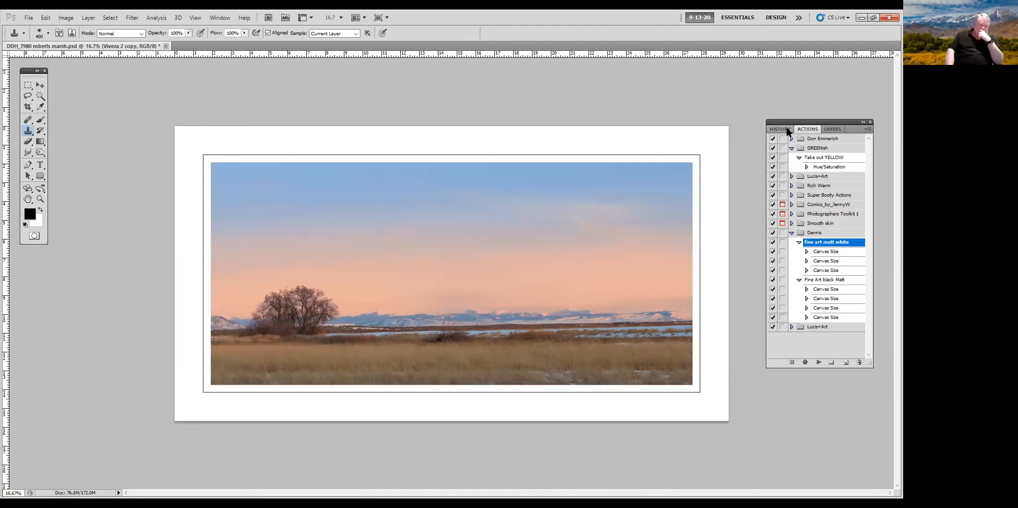
{"action": "left_click", "coordinate": [833, 129]}
{"action": "left_click", "coordinate": [772, 164]}
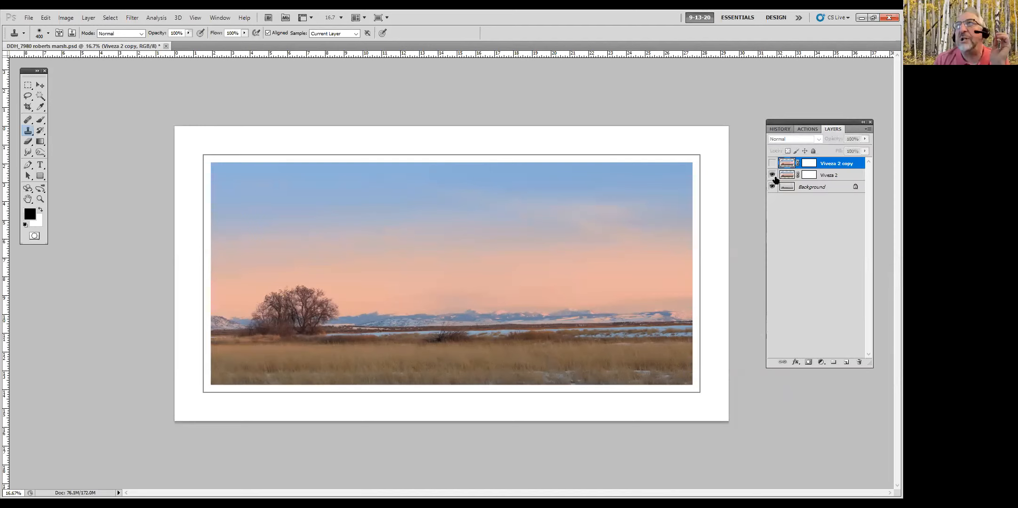
{"action": "left_click", "coordinate": [772, 174]}
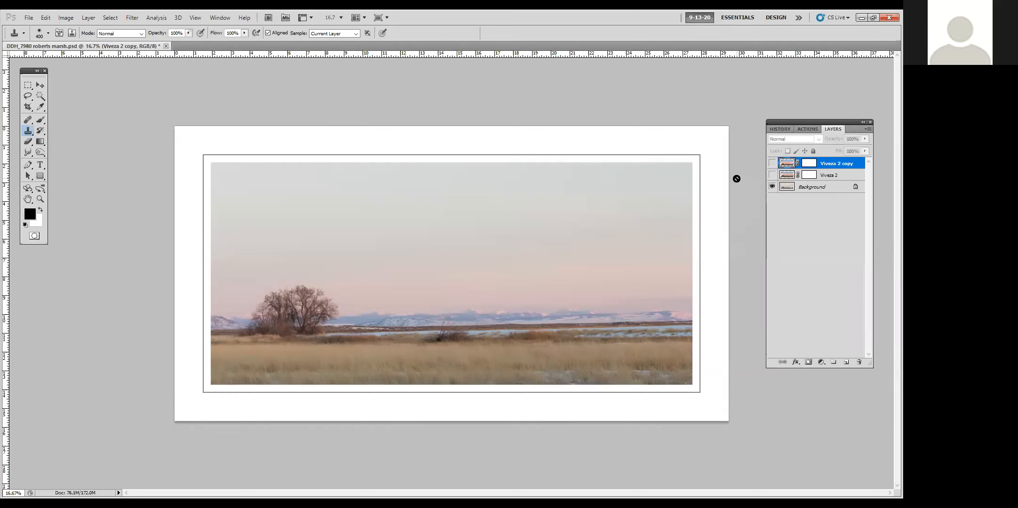
{"action": "left_click", "coordinate": [802, 188]}
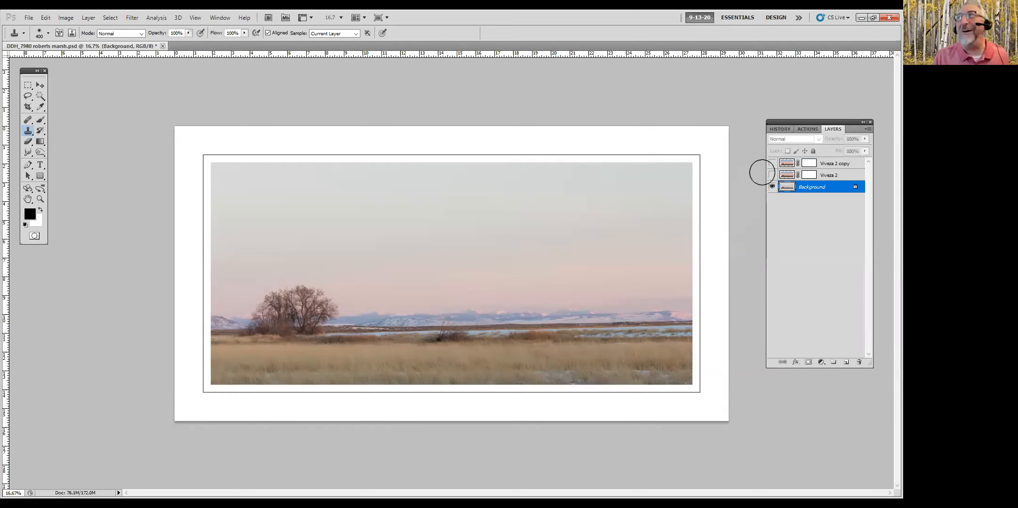
{"action": "left_click", "coordinate": [131, 18]}
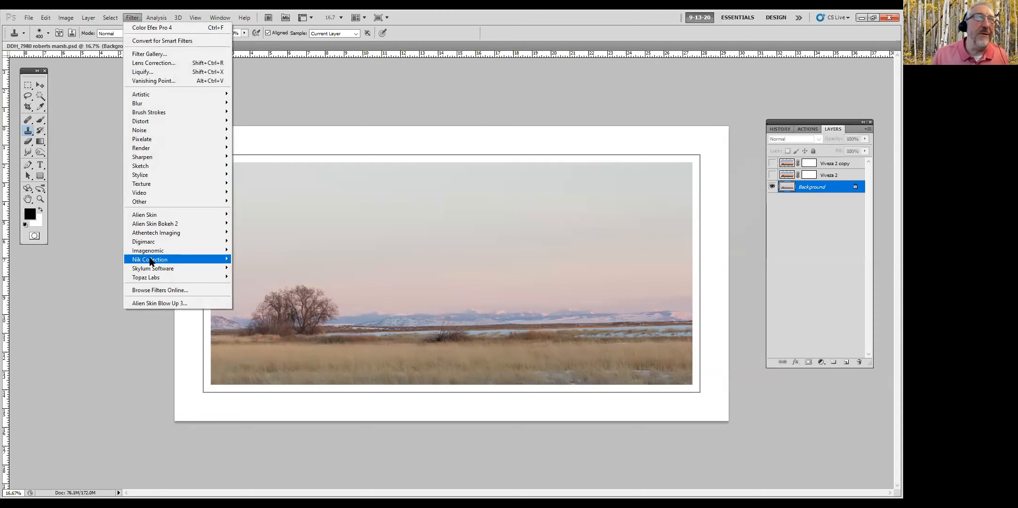
{"action": "mouse_move", "coordinate": [149, 262]}
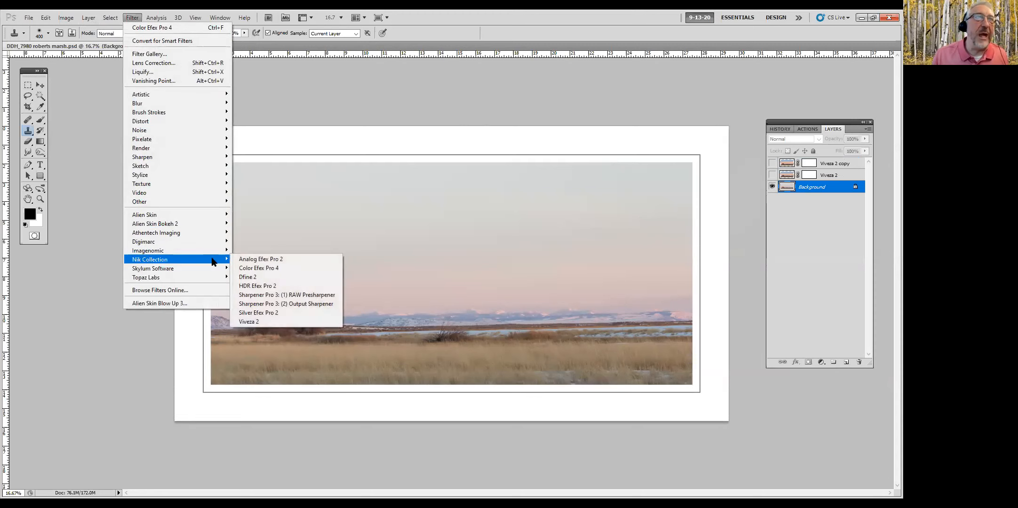
{"action": "left_click", "coordinate": [244, 322]}
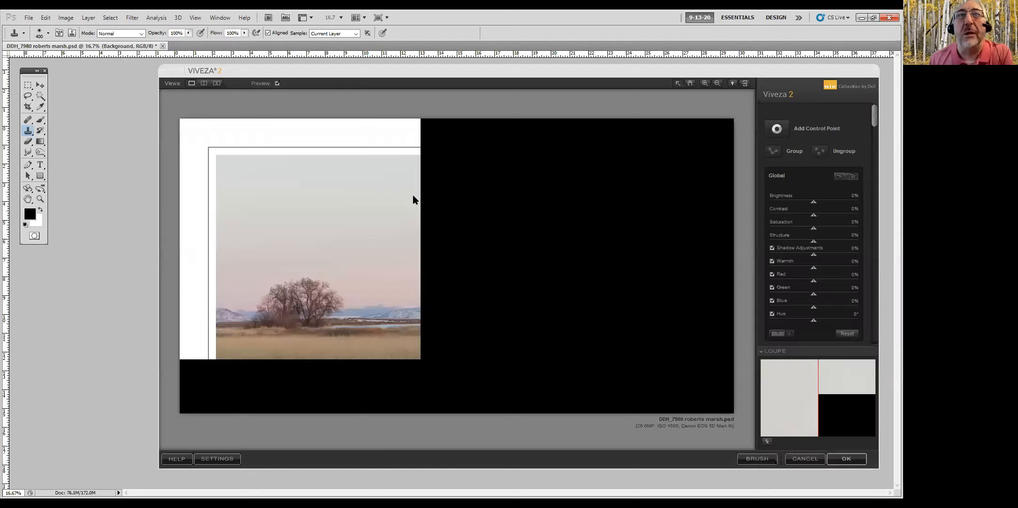
{"action": "left_click", "coordinate": [846, 459]}
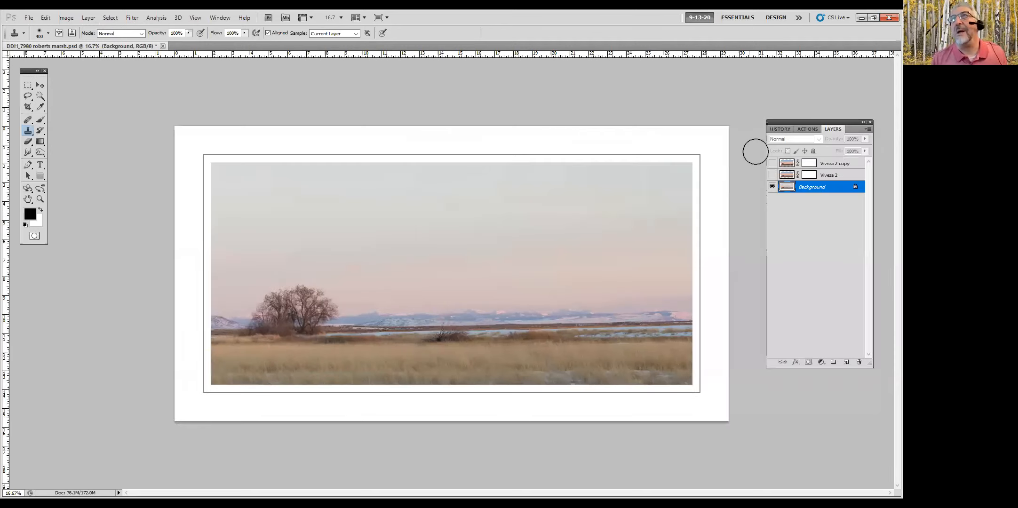
- Revert the marsh photo to its opening history snapshot without the matte, and delete both Viveza layers
{"action": "left_click", "coordinate": [780, 129]}
{"action": "left_click", "coordinate": [810, 140]}
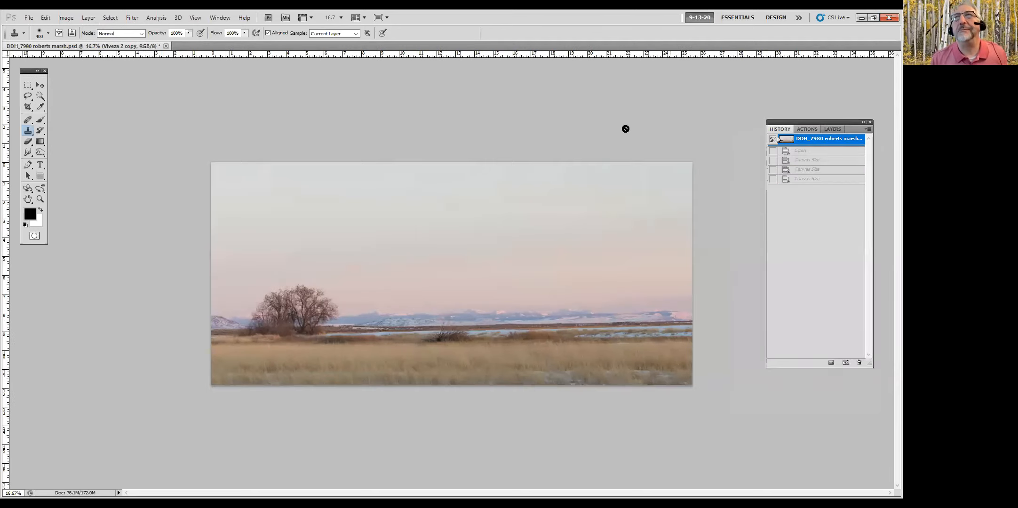
{"action": "left_click", "coordinate": [832, 129]}
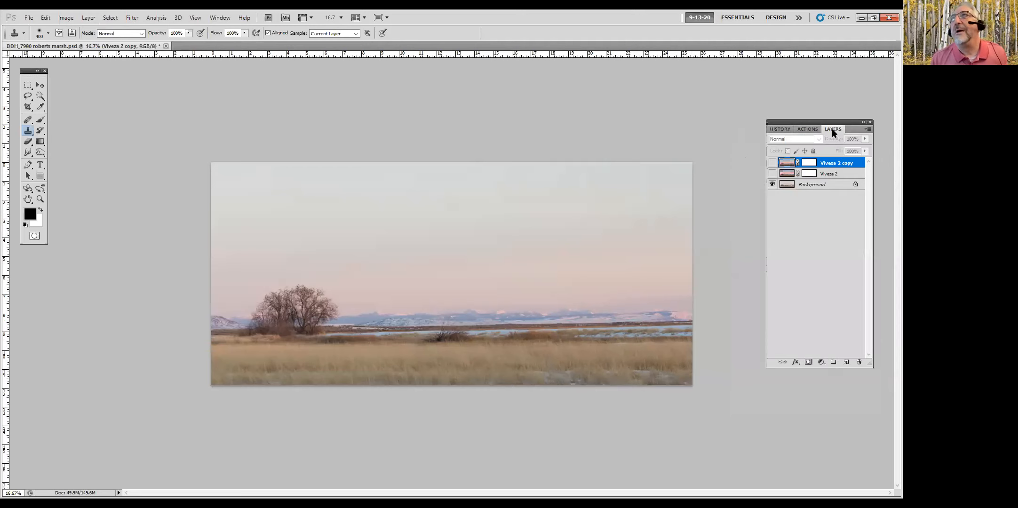
{"action": "left_click", "coordinate": [832, 174], "text": "shift"}
{"action": "left_click_drag", "start_coordinate": [830, 168], "coordinate": [860, 362]}
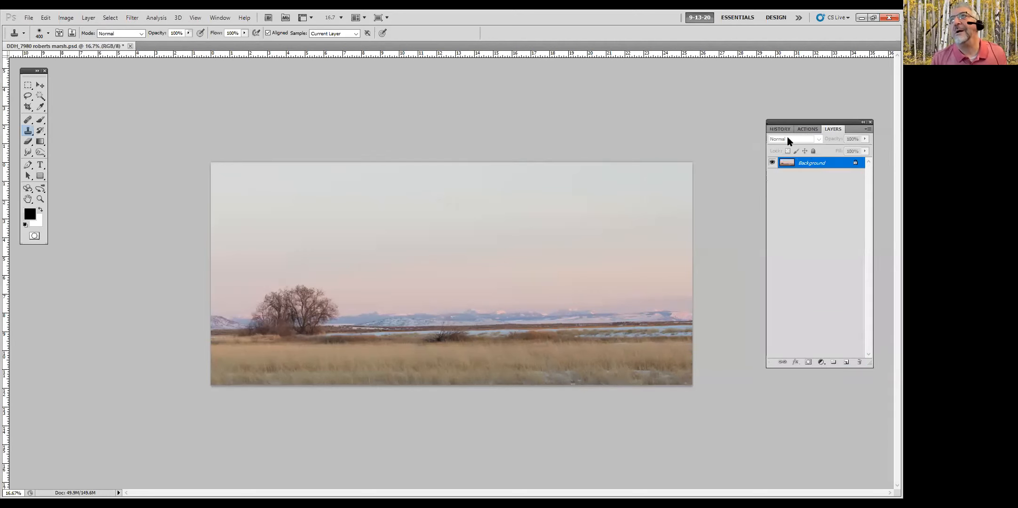
{"action": "left_click", "coordinate": [132, 18]}
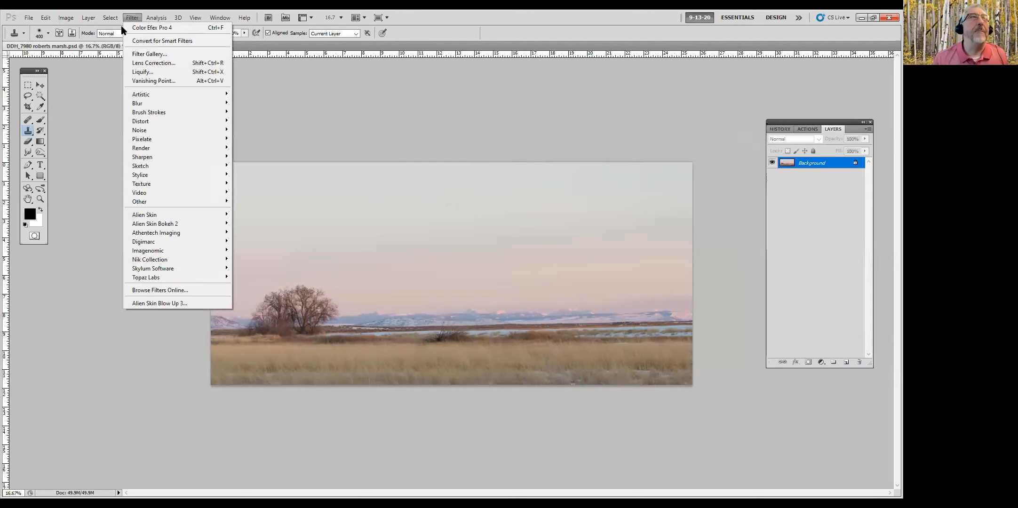
{"action": "mouse_move", "coordinate": [135, 260]}
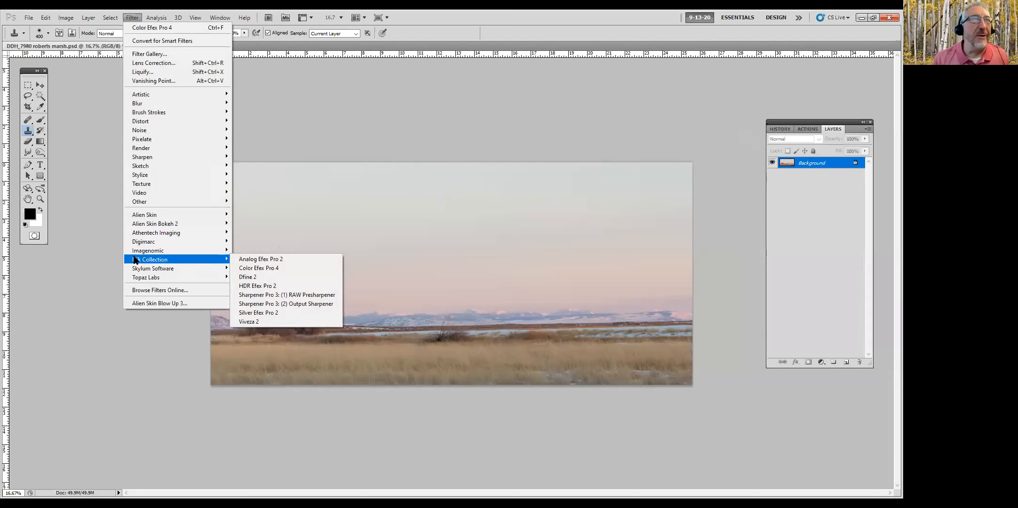
{"action": "left_click", "coordinate": [264, 321]}
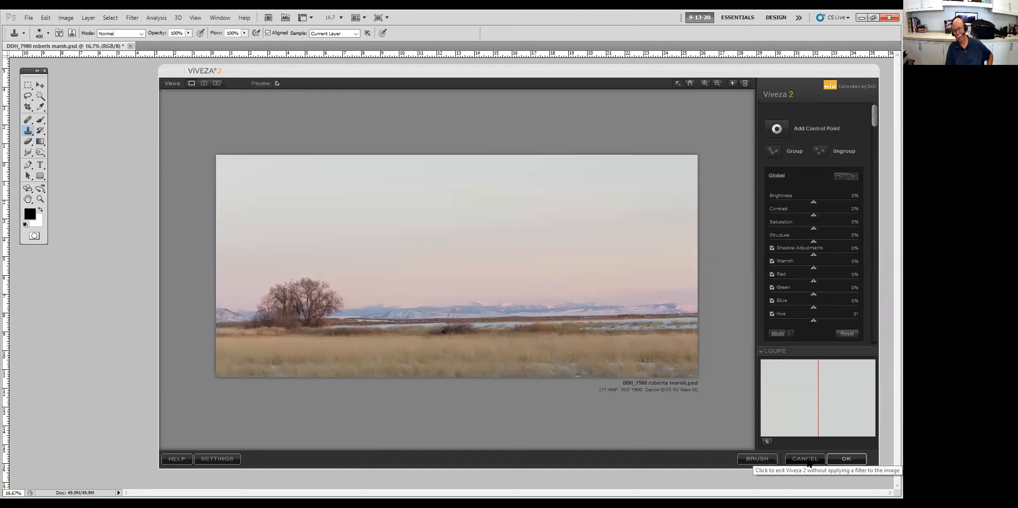
{"action": "left_click", "coordinate": [807, 460]}
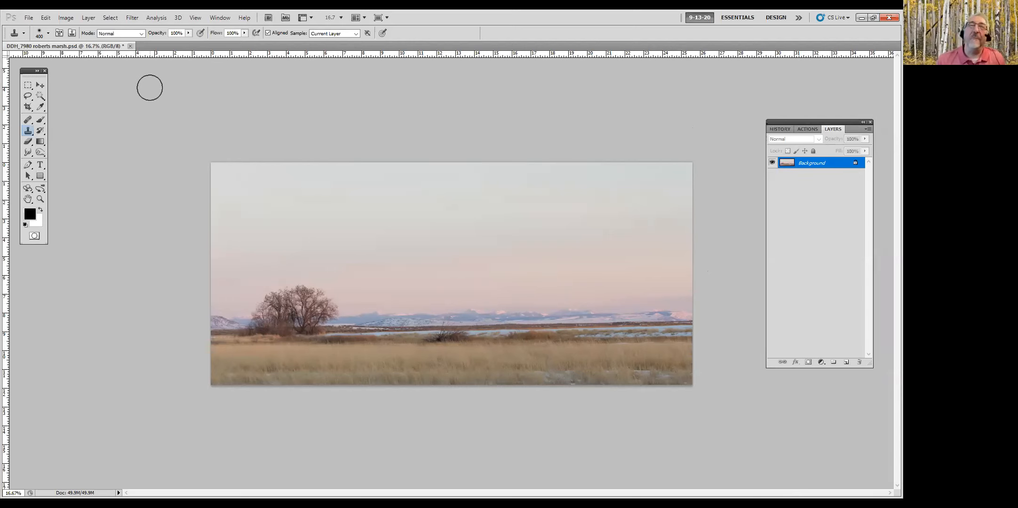
- Open the marsh photo's Background layer in Color Efex Pro 4 and remove the White Neutralizer filter
{"action": "left_click", "coordinate": [132, 19]}
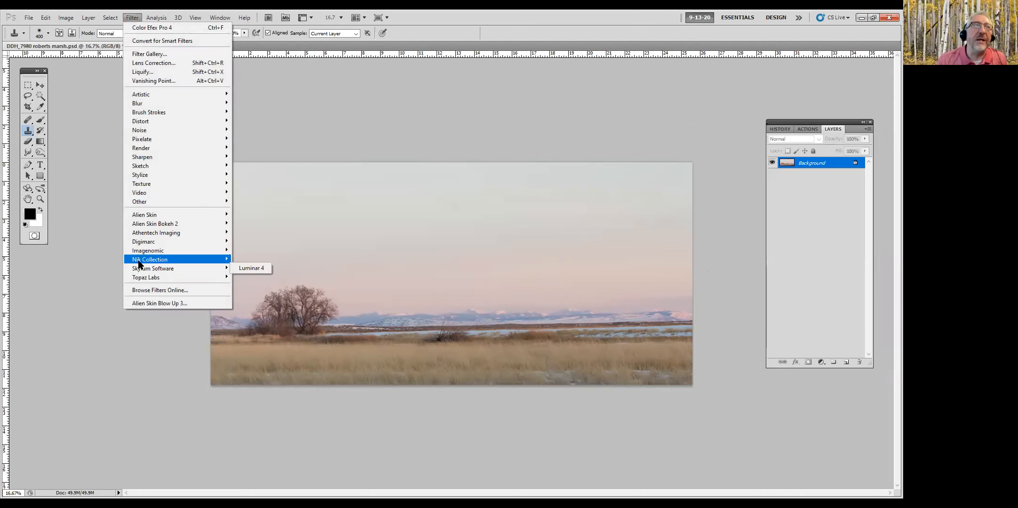
{"action": "mouse_move", "coordinate": [139, 263]}
{"action": "left_click", "coordinate": [250, 268]}
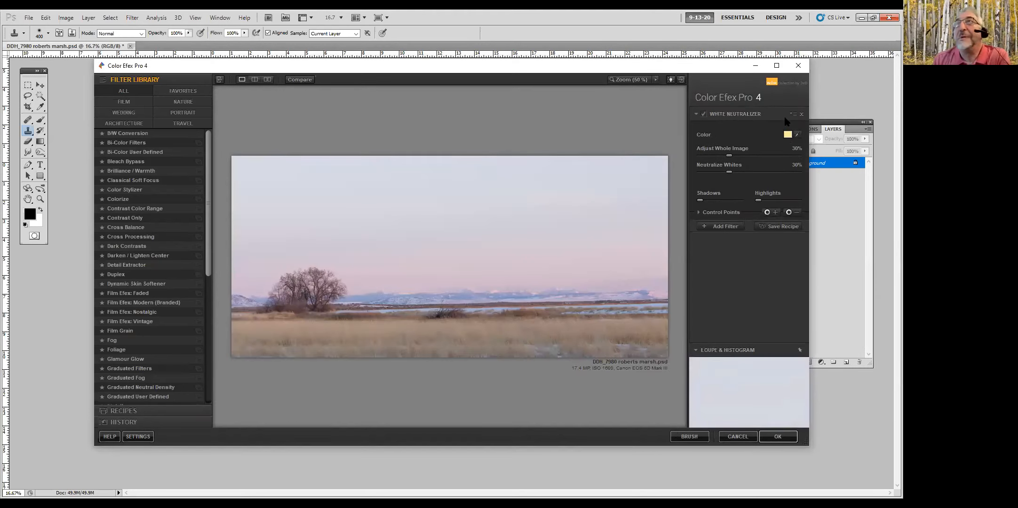
{"action": "left_click", "coordinate": [801, 114]}
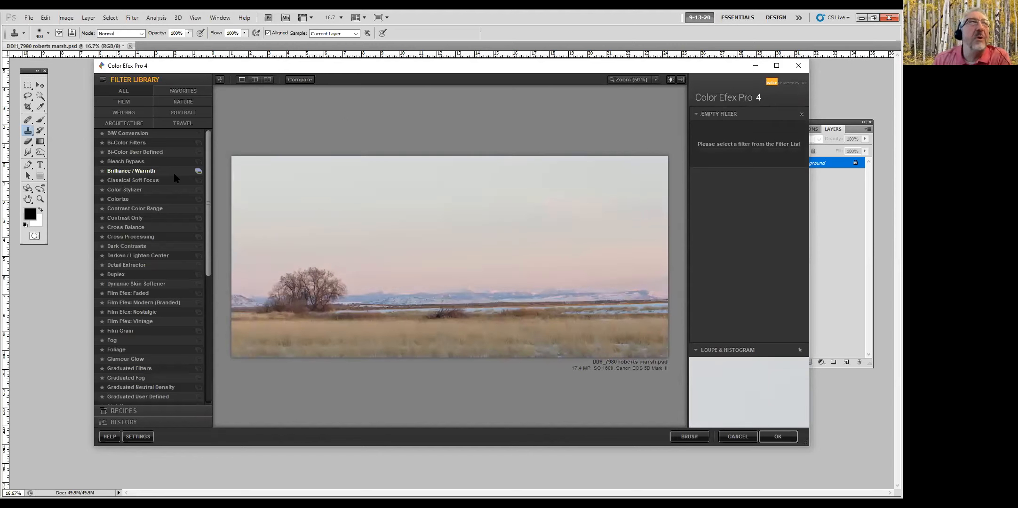
- Apply the 02 - Increase Saturation preset of the Brilliance / Warmth filter and set its Saturation to 26%
{"action": "left_click", "coordinate": [198, 171]}
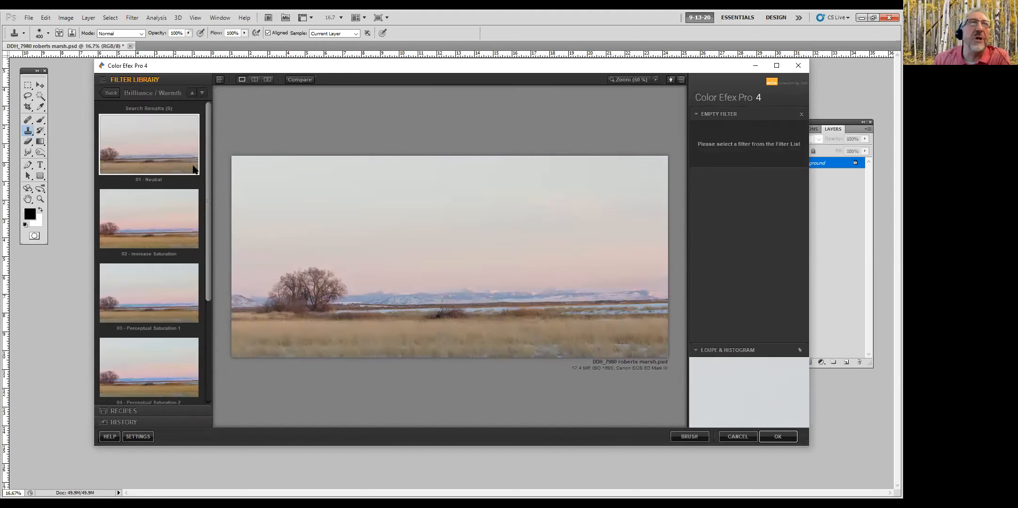
{"action": "left_click", "coordinate": [168, 207]}
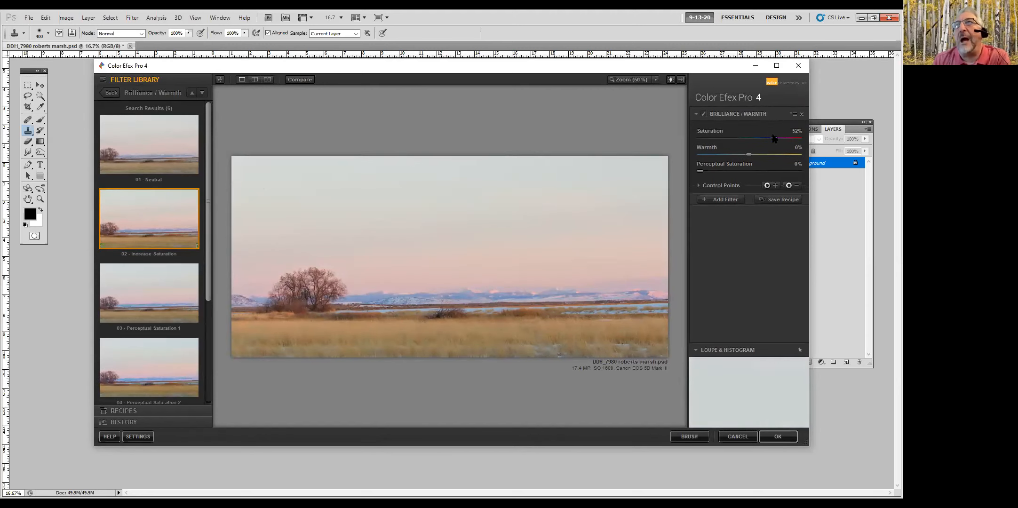
{"action": "left_click_drag", "start_coordinate": [775, 140], "coordinate": [764, 143]}
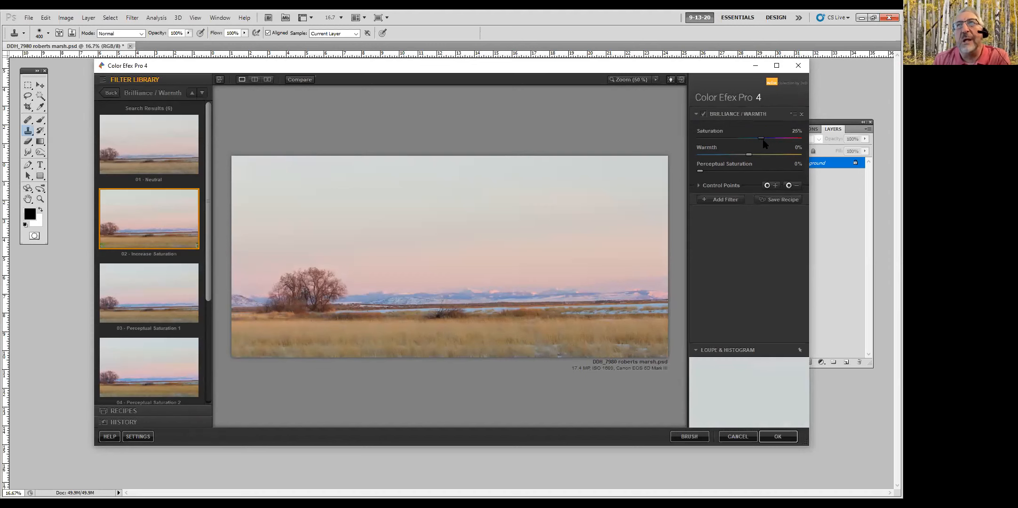
- Add a Graduated Neutral Density filter with the 02 - Strong Dark Skies preset, and apply the combined Color Efex filters to the photo
{"action": "left_click", "coordinate": [725, 200]}
{"action": "left_click", "coordinate": [112, 93]}
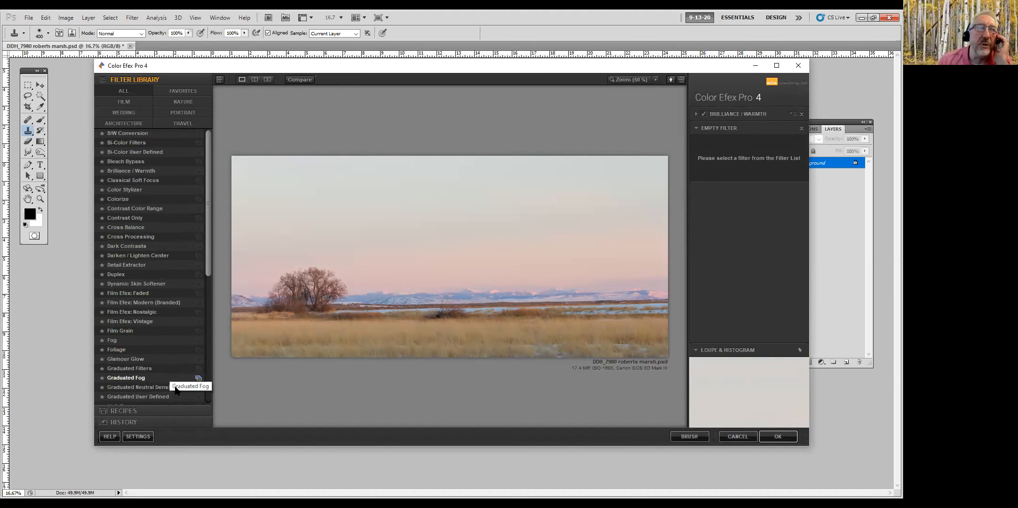
{"action": "left_click", "coordinate": [197, 387]}
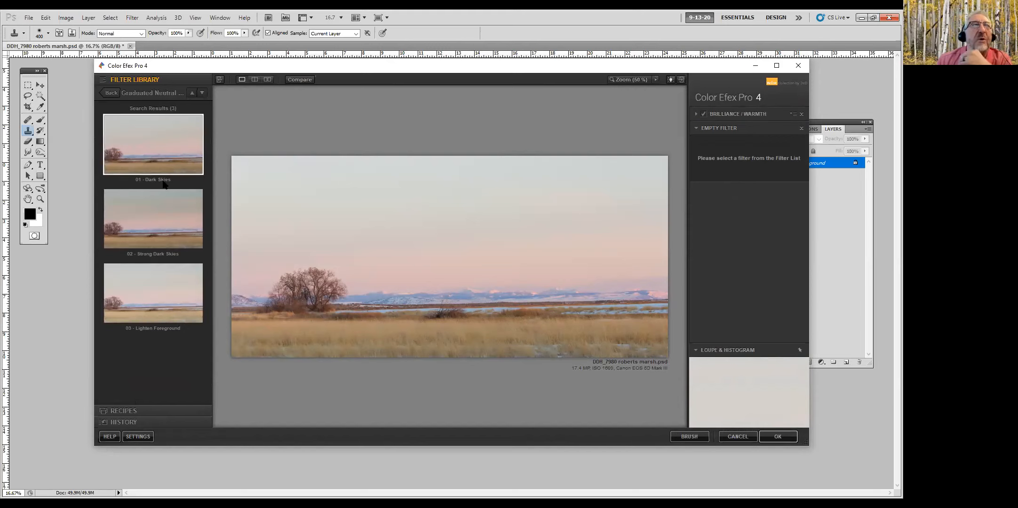
{"action": "left_click", "coordinate": [160, 212]}
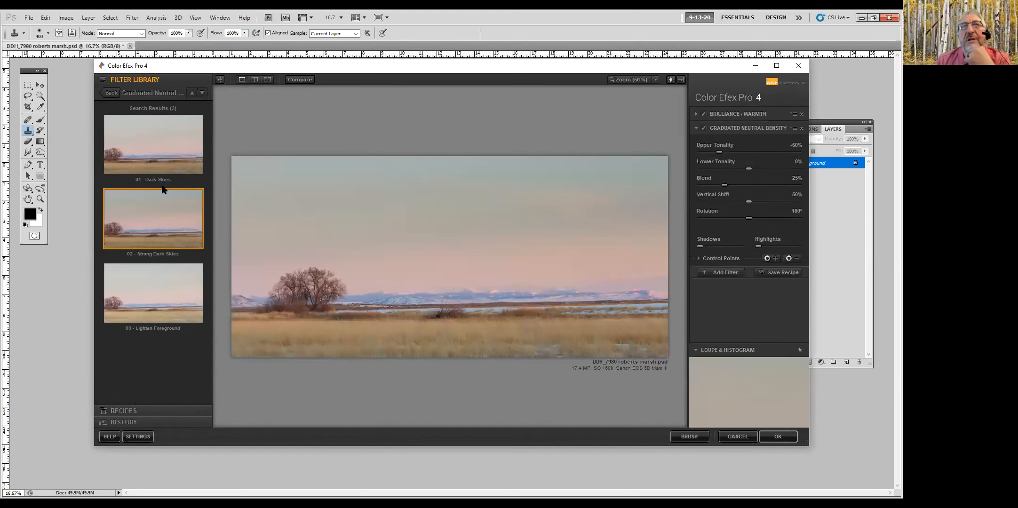
{"action": "left_click", "coordinate": [777, 436]}
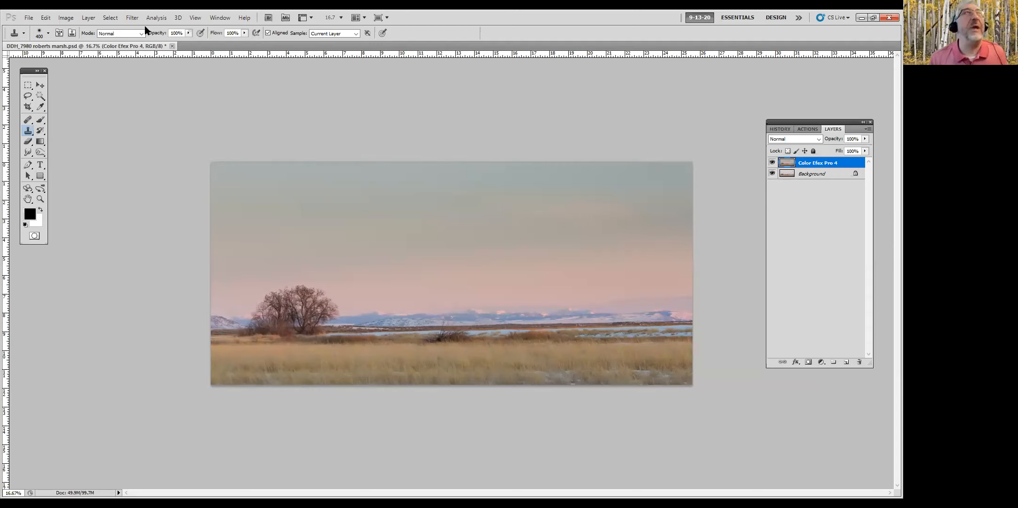
- In Viveza 2, add a widened control point in the pink sky above the mountains with Brightness -13%, Saturation 25% and Structure 10%
{"action": "left_click", "coordinate": [110, 17]}
{"action": "mouse_move", "coordinate": [133, 17]}
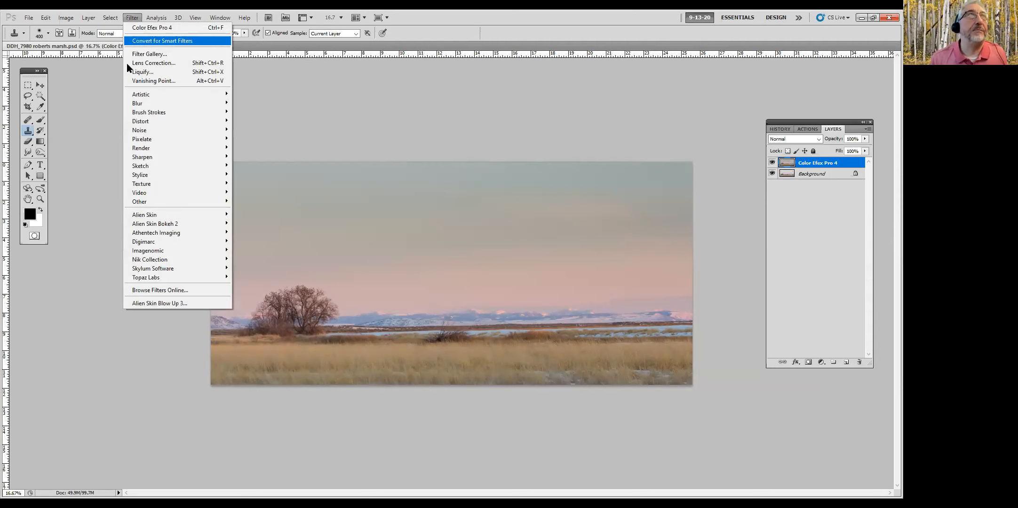
{"action": "mouse_move", "coordinate": [150, 263]}
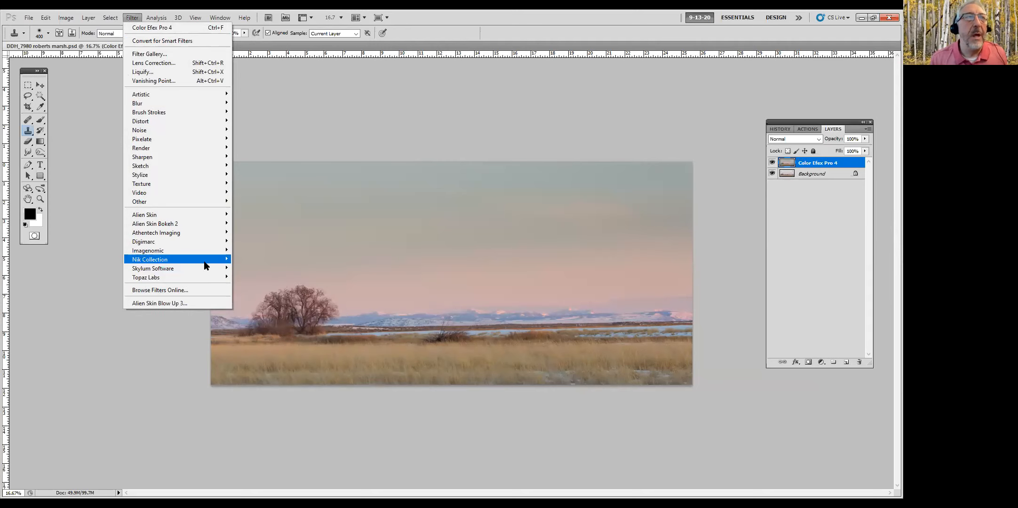
{"action": "mouse_move", "coordinate": [209, 262]}
{"action": "left_click", "coordinate": [248, 322]}
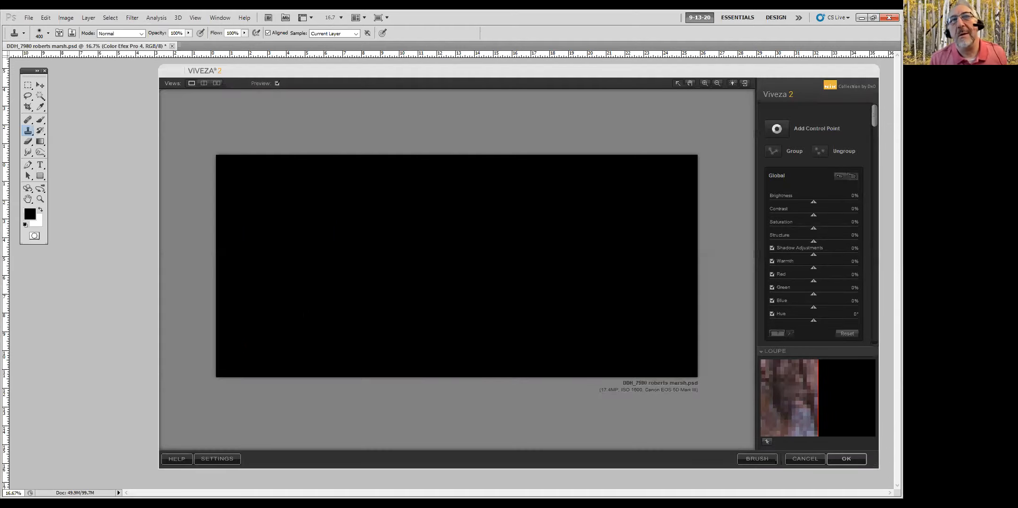
{"action": "left_click", "coordinate": [777, 131]}
{"action": "left_click", "coordinate": [391, 287]}
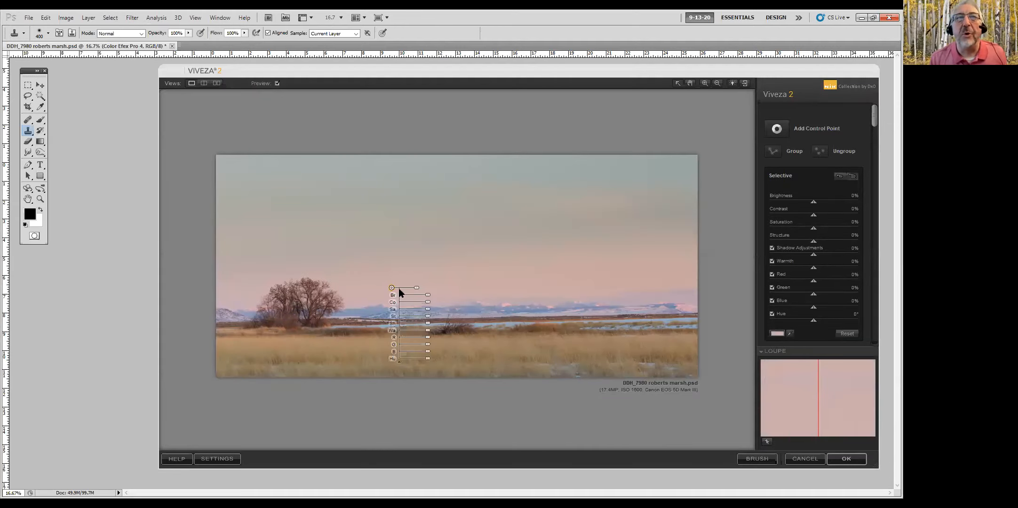
{"action": "left_click_drag", "start_coordinate": [417, 290], "coordinate": [447, 287]}
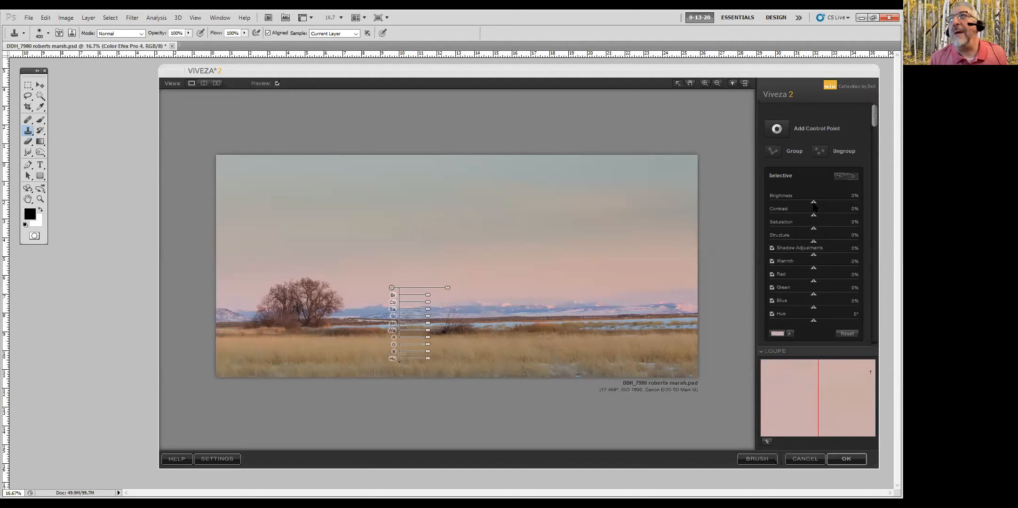
{"action": "left_click_drag", "start_coordinate": [811, 203], "coordinate": [818, 240]}
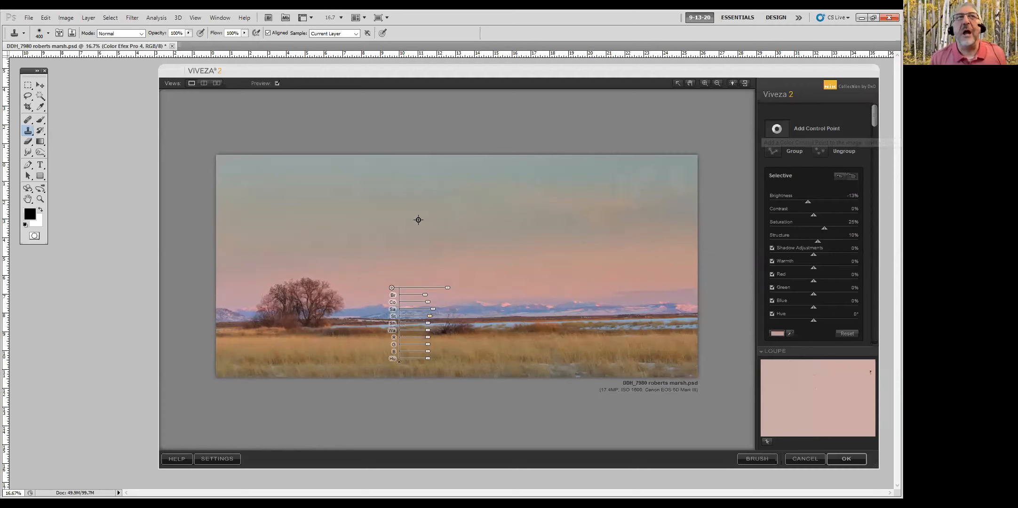
- Add a second widened control point in the upper sky with Brightness 1%, Saturation 68%, Blue 29% and Warmth 10%
{"action": "left_click", "coordinate": [412, 204]}
{"action": "left_click_drag", "start_coordinate": [437, 208], "coordinate": [500, 209]}
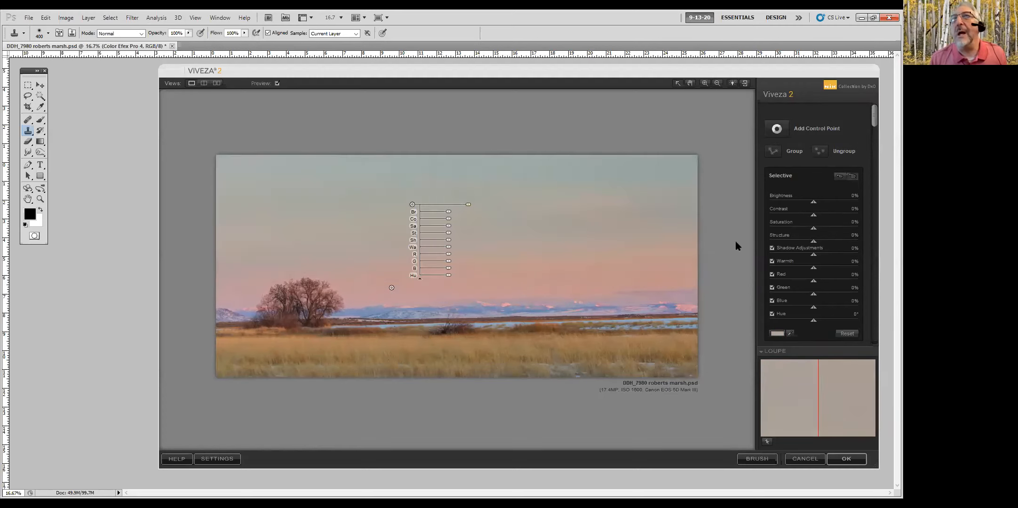
{"action": "left_click_drag", "start_coordinate": [813, 201], "coordinate": [843, 229]}
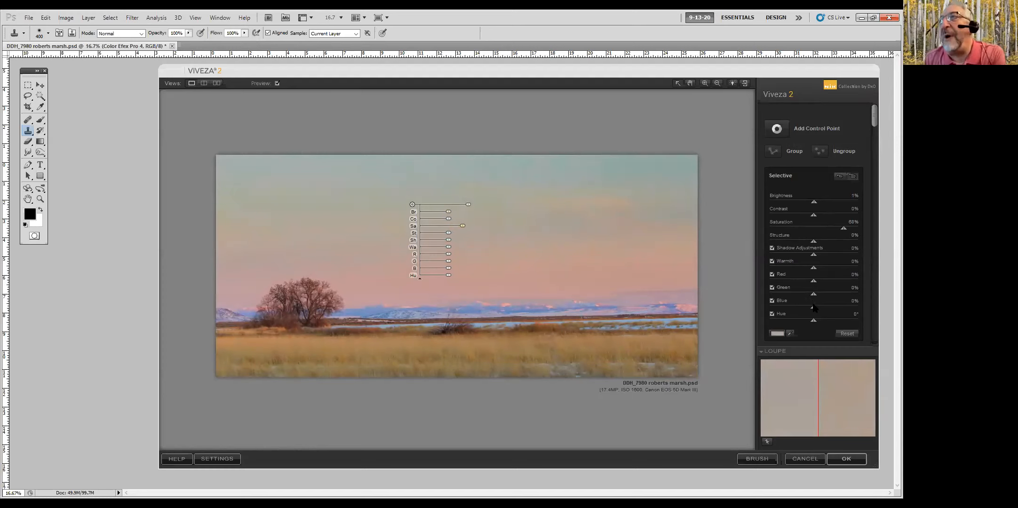
{"action": "mouse_move", "coordinate": [814, 308]}
{"action": "left_mouse_down"}
{"action": "mouse_move", "coordinate": [845, 306]}
{"action": "mouse_move", "coordinate": [827, 303]}
{"action": "left_mouse_up"}
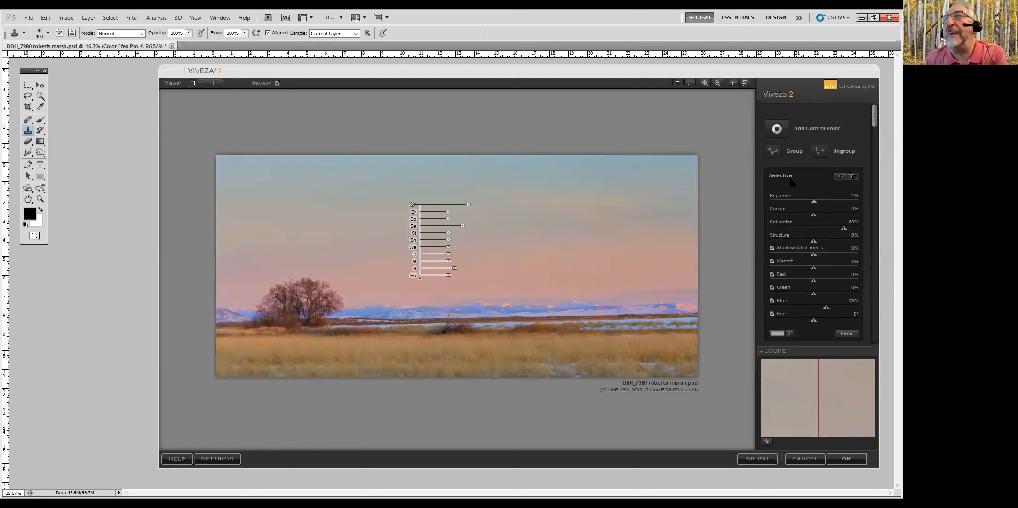
{"action": "left_click_drag", "start_coordinate": [827, 266], "coordinate": [817, 269]}
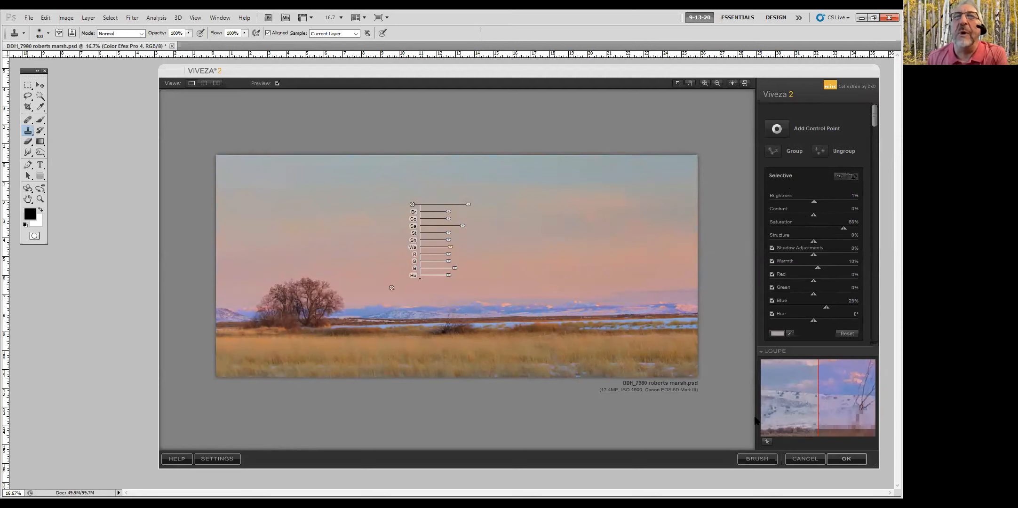
- Apply the Viveza 2 adjustments to the marsh photo and set the Viveza 2 layer's opacity to 60%
{"action": "left_click", "coordinate": [847, 460]}
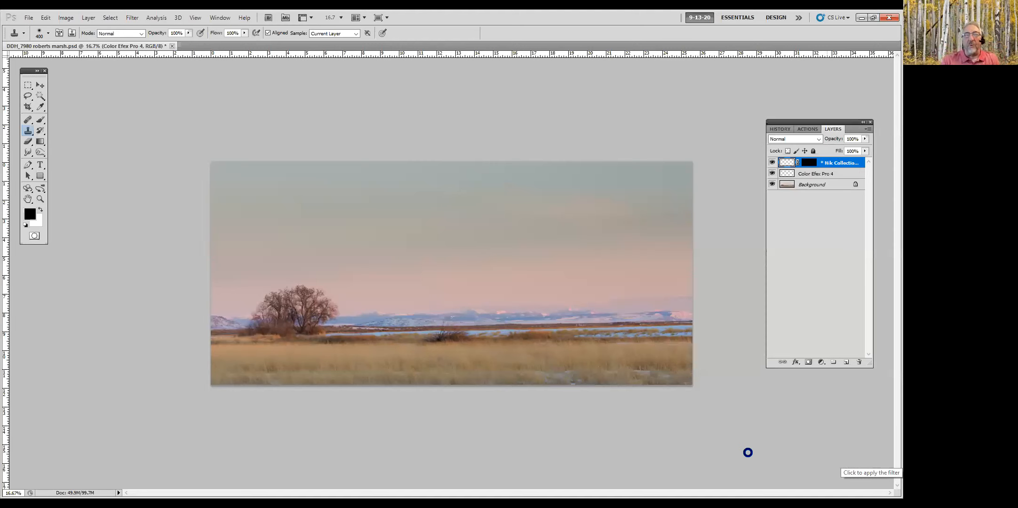
{"action": "left_click", "coordinate": [865, 141]}
{"action": "left_click_drag", "start_coordinate": [865, 150], "coordinate": [847, 156]}
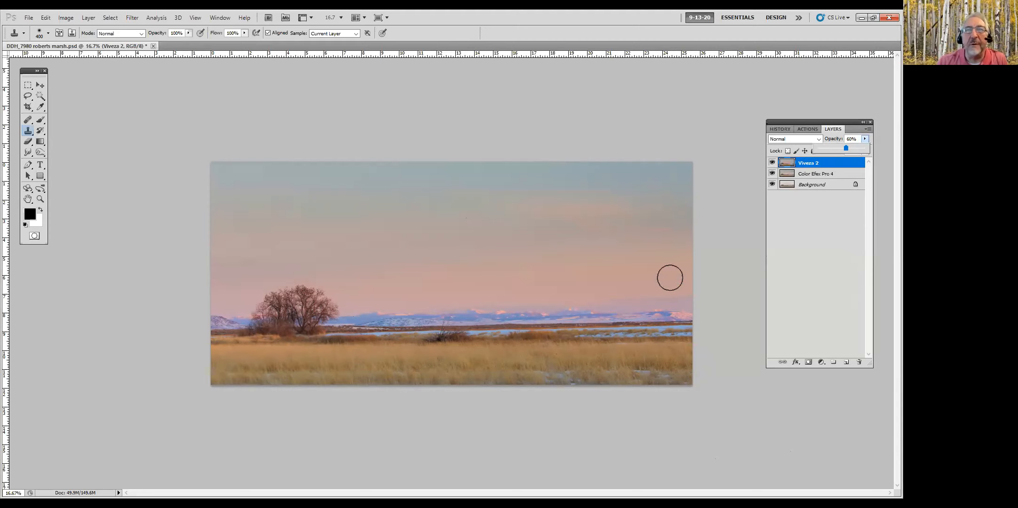
- Add a layer mask to the Viveza 2 layer and paint it in black at 42% brush opacity over the bare tree
{"action": "left_click", "coordinate": [808, 362]}
{"action": "key", "text": "b"}
{"action": "mouse_move", "coordinate": [304, 305]}
{"action": "left_mouse_down"}
{"action": "mouse_move", "coordinate": [287, 302]}
{"action": "mouse_move", "coordinate": [278, 318]}
{"action": "mouse_move", "coordinate": [322, 312]}
{"action": "mouse_move", "coordinate": [314, 326]}
{"action": "mouse_move", "coordinate": [304, 286]}
{"action": "mouse_move", "coordinate": [271, 313]}
{"action": "left_mouse_up"}
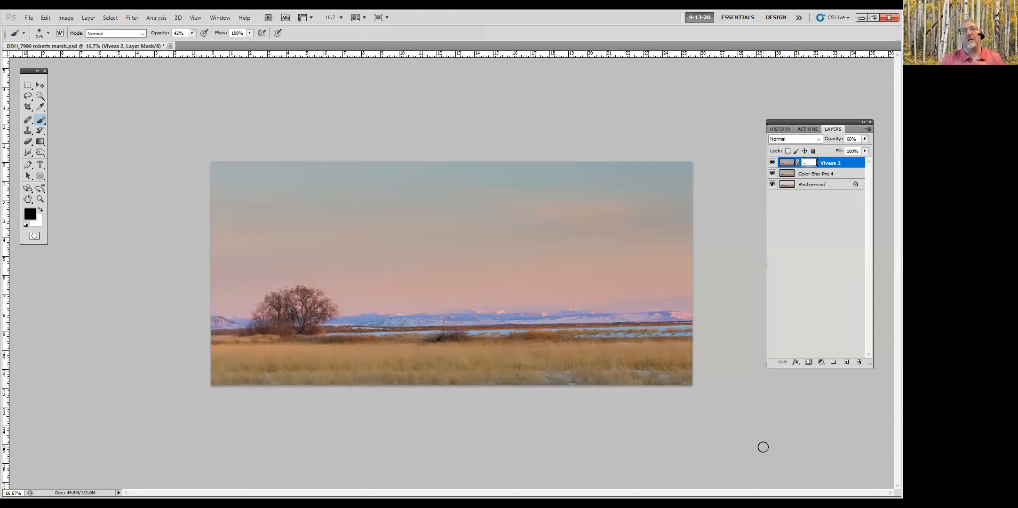
- Run the Fine art matt white action on the marsh photo, and revert to the last brush stroke before its canvas changes
{"action": "left_click", "coordinate": [805, 129]}
{"action": "left_click", "coordinate": [819, 362]}
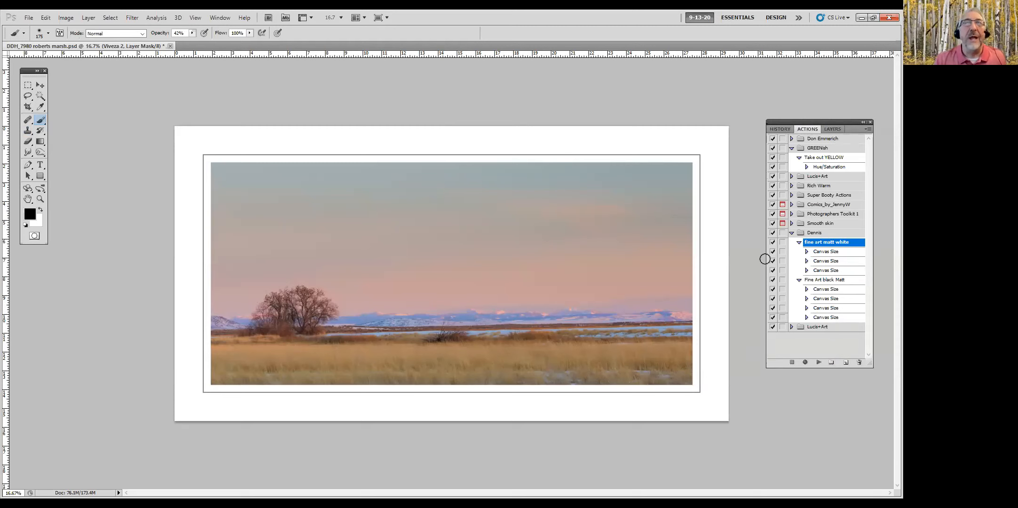
{"action": "left_click", "coordinate": [779, 130]}
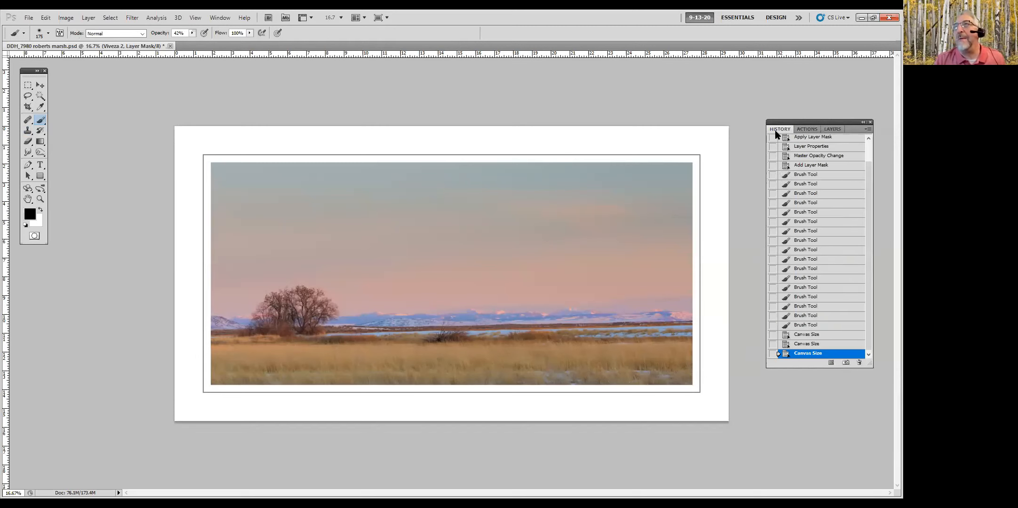
{"action": "left_click", "coordinate": [824, 324]}
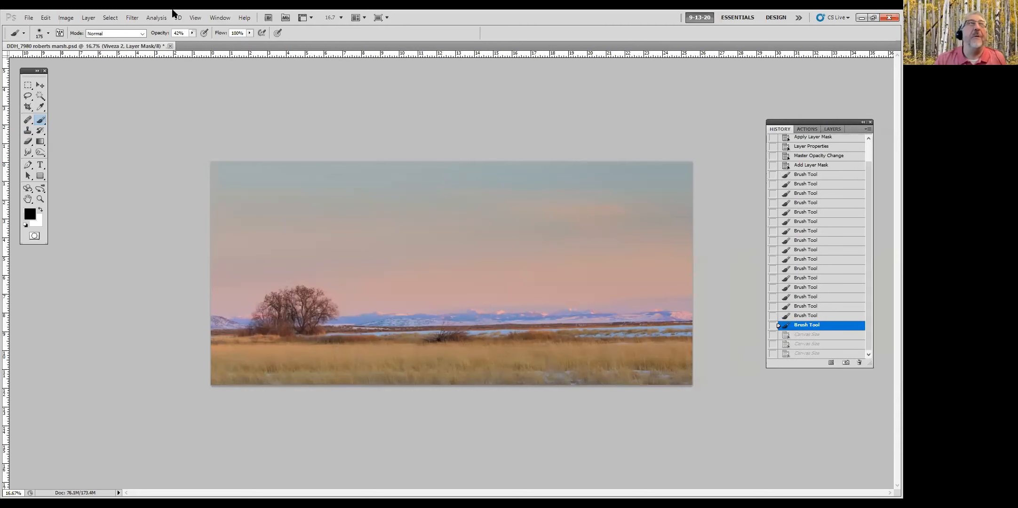
- Try to open the layered marsh photo in the Luminar 4 filter
{"action": "left_click", "coordinate": [130, 19]}
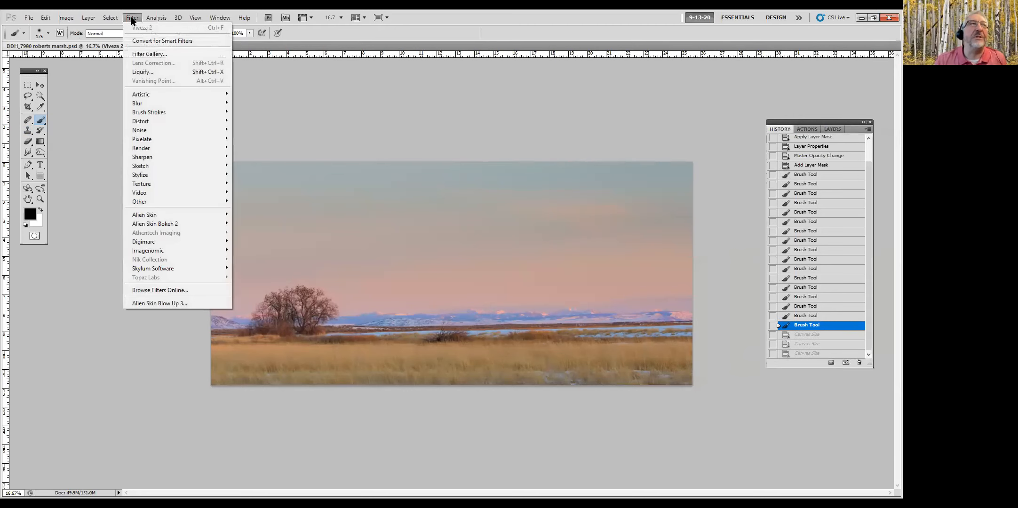
{"action": "mouse_move", "coordinate": [153, 269]}
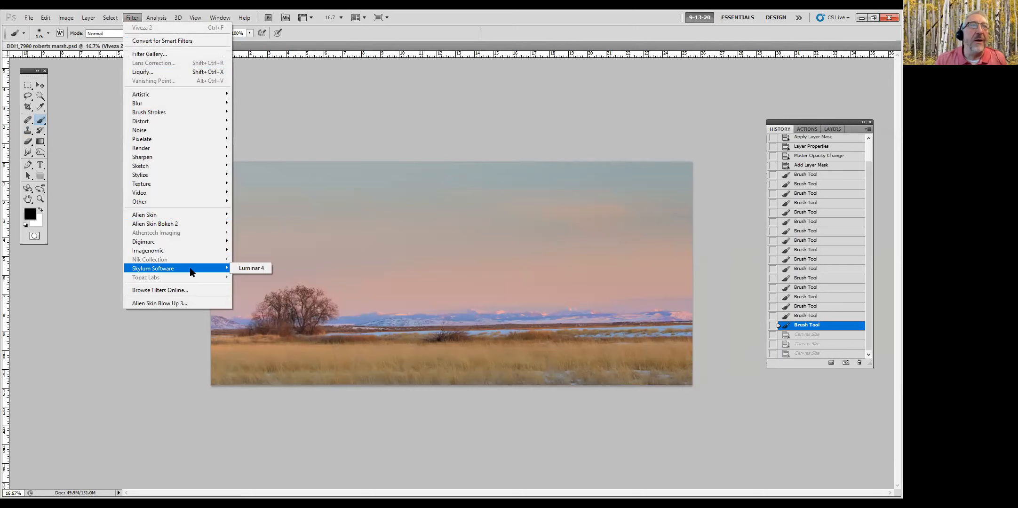
{"action": "left_click", "coordinate": [245, 269]}
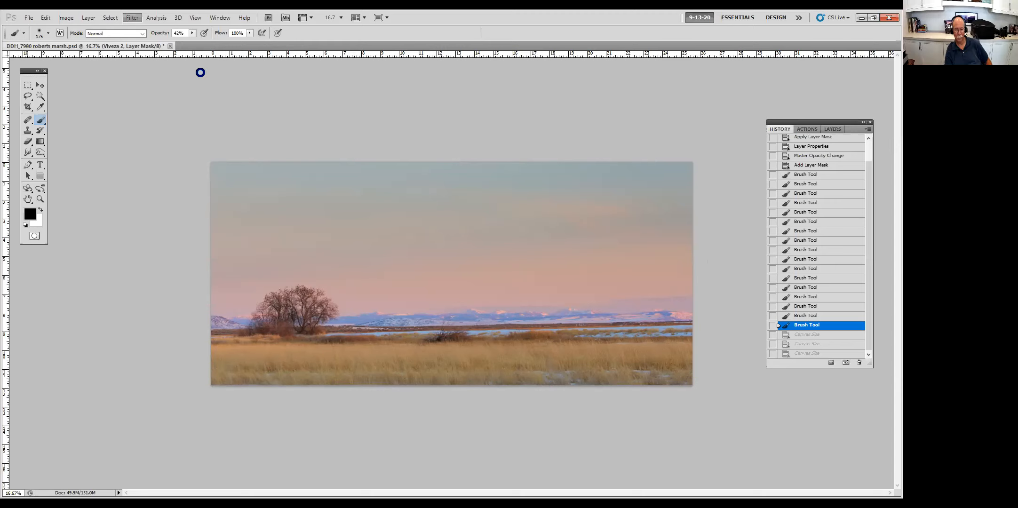
- Flatten the marsh photo into a single Background layer and launch the Luminar 4 filter on it
{"action": "left_click", "coordinate": [833, 130]}
{"action": "left_click", "coordinate": [868, 128]}
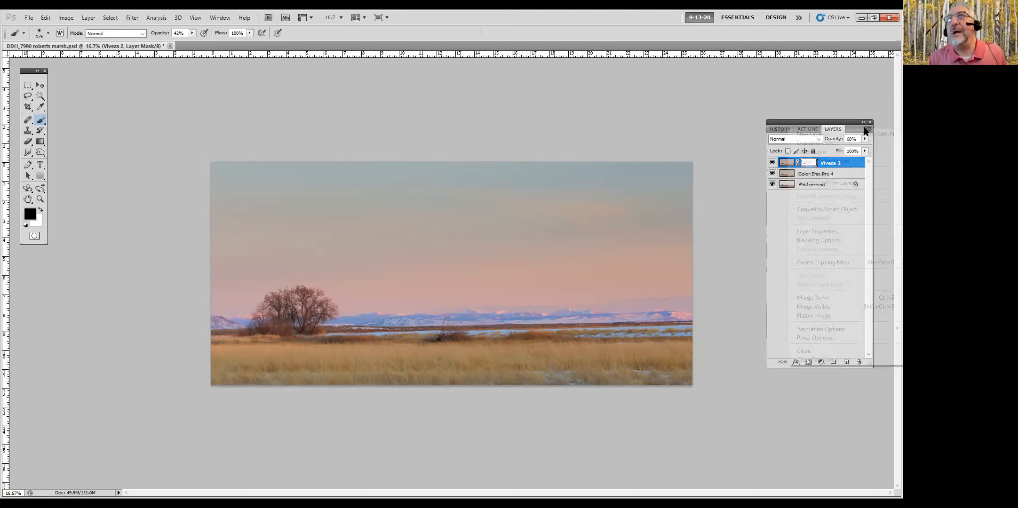
{"action": "left_click", "coordinate": [823, 316]}
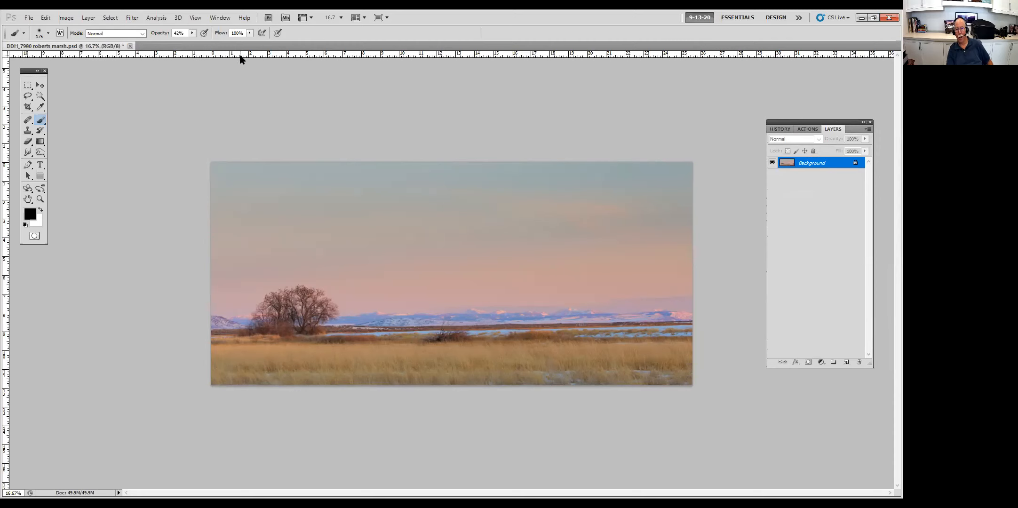
{"action": "left_click", "coordinate": [132, 19]}
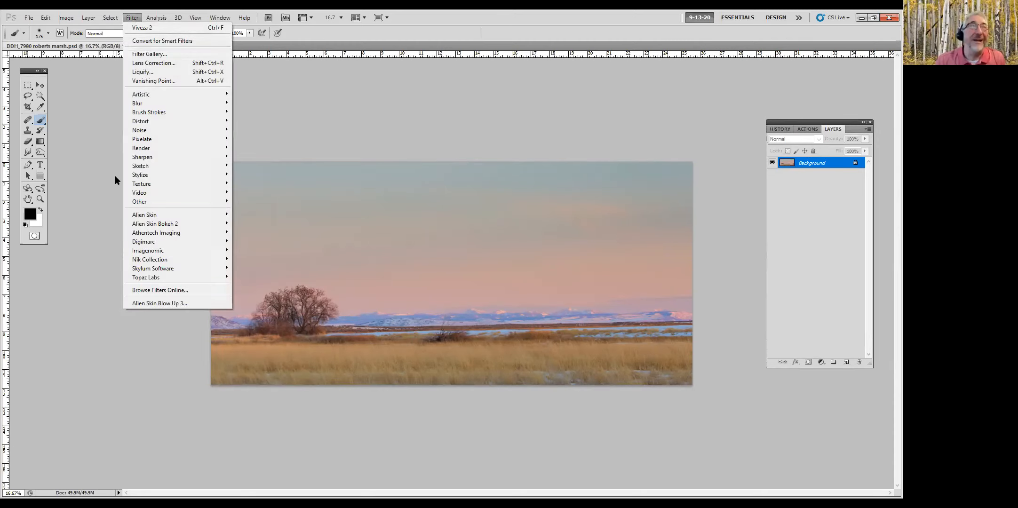
{"action": "mouse_move", "coordinate": [149, 272]}
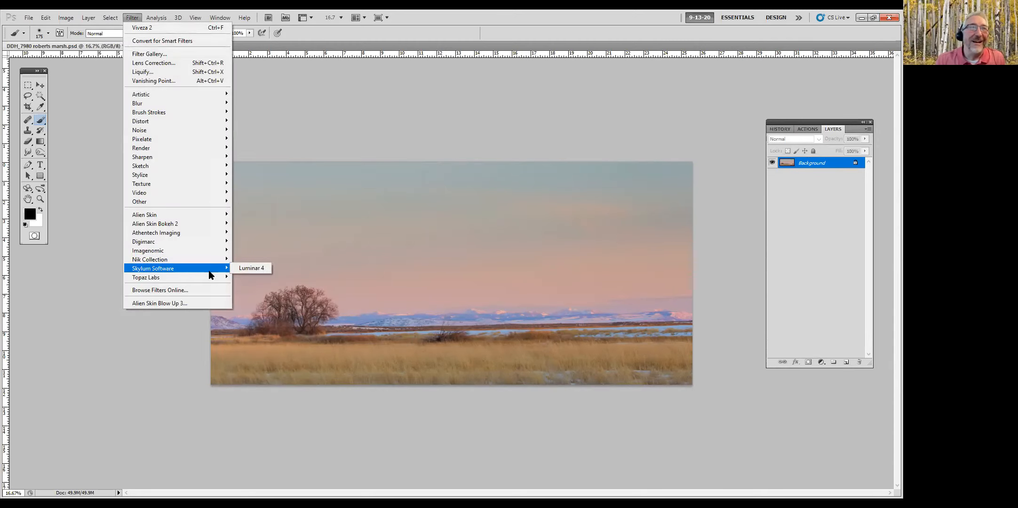
{"action": "left_click", "coordinate": [238, 269]}
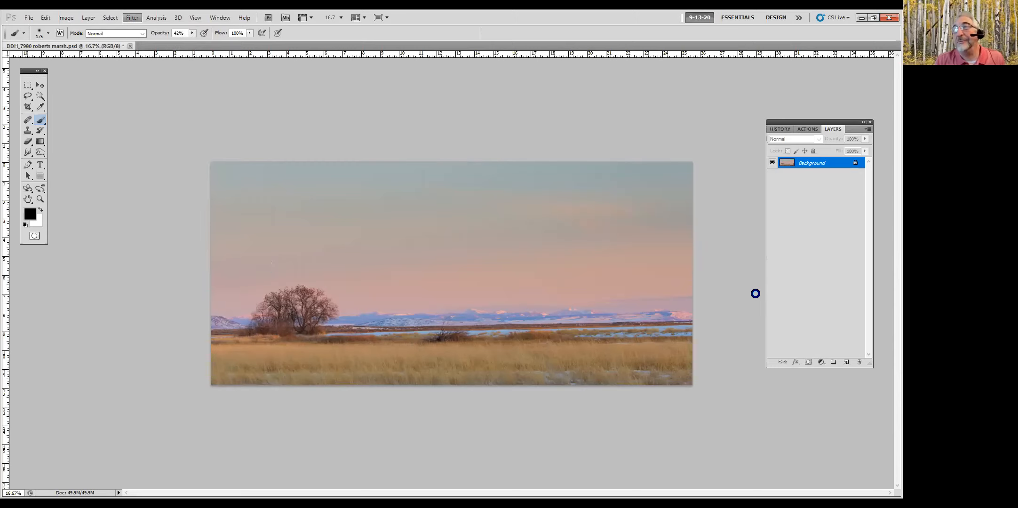
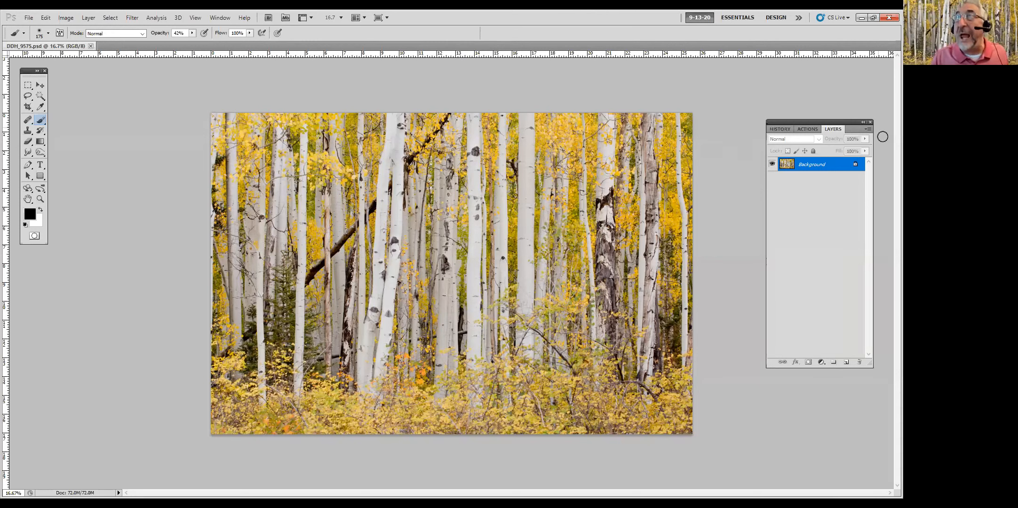
- Duplicate the aspen photo's Background layer and fill the copy with 50% gray
{"action": "left_click_drag", "start_coordinate": [832, 253], "coordinate": [846, 362]}
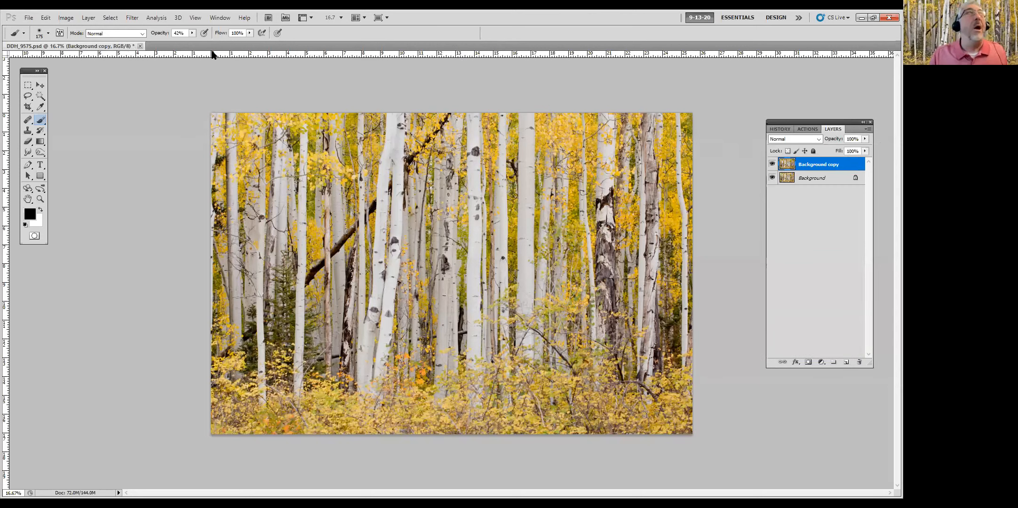
{"action": "left_click", "coordinate": [46, 17]}
{"action": "key", "text": "Escape"}
{"action": "left_click", "coordinate": [44, 17]}
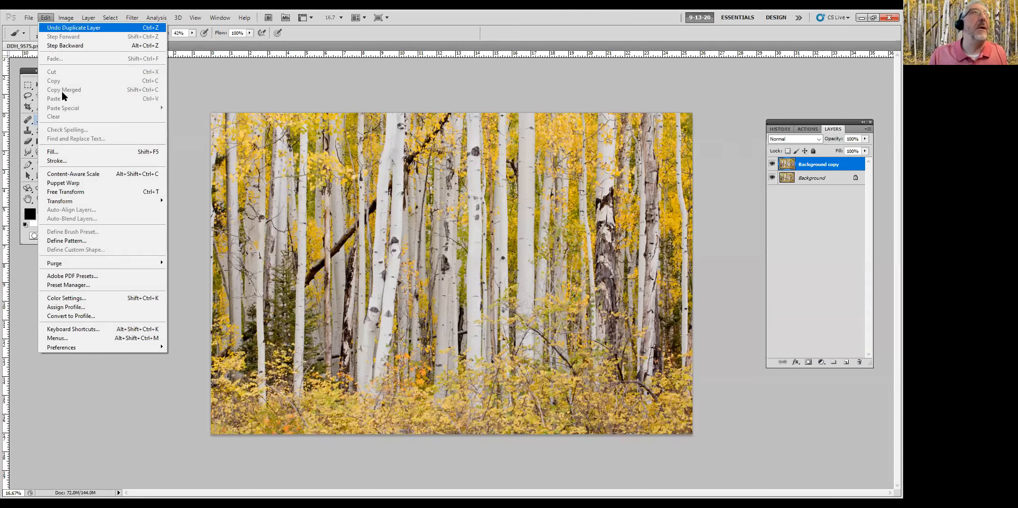
{"action": "left_click", "coordinate": [72, 152]}
{"action": "left_click", "coordinate": [470, 164]}
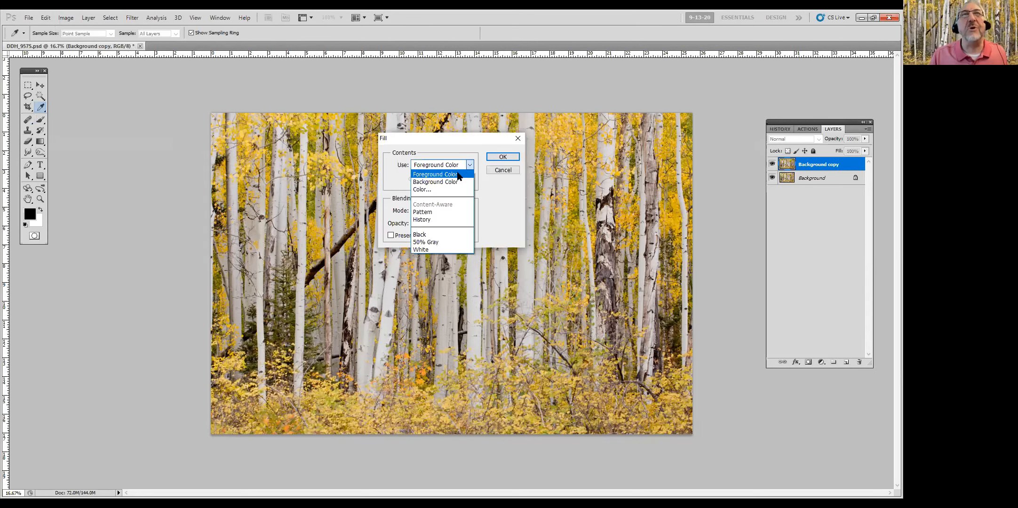
{"action": "left_click", "coordinate": [435, 242]}
{"action": "left_click", "coordinate": [503, 157]}
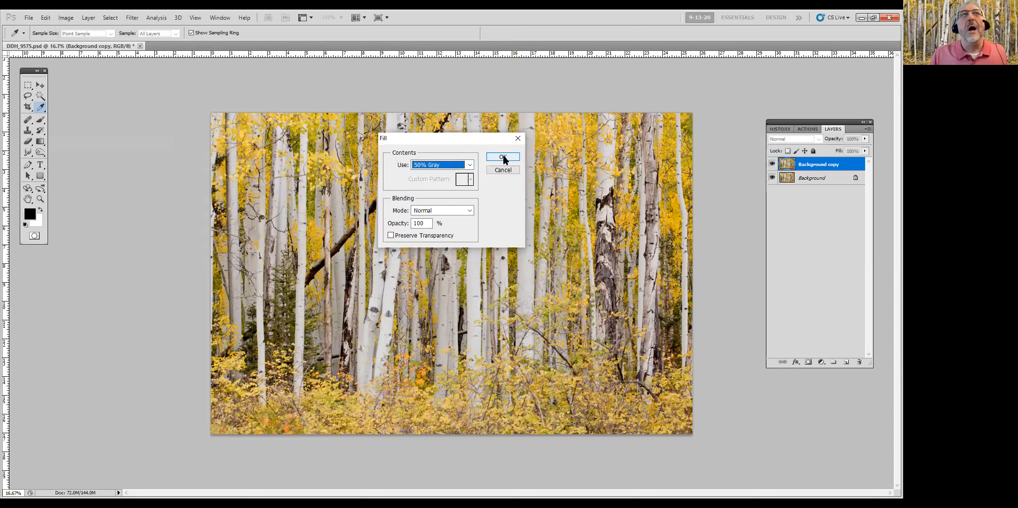
{"action": "key", "text": "b"}
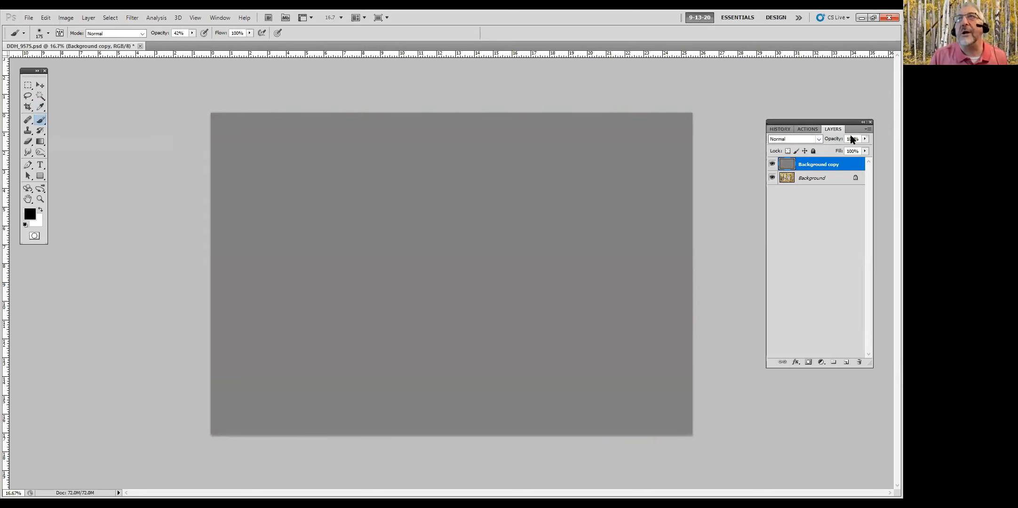
- Lower the gray layer's opacity to 43% and add a layer mask to it
{"action": "left_click_drag", "start_coordinate": [865, 139], "coordinate": [838, 153]}
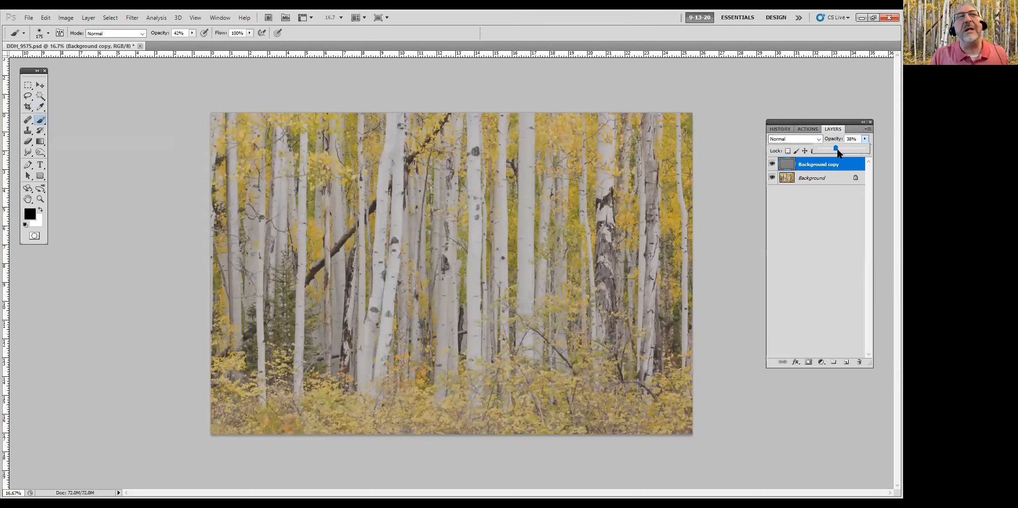
{"action": "left_click_drag", "start_coordinate": [840, 154], "coordinate": [839, 154]}
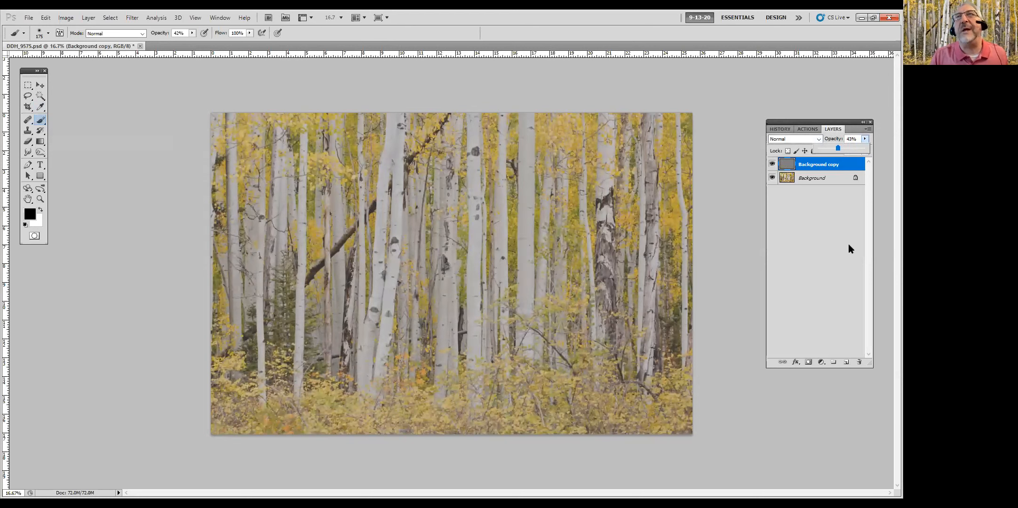
{"action": "right_click", "coordinate": [808, 356]}
{"action": "left_click", "coordinate": [729, 342]}
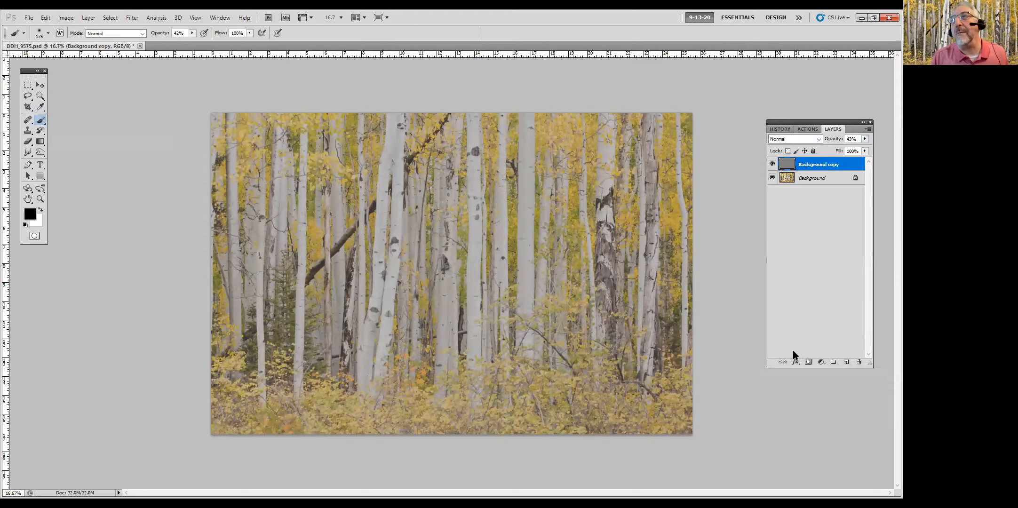
{"action": "left_click", "coordinate": [809, 362]}
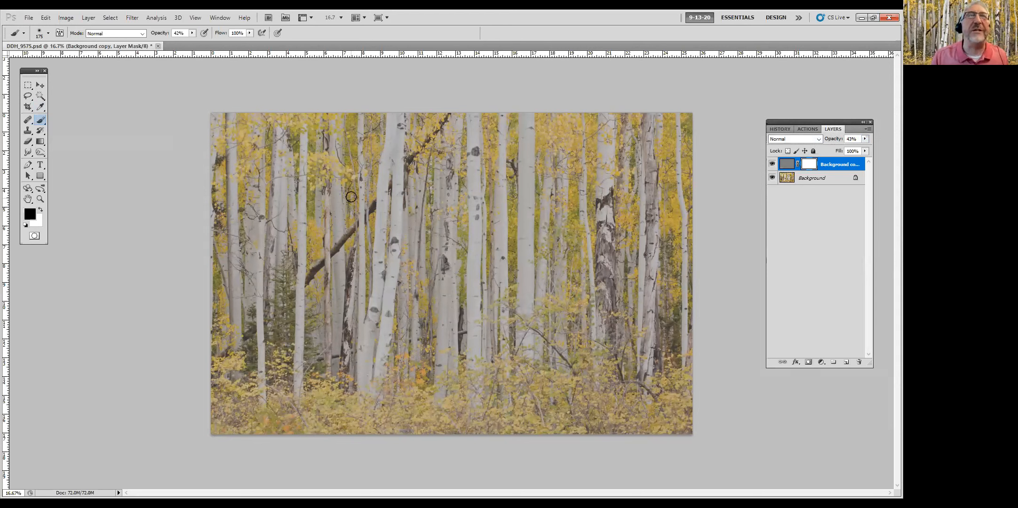
- Set the brush opacity to 79% and paint the mask black over the two large leaning trunks and part of the slim trunk beside them
{"action": "left_click", "coordinate": [193, 32]}
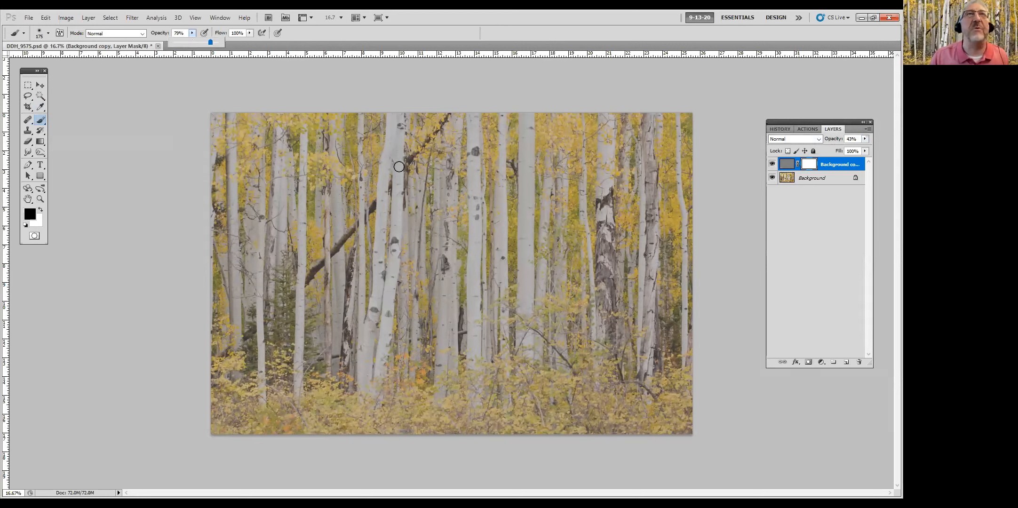
{"action": "left_click_drag", "start_coordinate": [389, 160], "coordinate": [391, 120]}
{"action": "mouse_move", "coordinate": [387, 163]}
{"action": "left_mouse_down"}
{"action": "mouse_move", "coordinate": [365, 383]}
{"action": "mouse_move", "coordinate": [362, 303]}
{"action": "mouse_move", "coordinate": [381, 362]}
{"action": "mouse_move", "coordinate": [391, 243]}
{"action": "mouse_move", "coordinate": [391, 264]}
{"action": "mouse_move", "coordinate": [387, 116]}
{"action": "left_mouse_up"}
{"action": "mouse_move", "coordinate": [338, 182]}
{"action": "left_mouse_down"}
{"action": "mouse_move", "coordinate": [335, 248]}
{"action": "mouse_move", "coordinate": [318, 195]}
{"action": "mouse_move", "coordinate": [320, 213]}
{"action": "mouse_move", "coordinate": [300, 213]}
{"action": "mouse_move", "coordinate": [302, 285]}
{"action": "left_mouse_up"}
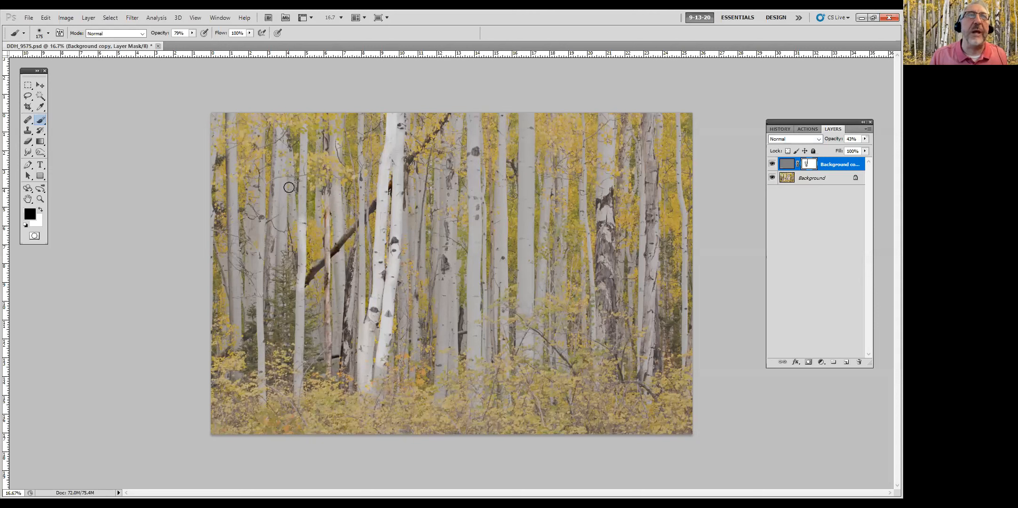
- Reduce the brush size to 100 and paint the mask along the slim white trunks in the left part of the aspen photo
{"action": "key", "text": "bracketleft"}
{"action": "key", "text": "bracketleft"}
{"action": "key", "text": "bracketleft"}
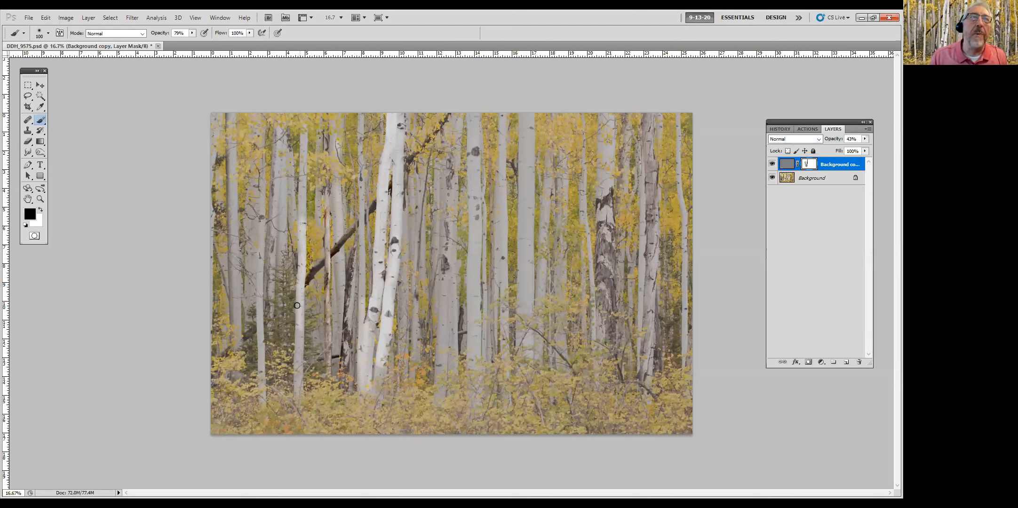
{"action": "left_click_drag", "start_coordinate": [297, 331], "coordinate": [299, 383]}
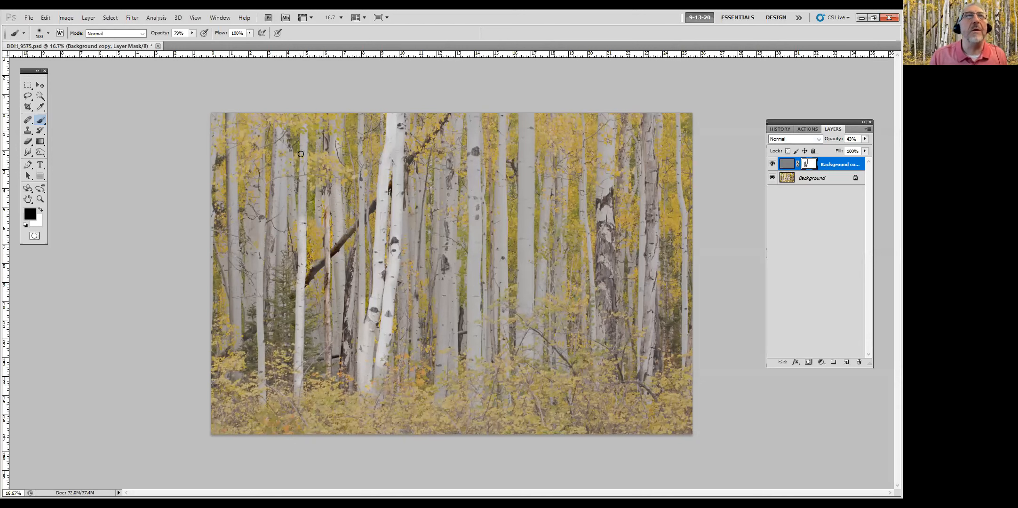
{"action": "left_click_drag", "start_coordinate": [300, 200], "coordinate": [306, 220]}
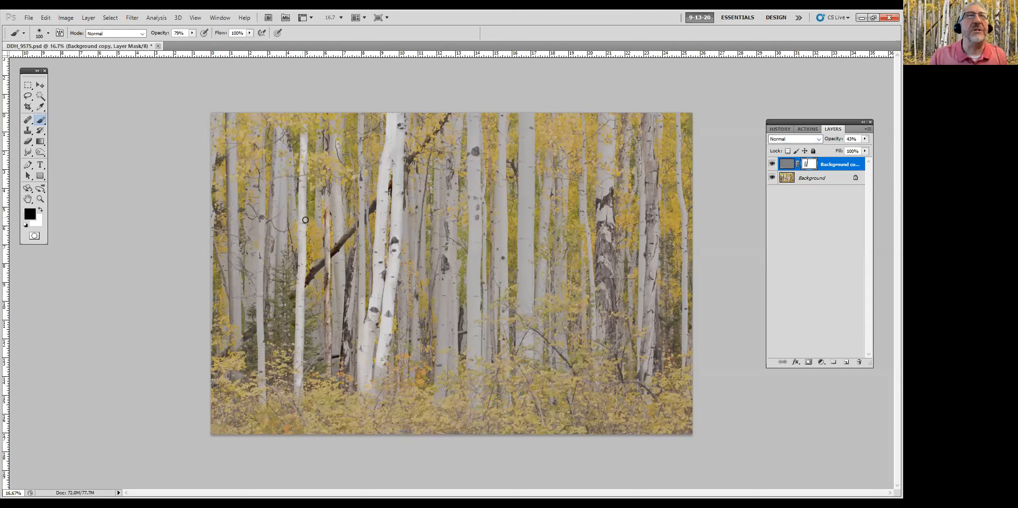
{"action": "left_click_drag", "start_coordinate": [229, 160], "coordinate": [229, 172]}
{"action": "left_click_drag", "start_coordinate": [230, 223], "coordinate": [236, 240]}
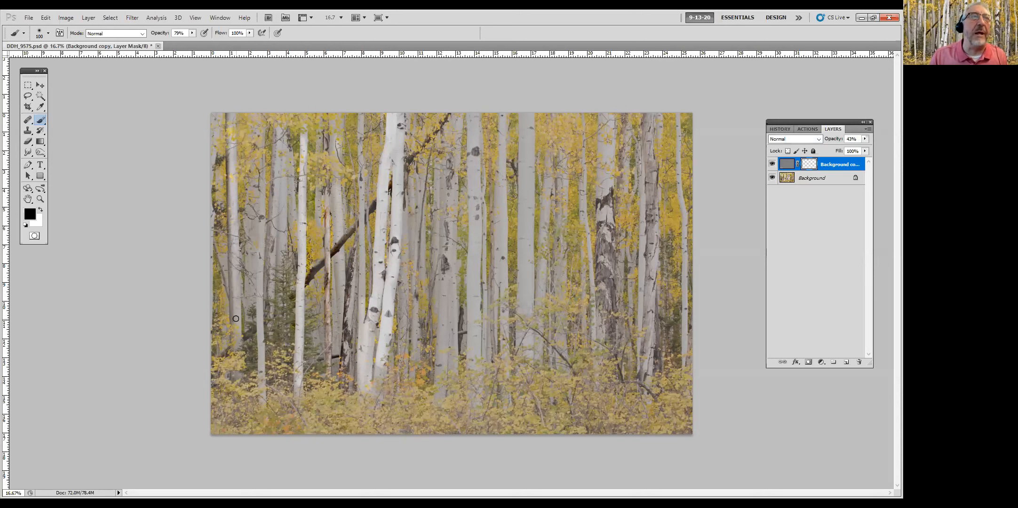
- Enlarge the brush to 200 and paint the mask along the white trunks at the centre and right of centre of the photo
{"action": "key", "text": "bracketright"}
{"action": "key", "text": "bracketright"}
{"action": "key", "text": "bracketright"}
{"action": "key", "text": "bracketright"}
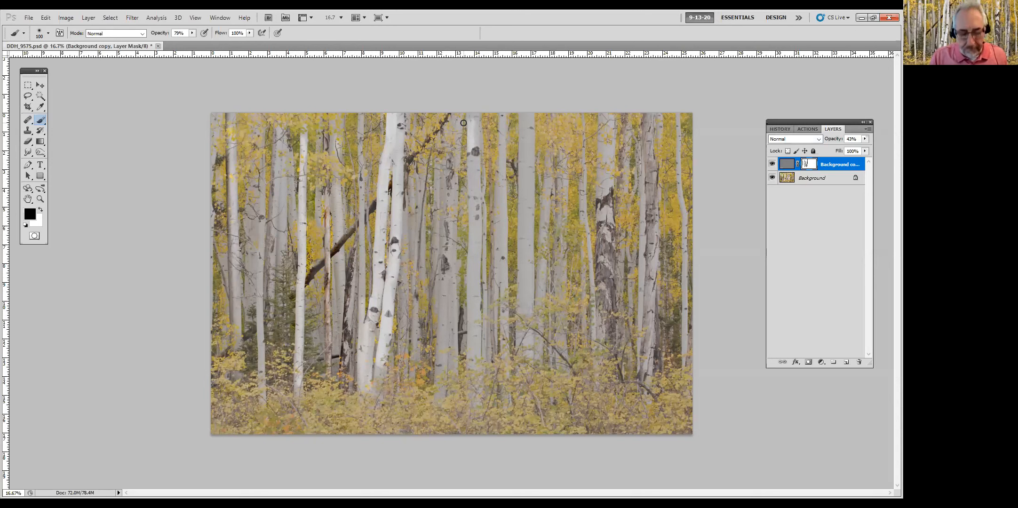
{"action": "left_click_drag", "start_coordinate": [471, 126], "coordinate": [475, 357]}
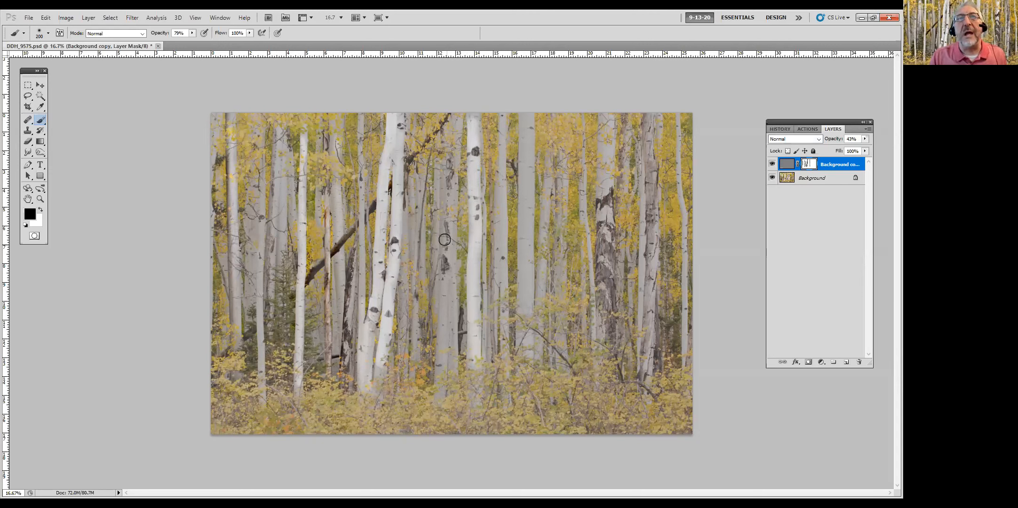
{"action": "mouse_move", "coordinate": [445, 244]}
{"action": "left_mouse_down"}
{"action": "mouse_move", "coordinate": [437, 176]}
{"action": "mouse_move", "coordinate": [453, 123]}
{"action": "left_mouse_up"}
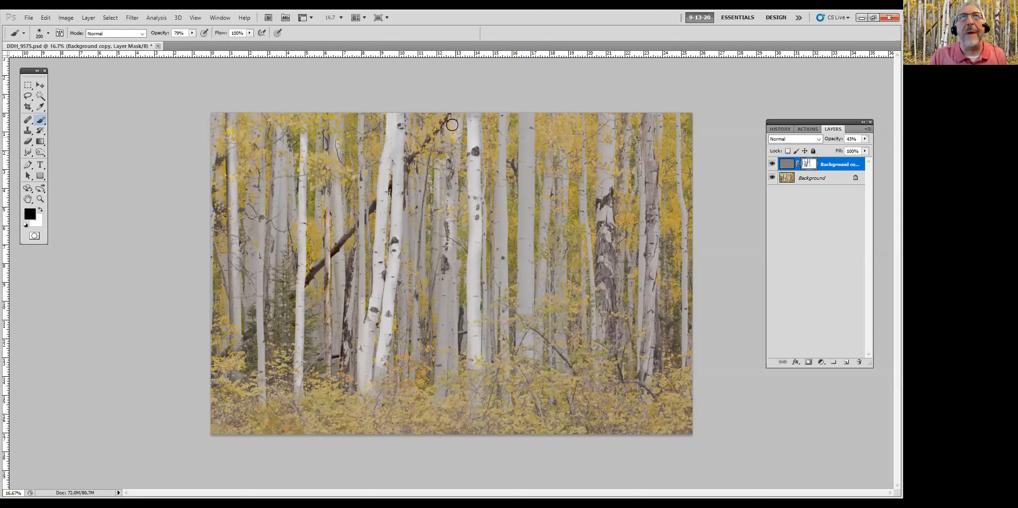
{"action": "left_click_drag", "start_coordinate": [441, 284], "coordinate": [441, 384]}
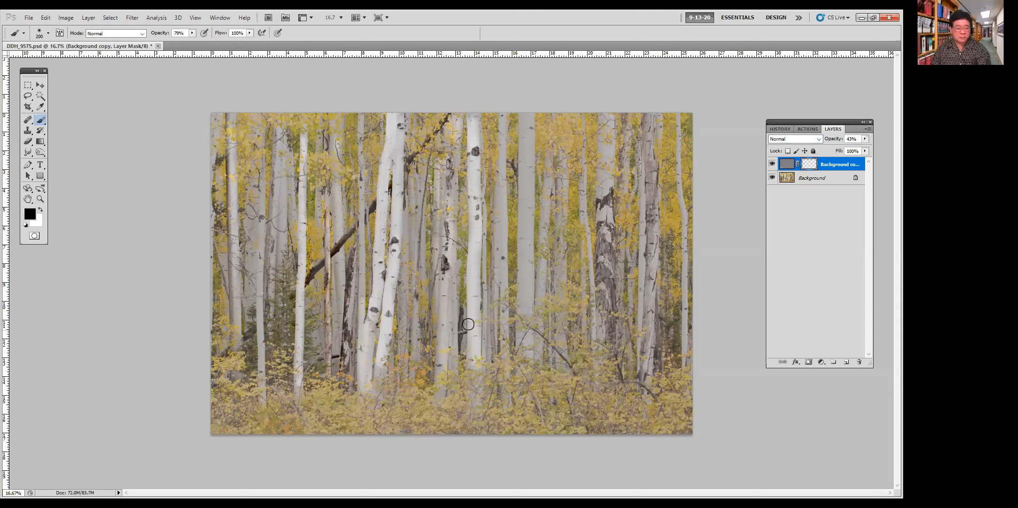
{"action": "mouse_move", "coordinate": [504, 257]}
{"action": "left_mouse_down"}
{"action": "mouse_move", "coordinate": [503, 286]}
{"action": "mouse_move", "coordinate": [496, 175]}
{"action": "left_mouse_up"}
{"action": "left_click_drag", "start_coordinate": [520, 113], "coordinate": [524, 335]}
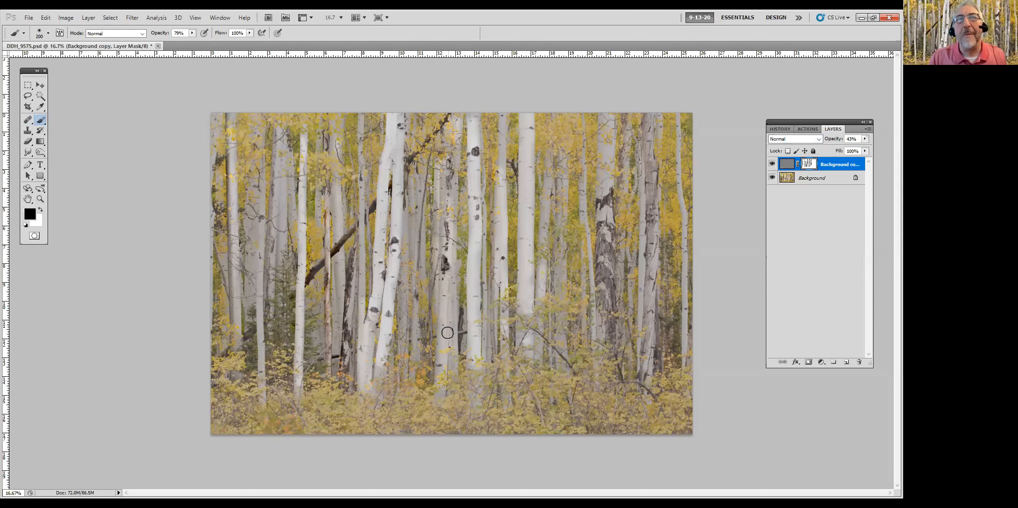
- Finish masking the slim central trunk, lower the brush opacity to 25%, and paint a background trunk at centre and the dark-barked trunks at right
{"action": "mouse_move", "coordinate": [442, 342]}
{"action": "left_mouse_down"}
{"action": "mouse_move", "coordinate": [443, 358]}
{"action": "mouse_move", "coordinate": [448, 293]}
{"action": "mouse_move", "coordinate": [437, 246]}
{"action": "left_mouse_up"}
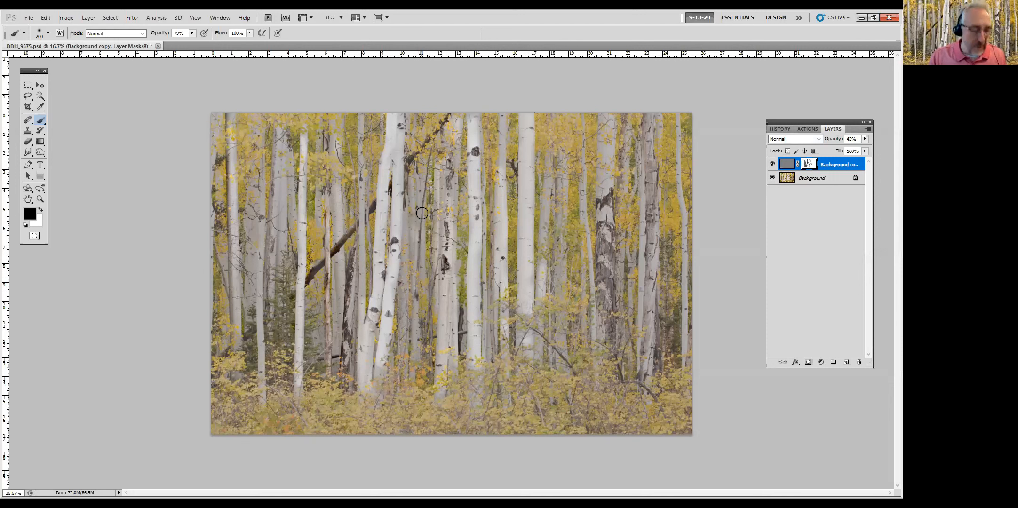
{"action": "left_click", "coordinate": [193, 33]}
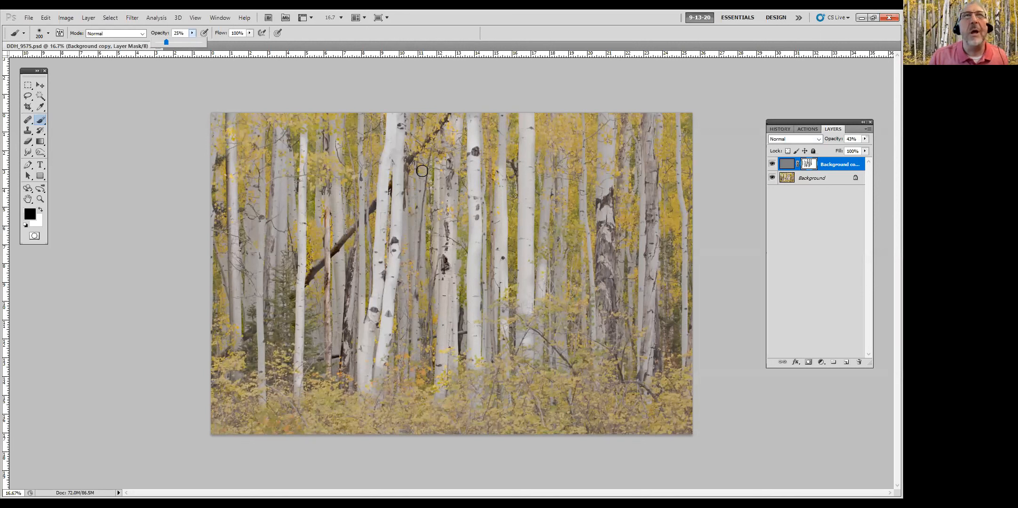
{"action": "left_click_drag", "start_coordinate": [416, 241], "coordinate": [412, 361]}
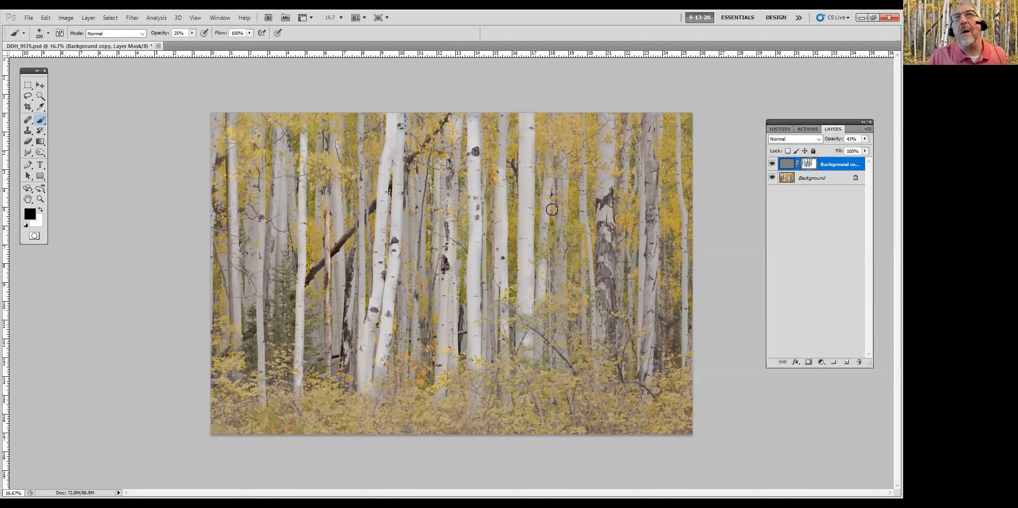
{"action": "left_click_drag", "start_coordinate": [604, 186], "coordinate": [616, 301]}
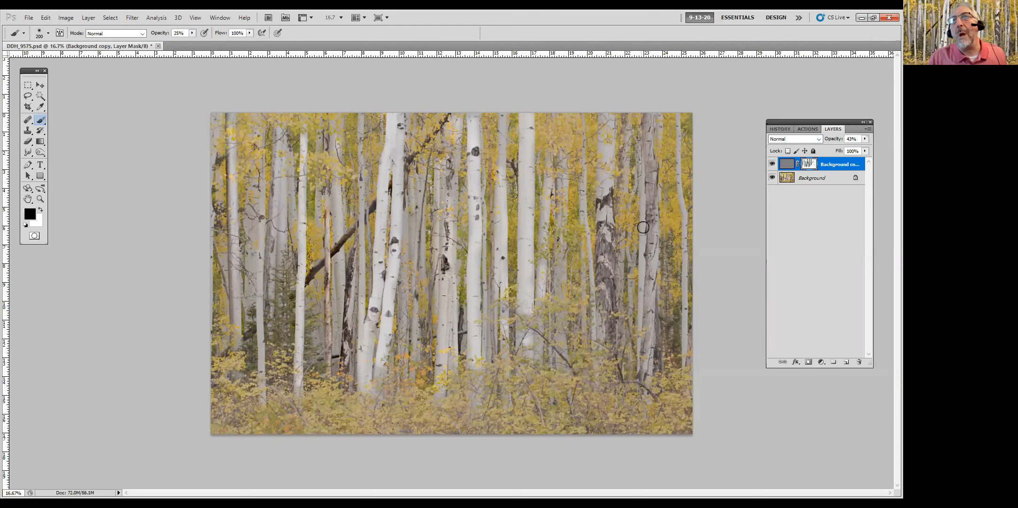
{"action": "left_click_drag", "start_coordinate": [649, 160], "coordinate": [654, 342]}
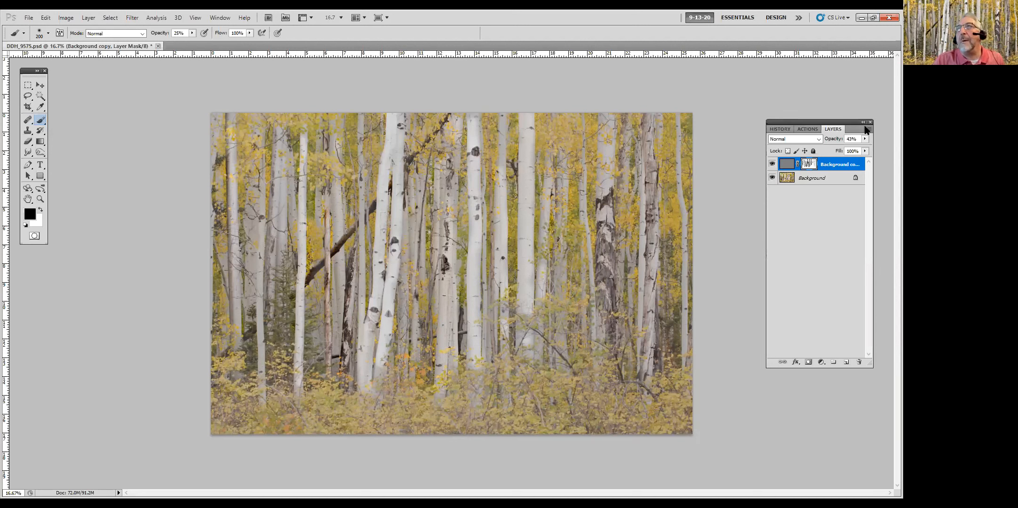
- Flatten the masked gray layer into the aspen photo and open the photo in the Color Efex Pro 4 filter
{"action": "left_click", "coordinate": [789, 164]}
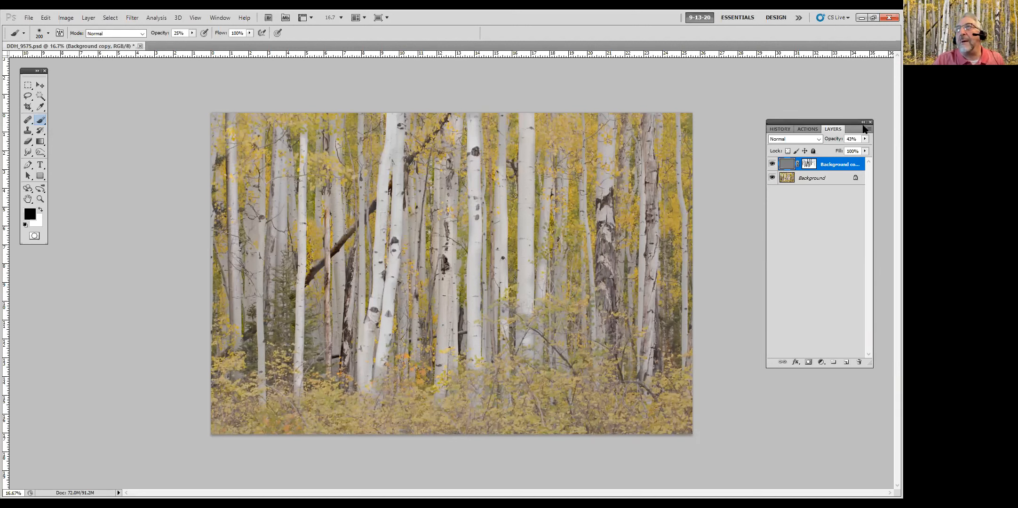
{"action": "left_click", "coordinate": [865, 128]}
{"action": "left_click", "coordinate": [812, 311]}
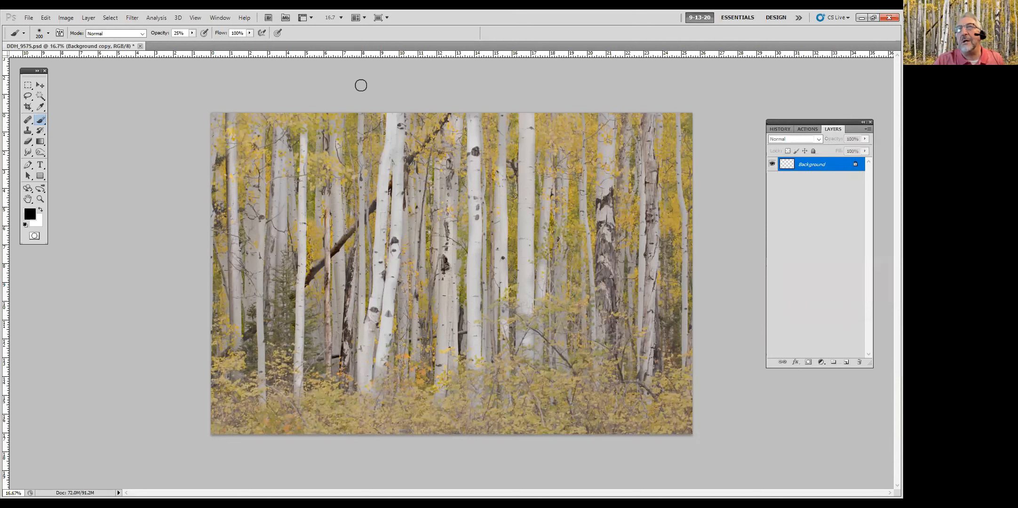
{"action": "left_click", "coordinate": [130, 16]}
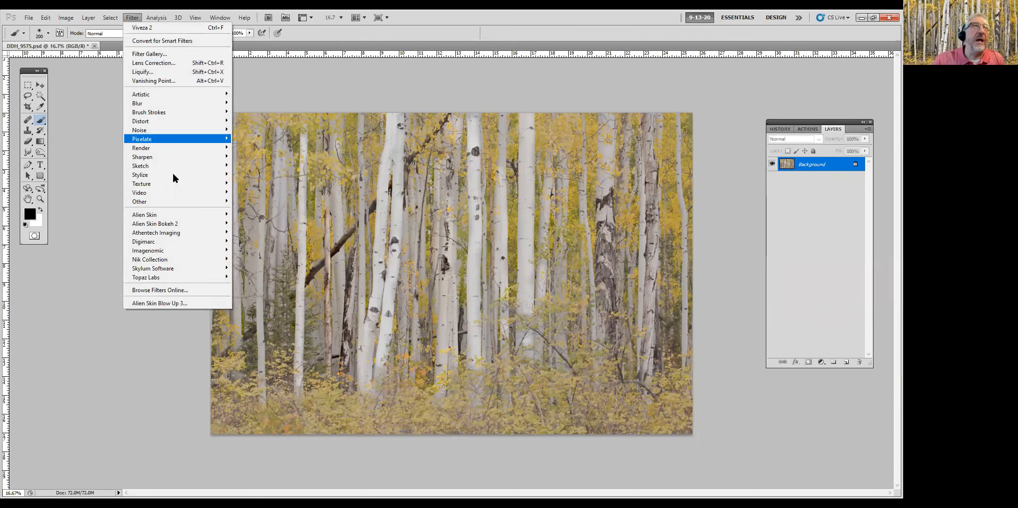
{"action": "mouse_move", "coordinate": [173, 260]}
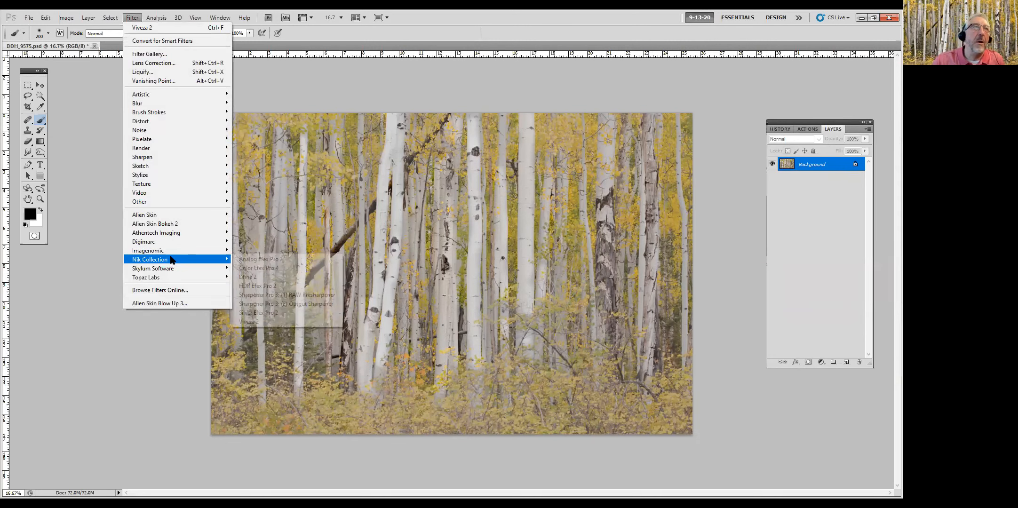
{"action": "left_click", "coordinate": [250, 268]}
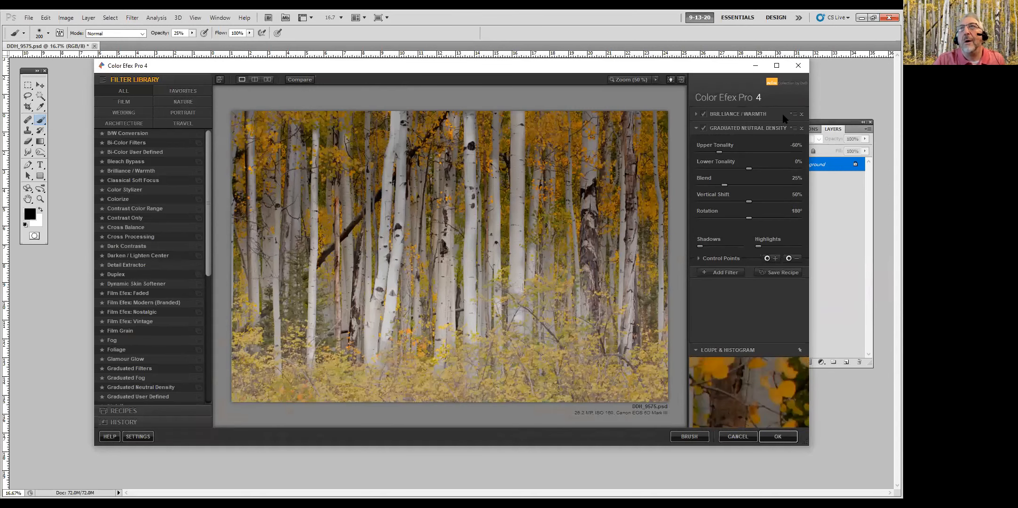
- Remove the two leftover filters from the stack and apply Brilliance / Warmth with the Increase Saturation preset
{"action": "left_click", "coordinate": [802, 115]}
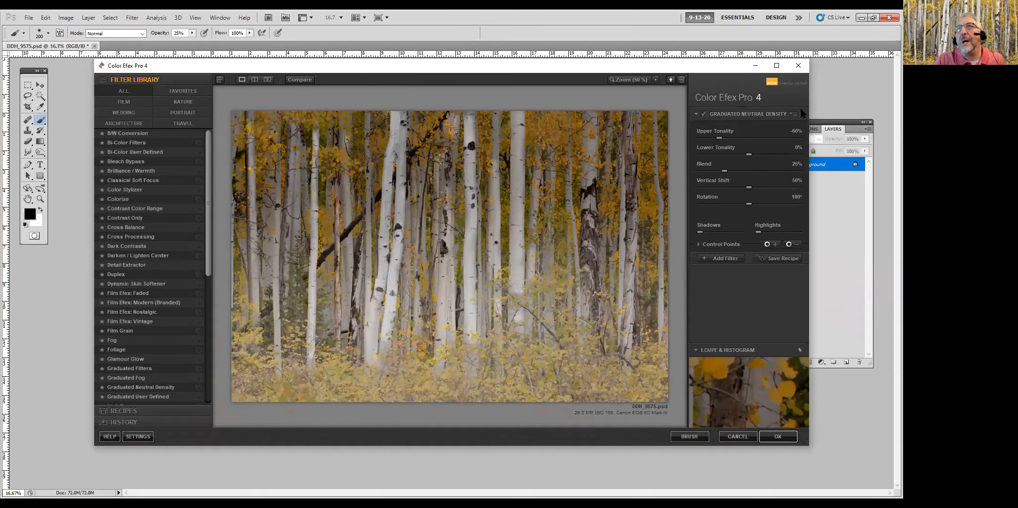
{"action": "left_click", "coordinate": [802, 114]}
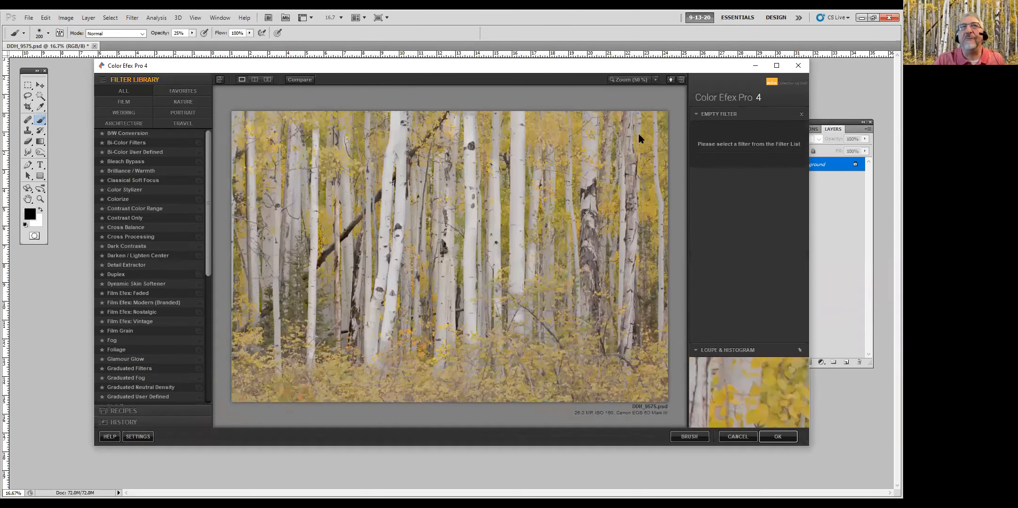
{"action": "left_click", "coordinate": [199, 171]}
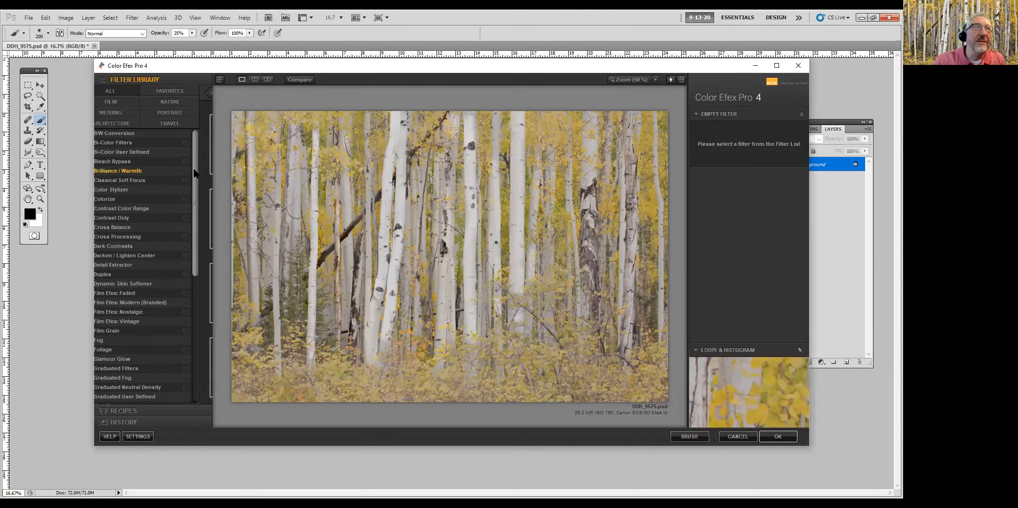
{"action": "left_click", "coordinate": [179, 201]}
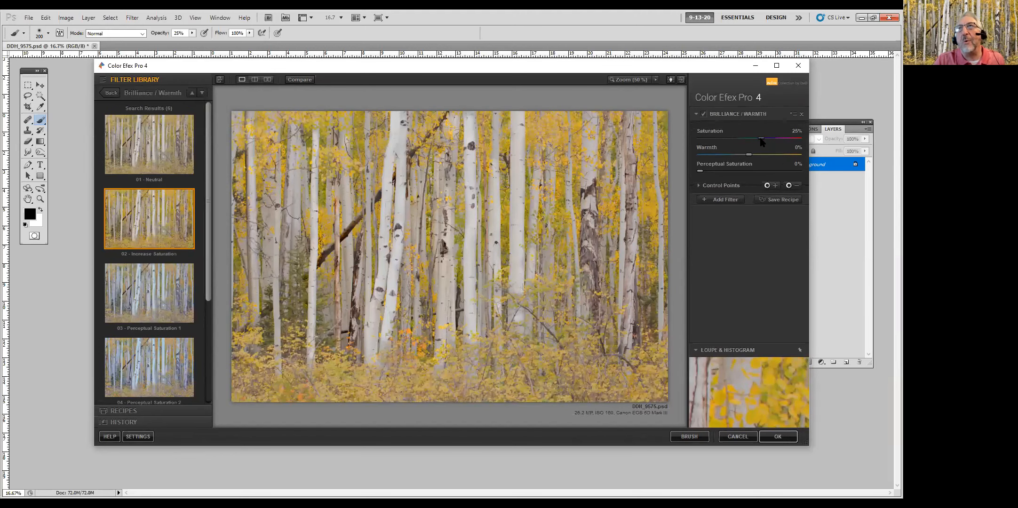
- Add a Graduated Neutral Density filter with upper tonality at -6% and lower tonality at -3%
{"action": "left_click", "coordinate": [725, 199]}
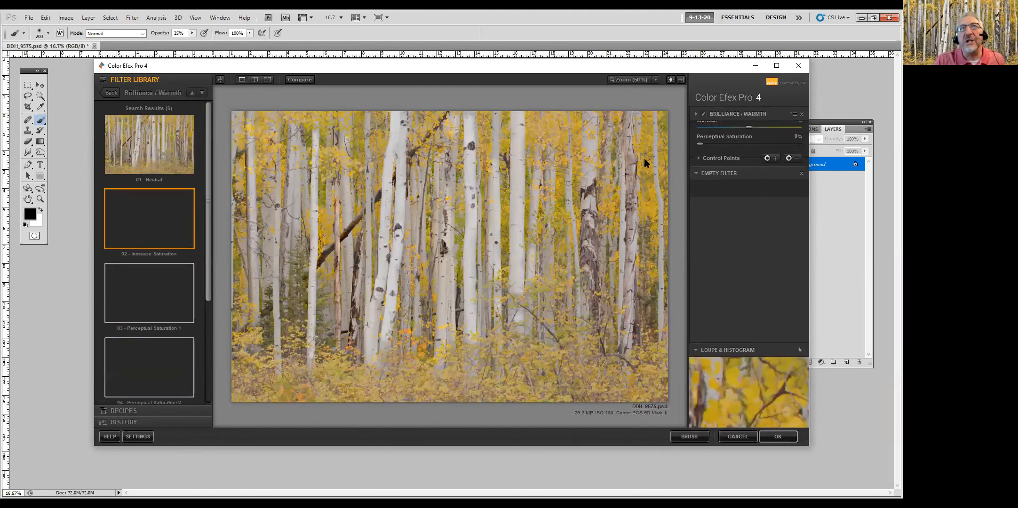
{"action": "left_click", "coordinate": [109, 92]}
{"action": "left_click_drag", "start_coordinate": [207, 211], "coordinate": [218, 230]}
{"action": "left_click", "coordinate": [198, 332]}
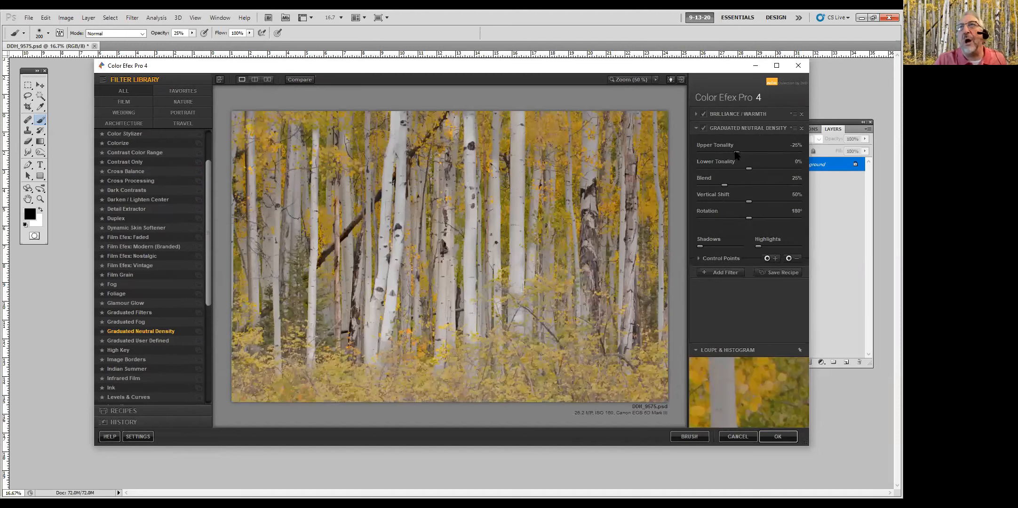
{"action": "left_click_drag", "start_coordinate": [736, 153], "coordinate": [744, 150]}
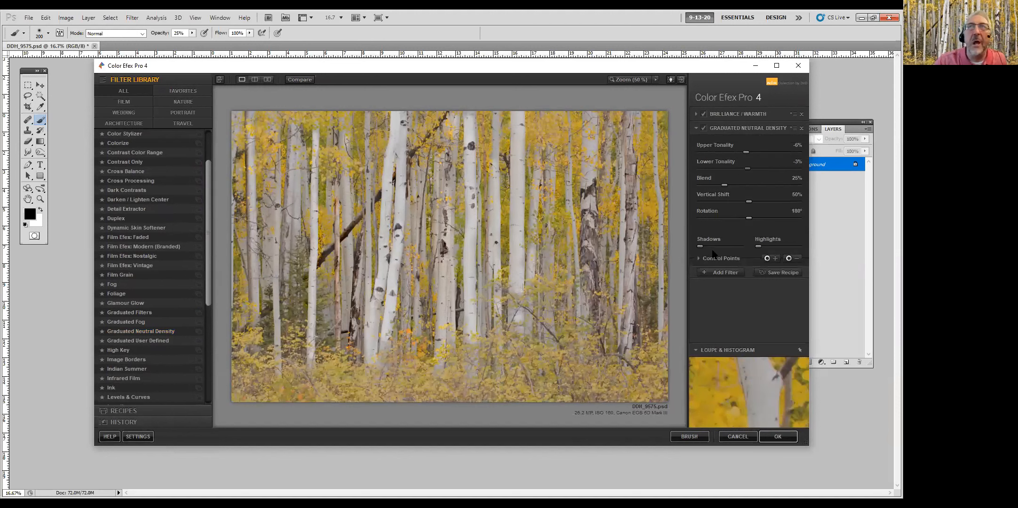
- Try a Darken / Lighten Center filter with center luminosity at 66% and border luminosity at 0%
{"action": "left_click", "coordinate": [725, 272]}
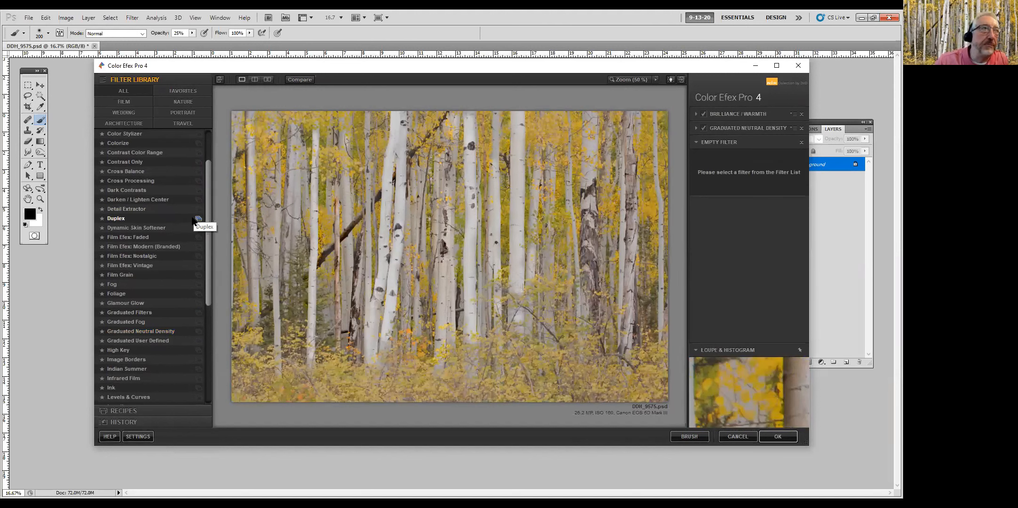
{"action": "left_click", "coordinate": [199, 199]}
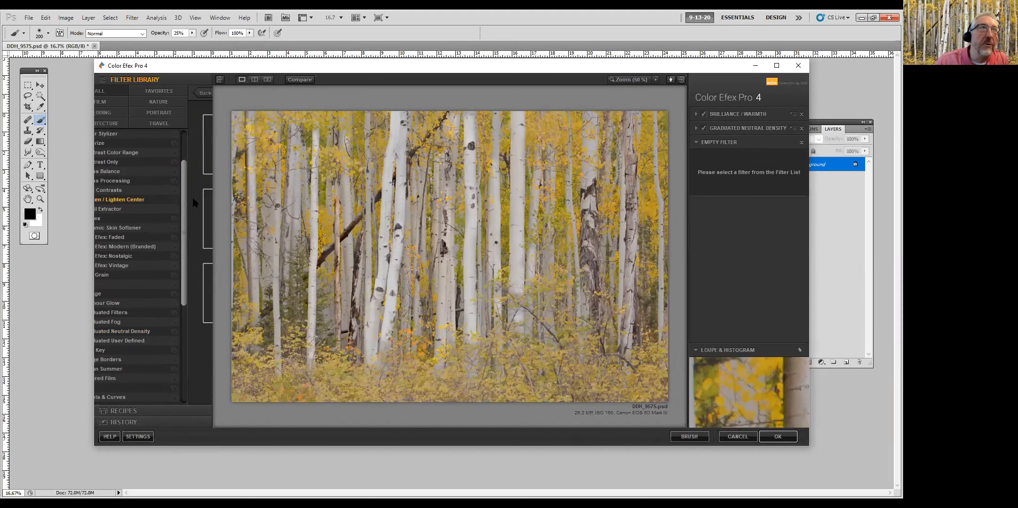
{"action": "left_click", "coordinate": [158, 138]}
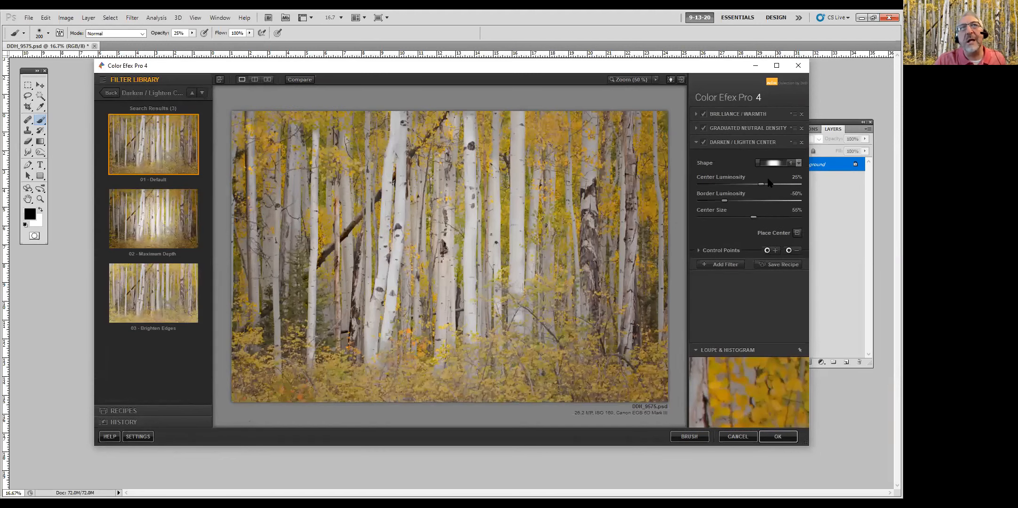
{"action": "left_click_drag", "start_coordinate": [760, 184], "coordinate": [782, 184]}
{"action": "left_click_drag", "start_coordinate": [723, 202], "coordinate": [761, 199]}
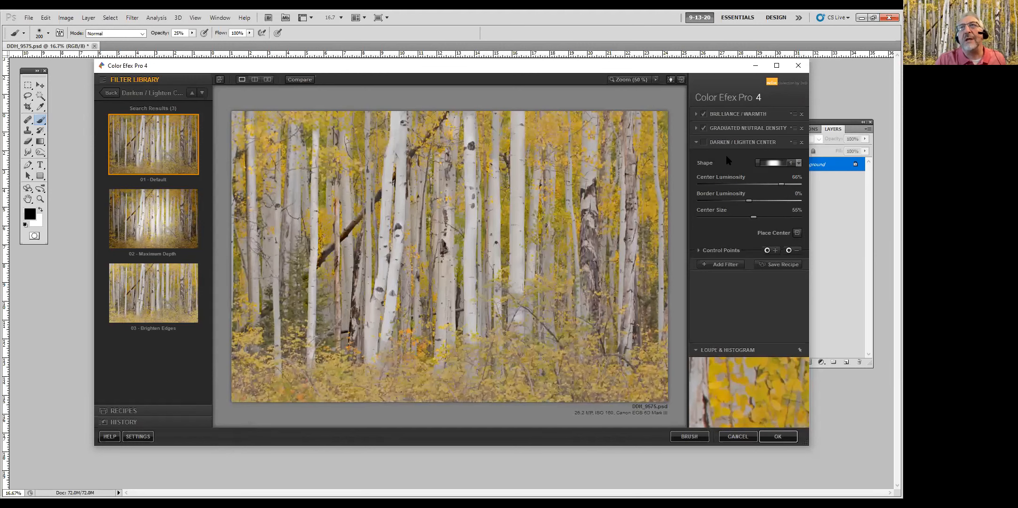
- Add a Tonal Contrast filter, replace the Softening preset with Default, and apply the filter stack to the photo
{"action": "left_click", "coordinate": [721, 264]}
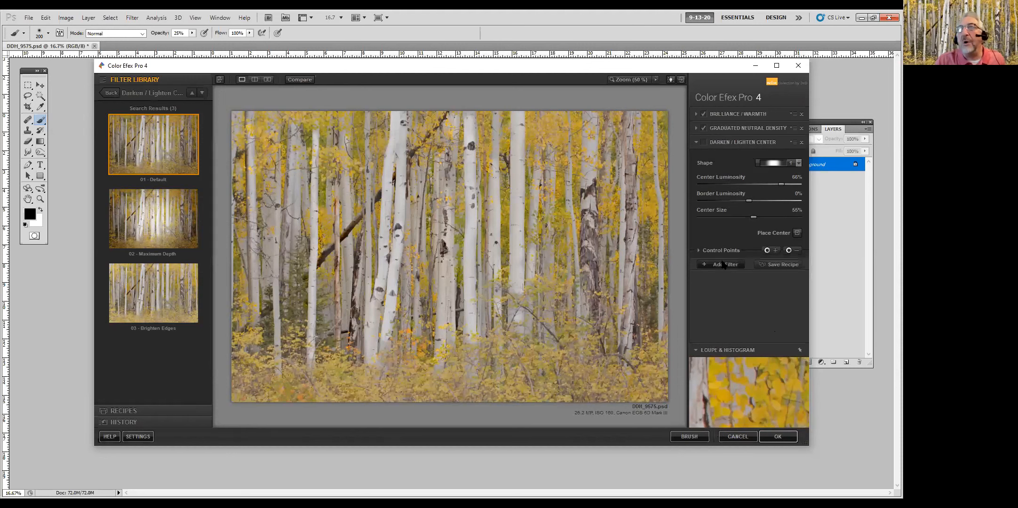
{"action": "left_click", "coordinate": [110, 92]}
{"action": "left_click_drag", "start_coordinate": [210, 281], "coordinate": [218, 351]}
{"action": "left_click", "coordinate": [198, 364]}
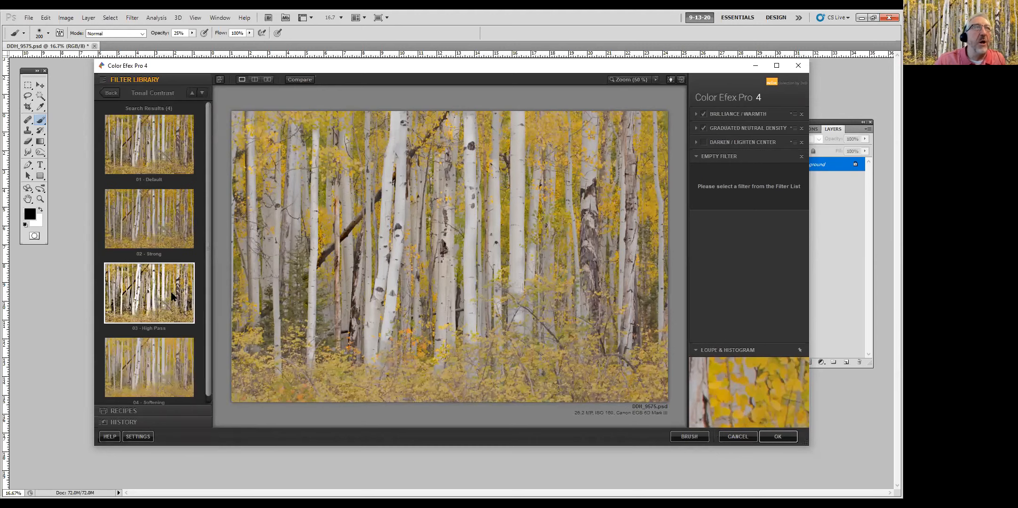
{"action": "left_click", "coordinate": [170, 354]}
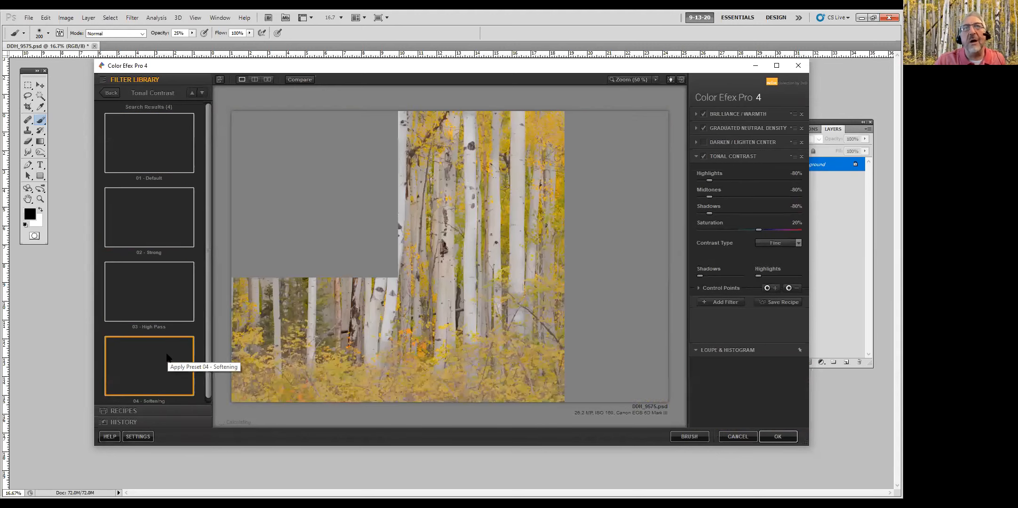
{"action": "left_click", "coordinate": [159, 142]}
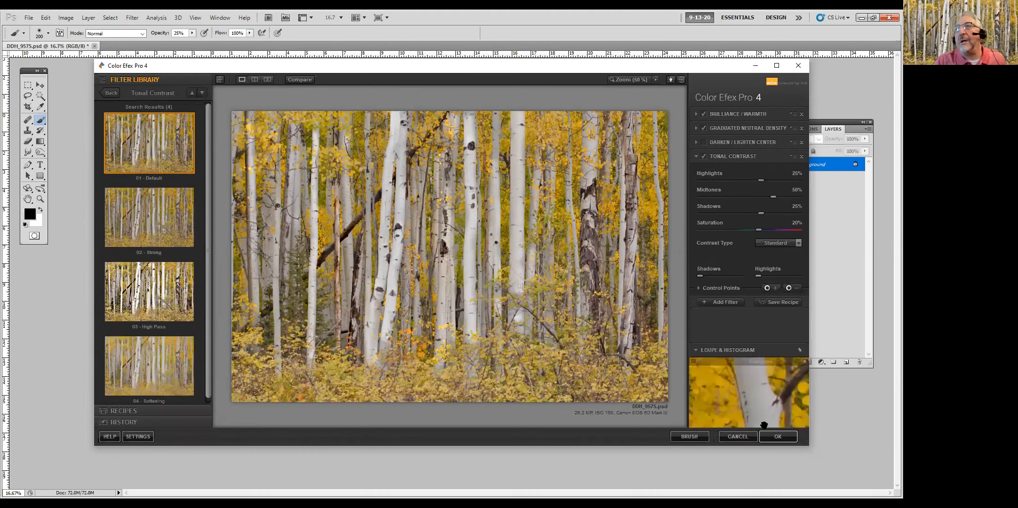
{"action": "left_click", "coordinate": [777, 437]}
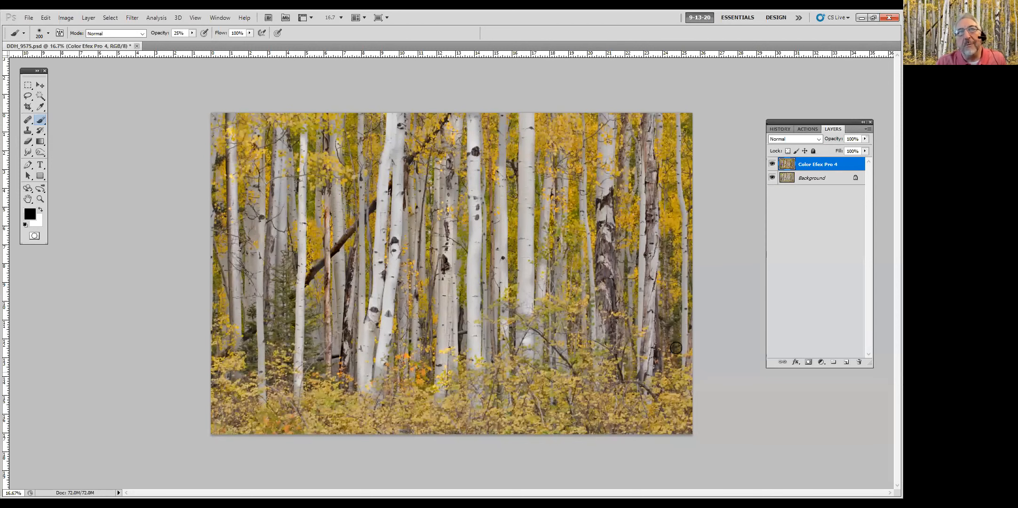
- Compare the original state of the aspen photo with its latest edited state in the history
{"action": "left_click", "coordinate": [776, 130]}
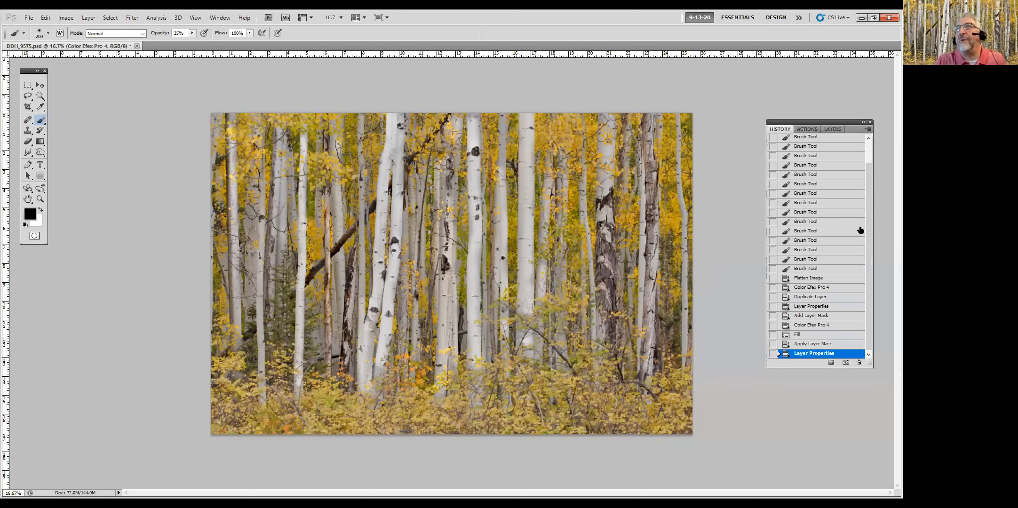
{"action": "left_click_drag", "start_coordinate": [869, 328], "coordinate": [869, 141]}
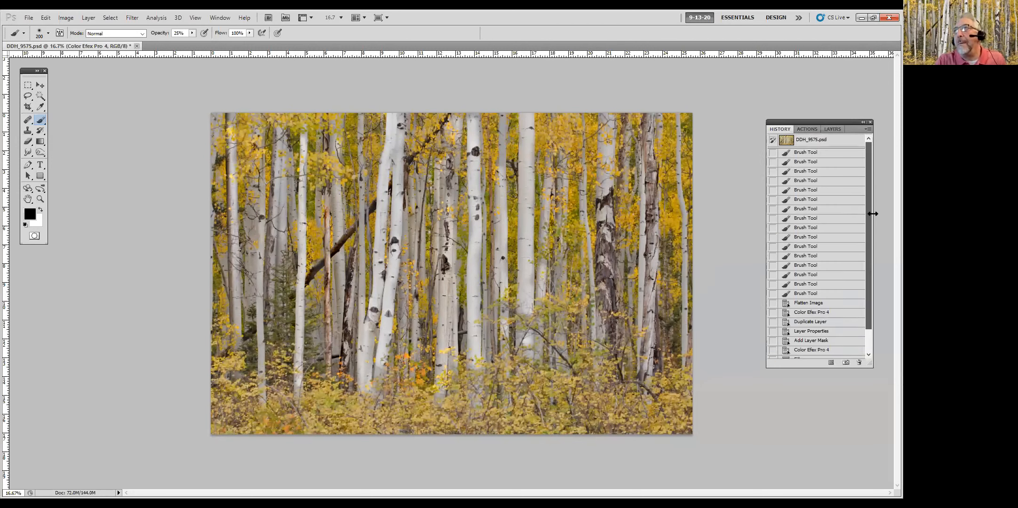
{"action": "left_click", "coordinate": [821, 140]}
{"action": "left_click_drag", "start_coordinate": [868, 193], "coordinate": [869, 214]}
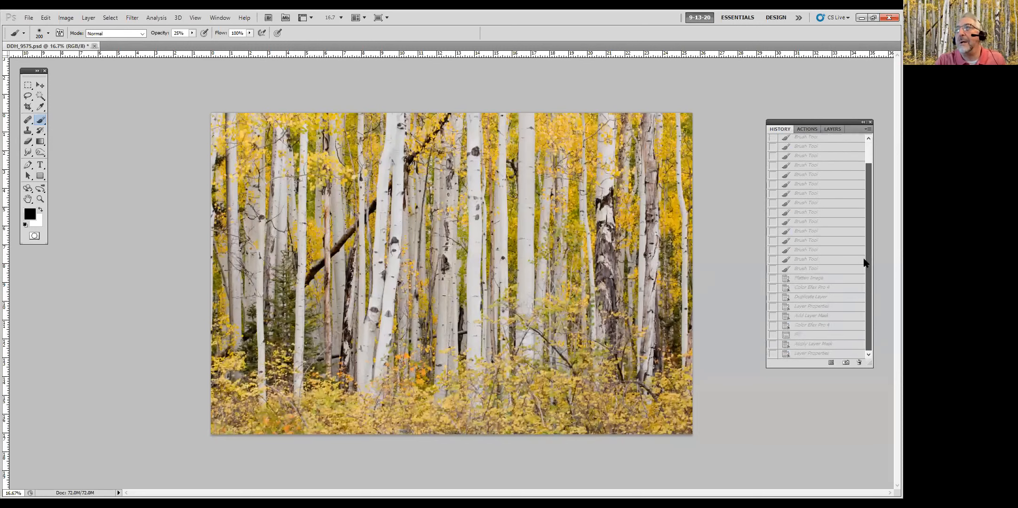
{"action": "left_click", "coordinate": [826, 354]}
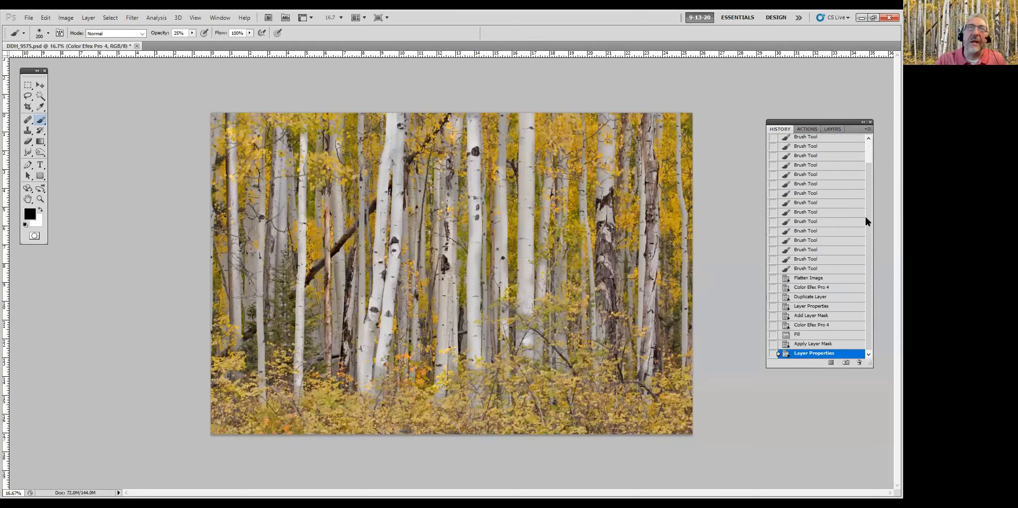
- Run the fine art matt white action on the aspen photo
{"action": "left_click", "coordinate": [809, 130]}
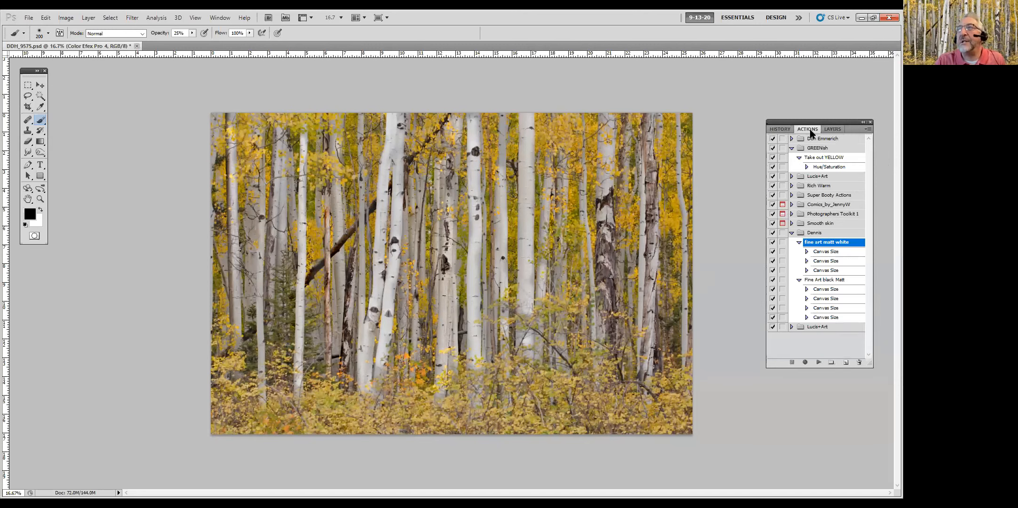
{"action": "left_click", "coordinate": [819, 363]}
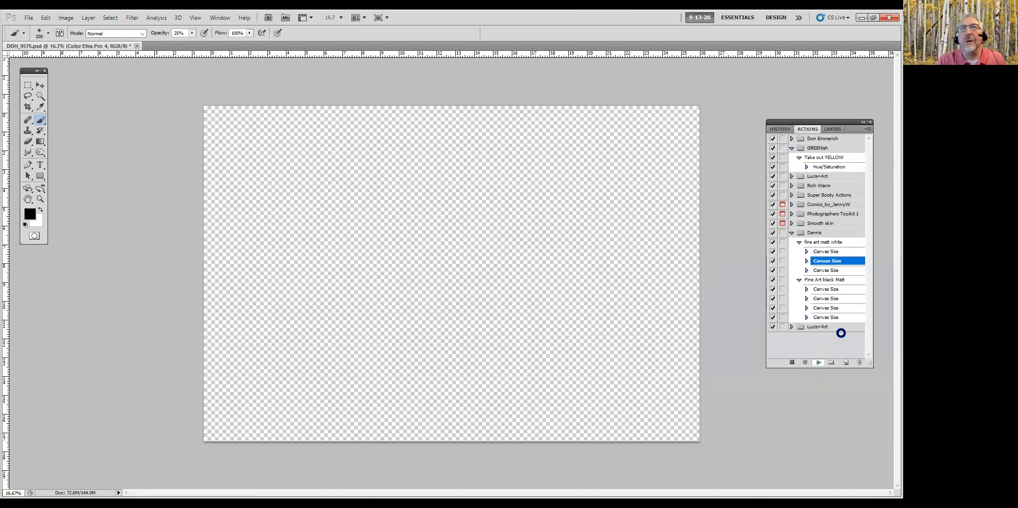
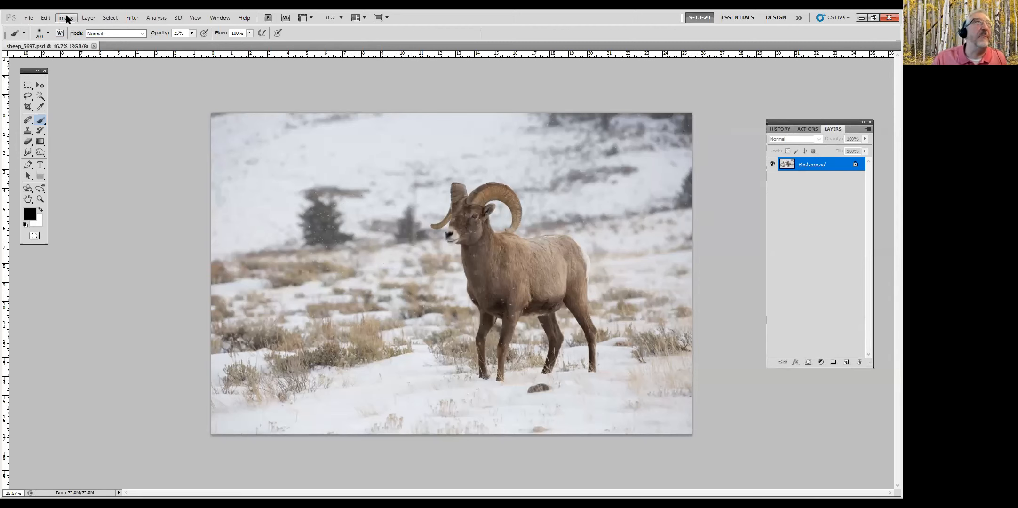
- In Viveza 2, place a control point on the sheep's body with brightness 9%, structure 38% and saturation about 36%
{"action": "left_click", "coordinate": [131, 19]}
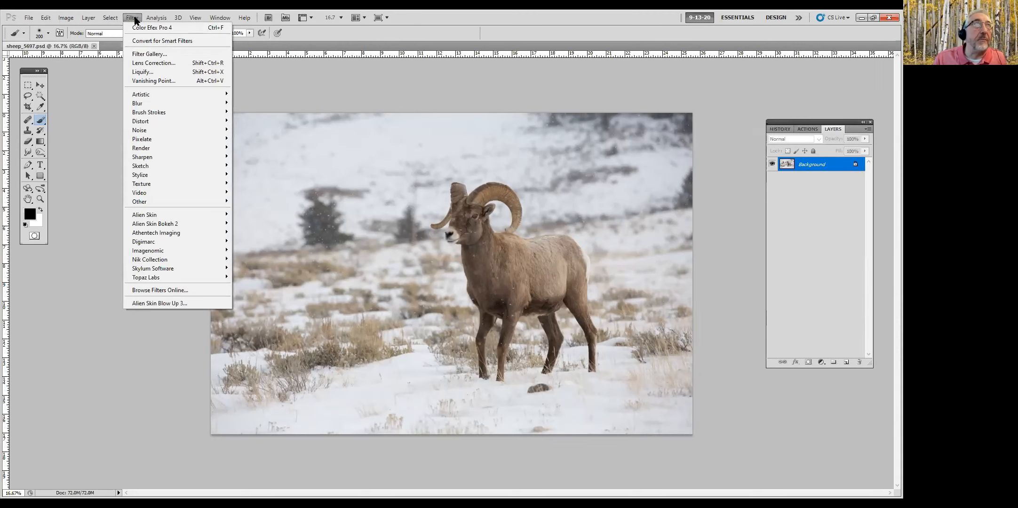
{"action": "mouse_move", "coordinate": [165, 260]}
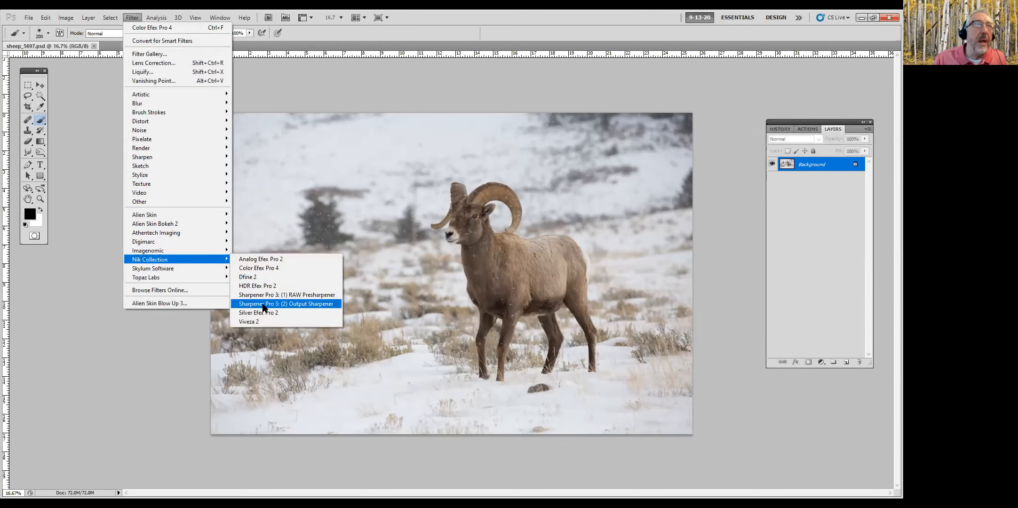
{"action": "left_click", "coordinate": [253, 322]}
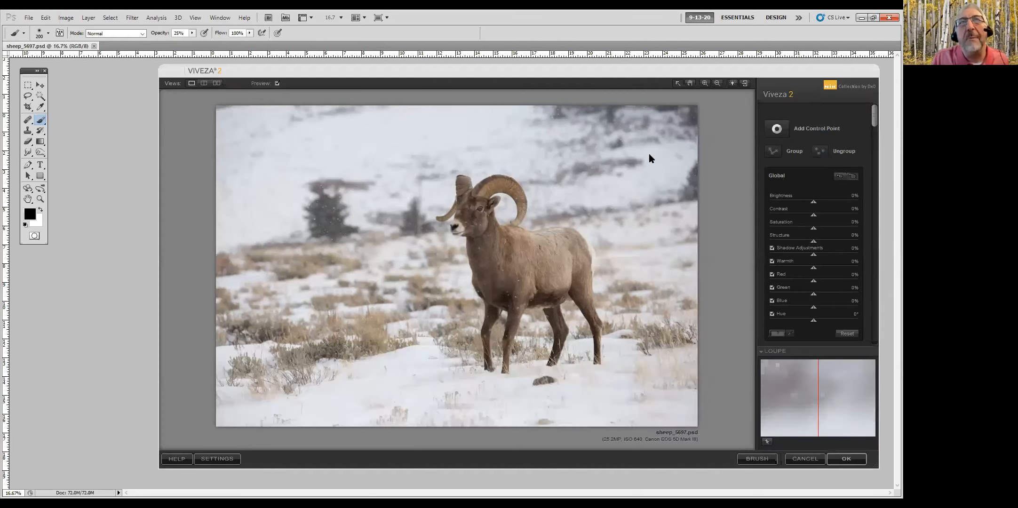
{"action": "left_click", "coordinate": [777, 128]}
{"action": "left_click", "coordinate": [493, 243]}
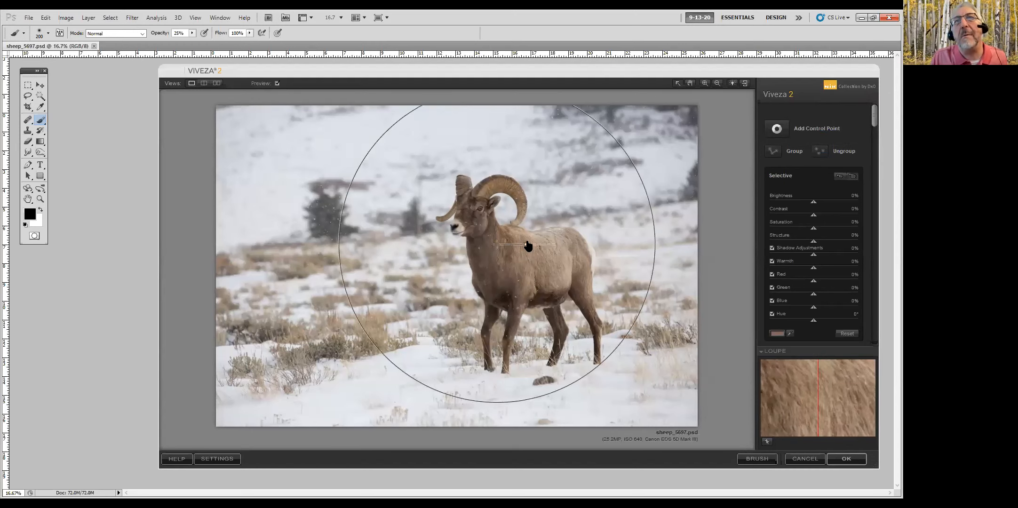
{"action": "left_click_drag", "start_coordinate": [813, 241], "coordinate": [828, 238]}
{"action": "left_click_drag", "start_coordinate": [816, 203], "coordinate": [821, 204]}
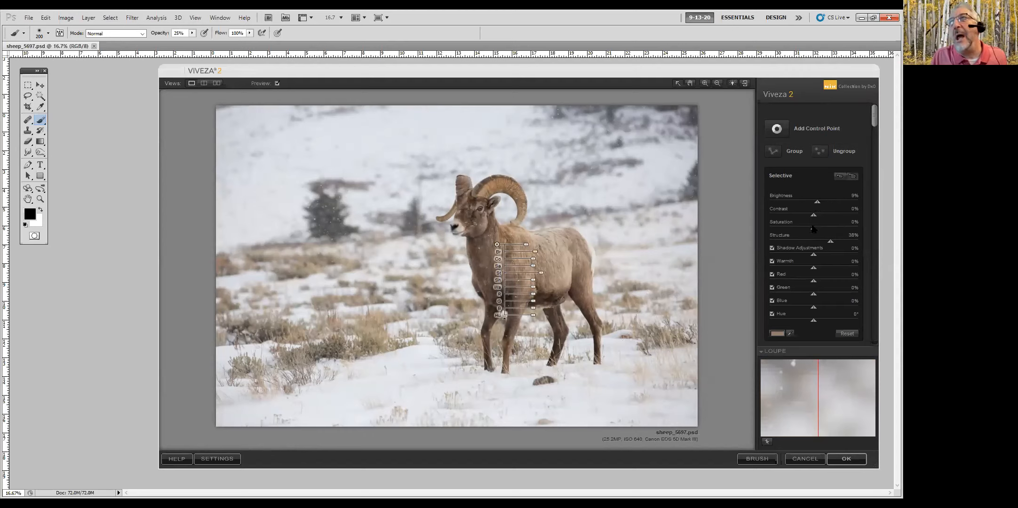
{"action": "left_click_drag", "start_coordinate": [813, 228], "coordinate": [829, 228]}
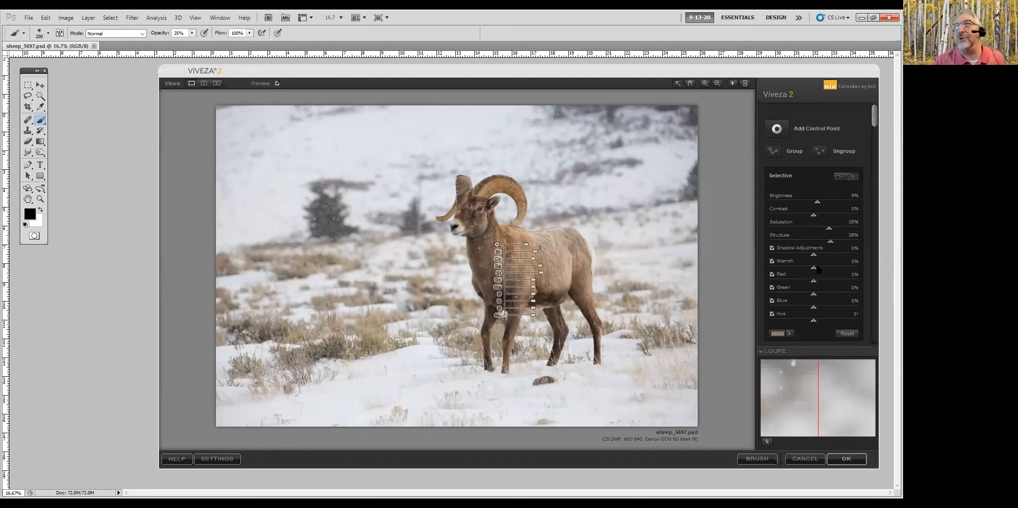
- Add an enlarged control point on the snowy hillside above the small tree with brightness 17%, and apply the Viveza 2 adjustments
{"action": "left_click", "coordinate": [777, 129]}
{"action": "left_click", "coordinate": [358, 125]}
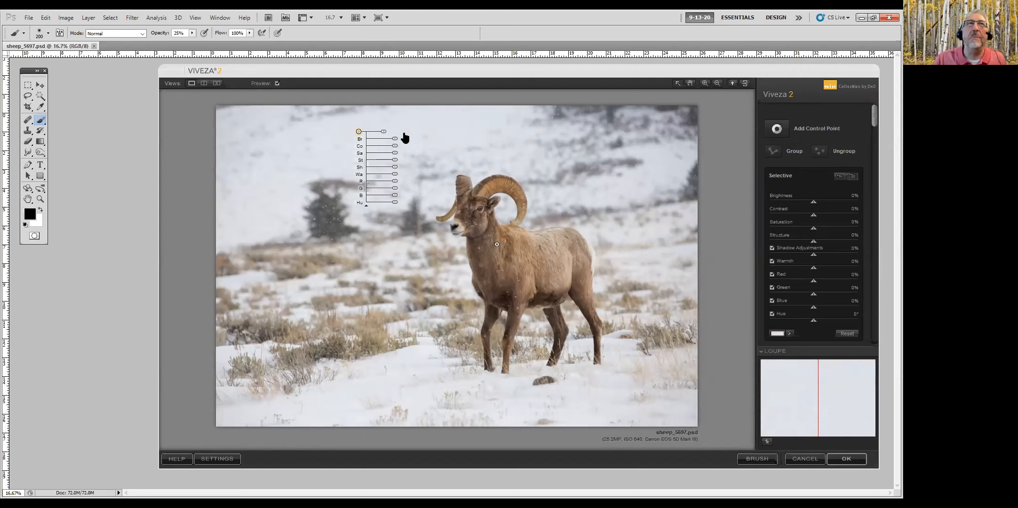
{"action": "left_click_drag", "start_coordinate": [404, 133], "coordinate": [430, 131]}
{"action": "left_click_drag", "start_coordinate": [814, 201], "coordinate": [818, 200]}
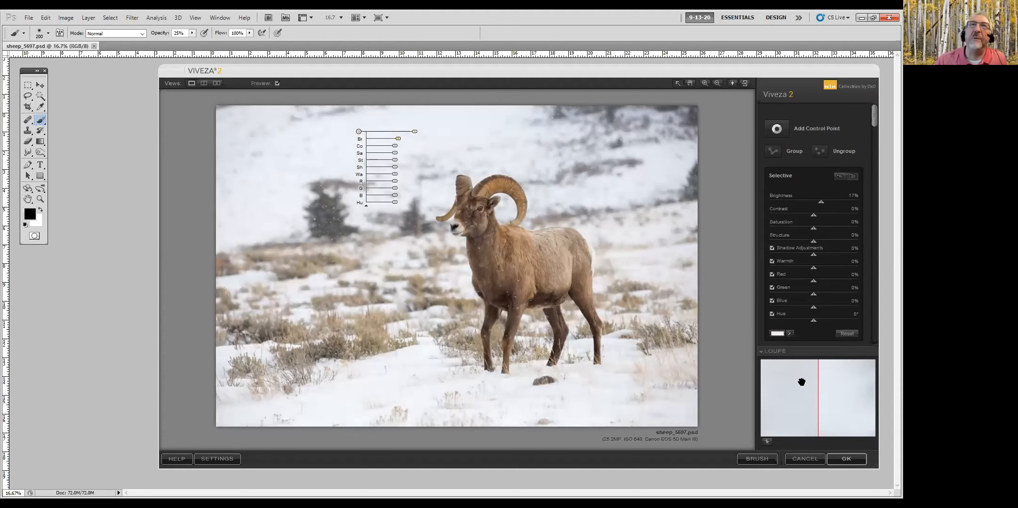
{"action": "left_click", "coordinate": [847, 459]}
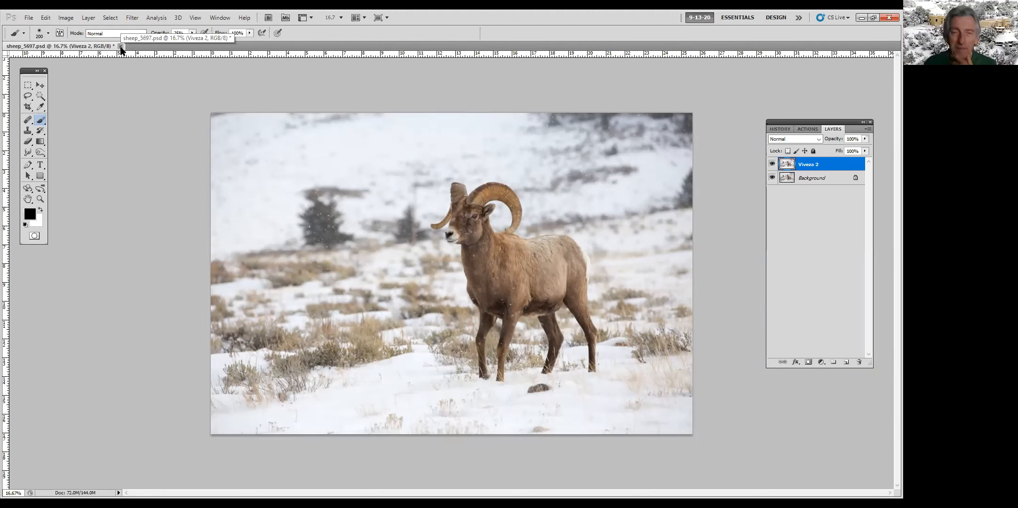
- Start Color Efex Pro 4 on the sheep photo and remove all filters left in the stack
{"action": "left_click", "coordinate": [132, 19]}
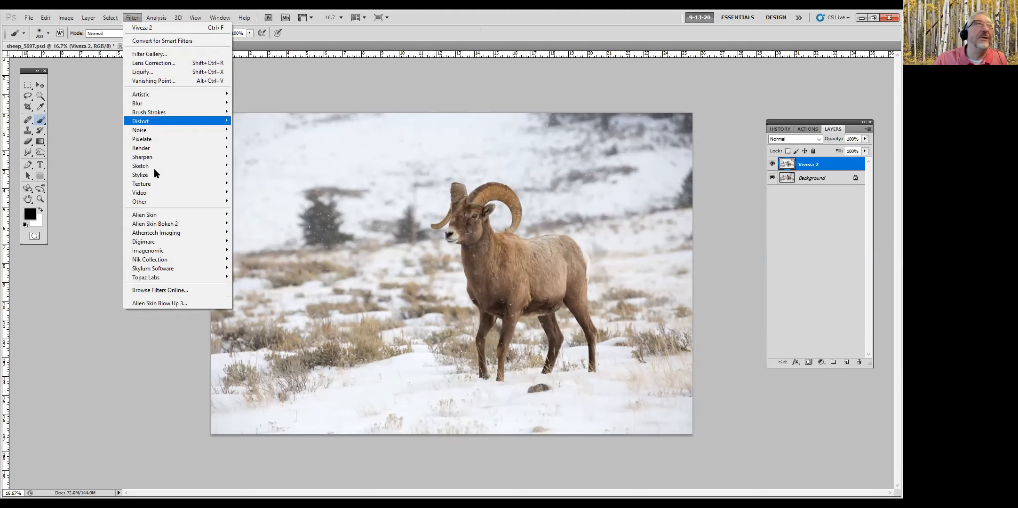
{"action": "mouse_move", "coordinate": [165, 259]}
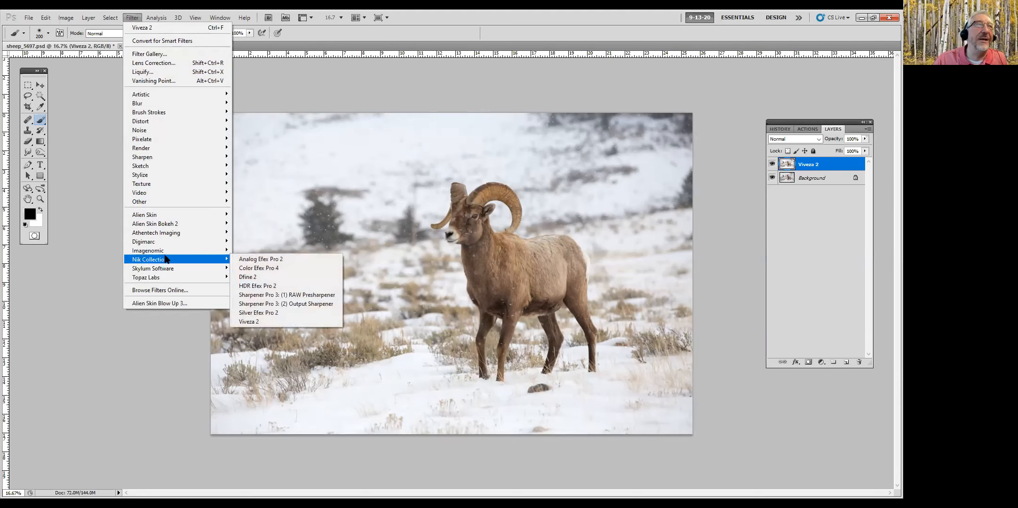
{"action": "left_click", "coordinate": [257, 268]}
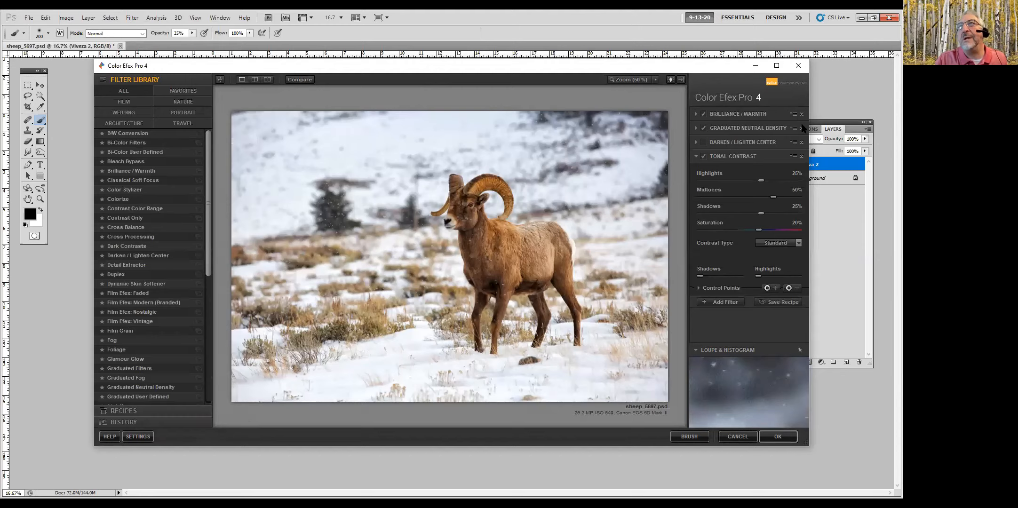
{"action": "left_click", "coordinate": [801, 128]}
{"action": "left_click", "coordinate": [802, 128]}
{"action": "left_click", "coordinate": [801, 114]}
{"action": "left_click", "coordinate": [802, 114]}
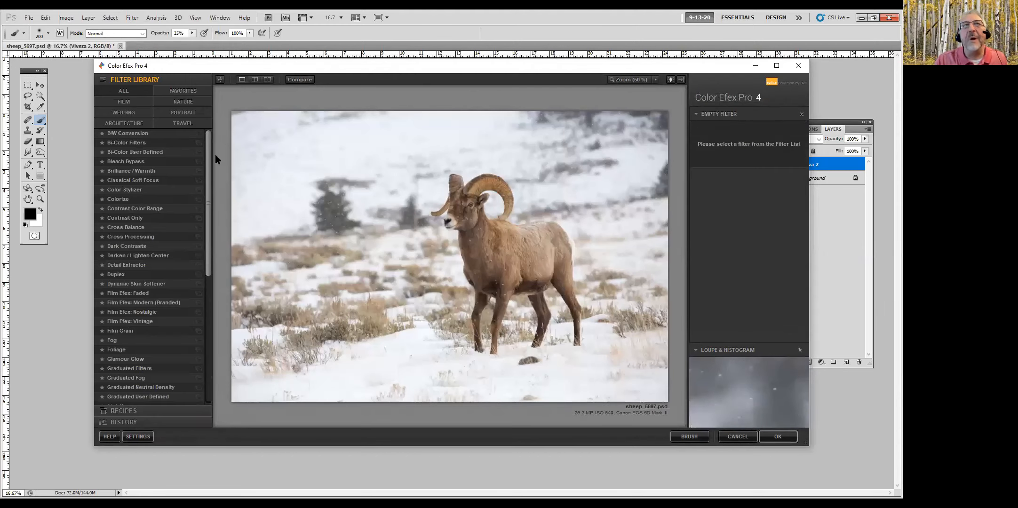
- Add the Brilliance / Warmth filter with the Neutral preset, set its saturation to 15%, and apply it to the photo
{"action": "left_click", "coordinate": [198, 170]}
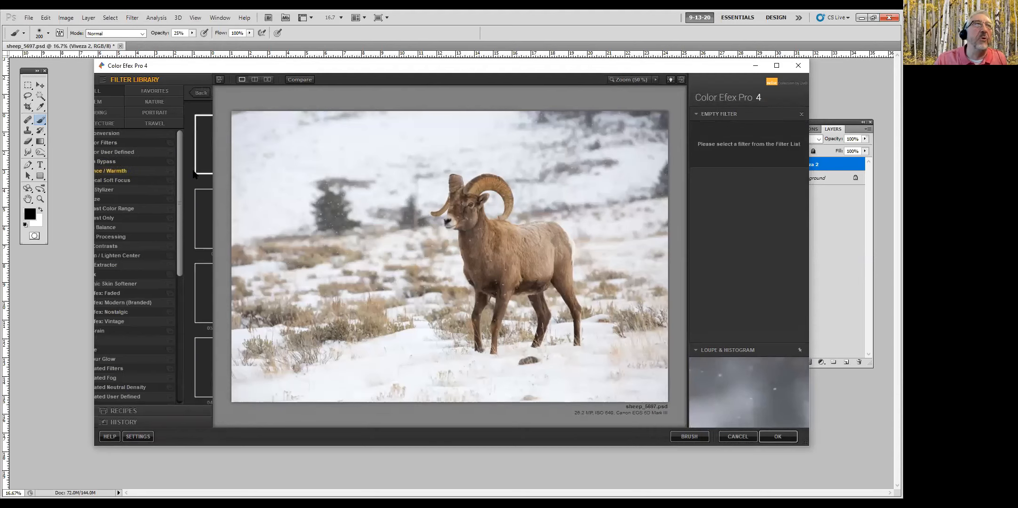
{"action": "left_click", "coordinate": [174, 152]}
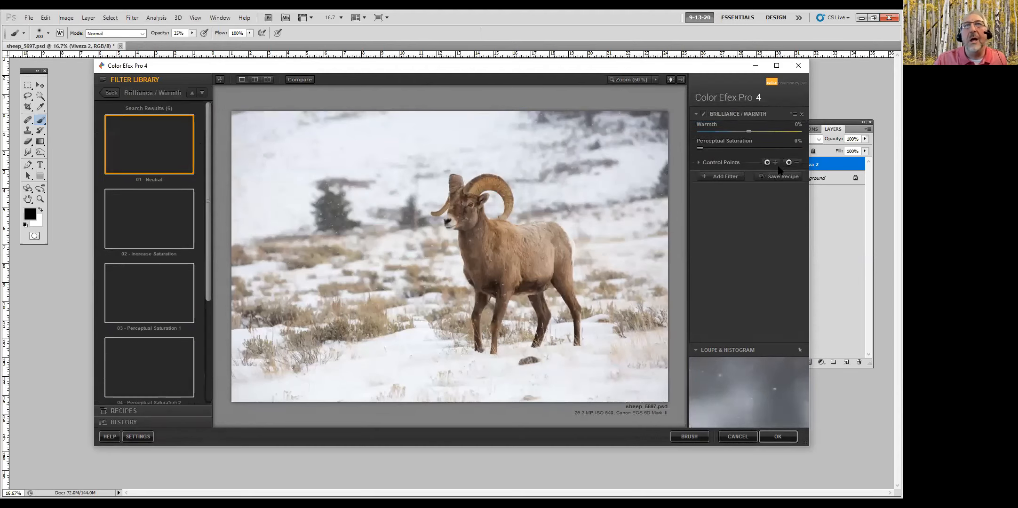
{"action": "left_click_drag", "start_coordinate": [749, 138], "coordinate": [757, 138]}
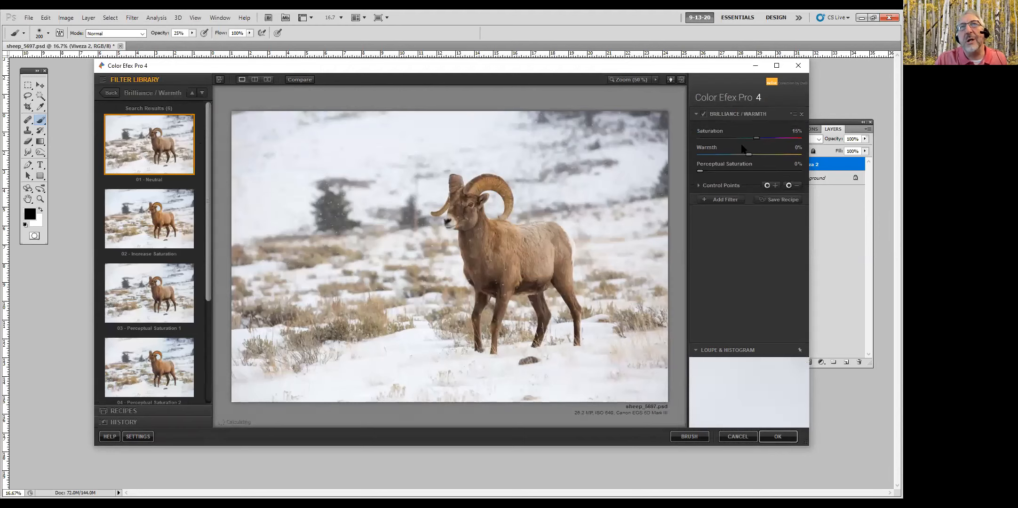
{"action": "left_click", "coordinate": [778, 437]}
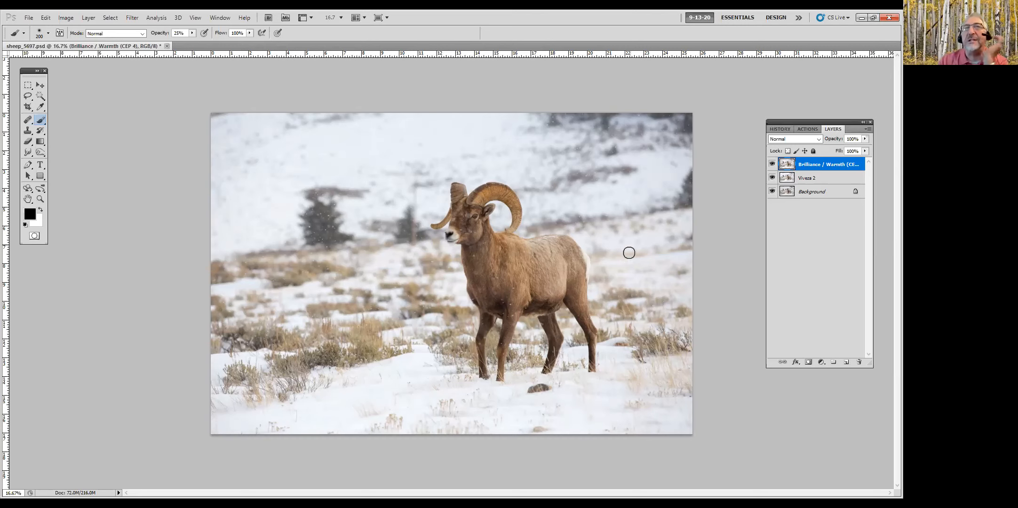
- Compare the original state of the sheep photo with its latest edited state in the history
{"action": "left_click", "coordinate": [781, 129]}
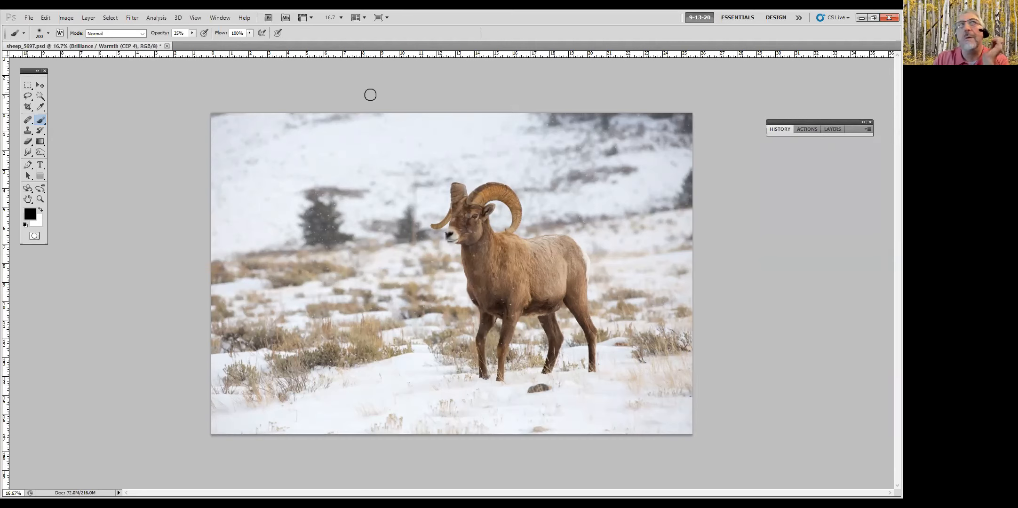
{"action": "left_click", "coordinate": [785, 129]}
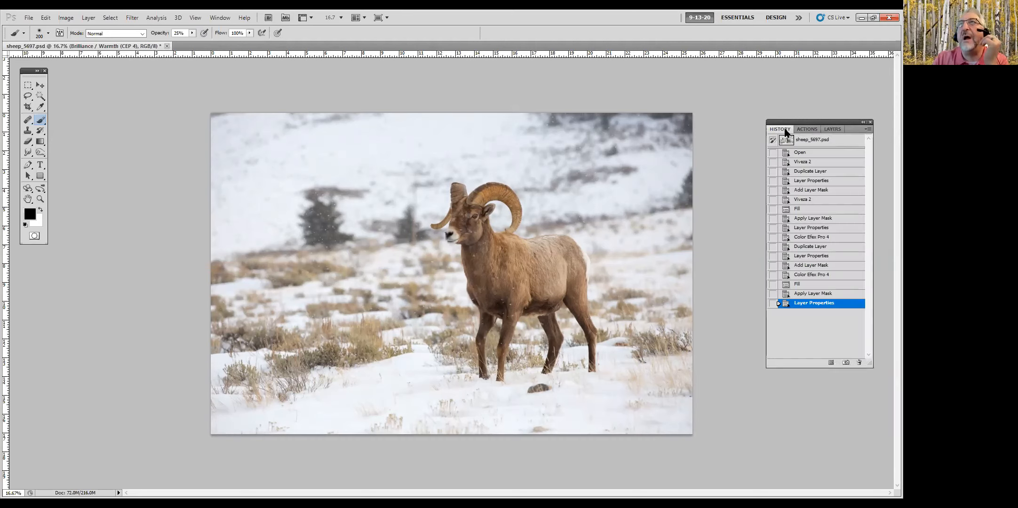
{"action": "left_click", "coordinate": [811, 140]}
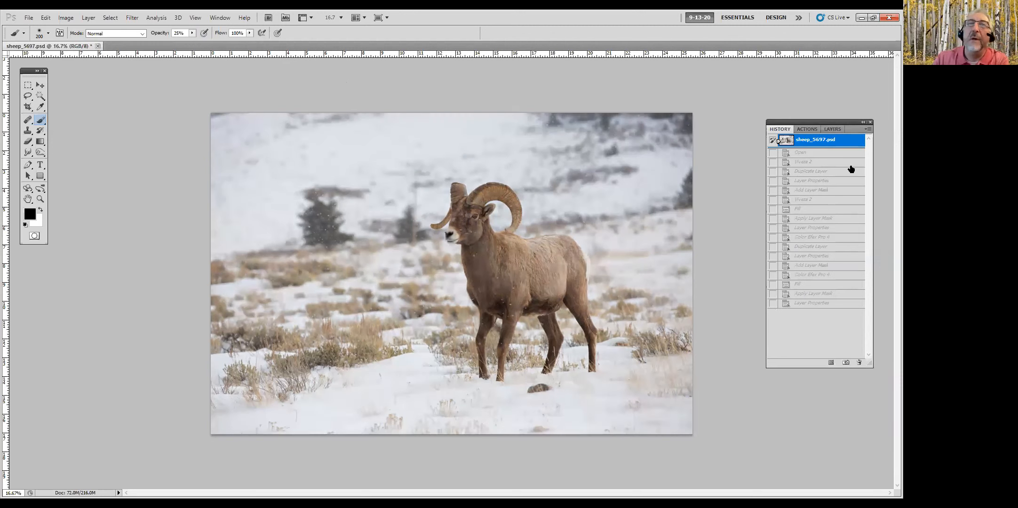
{"action": "left_click", "coordinate": [824, 304]}
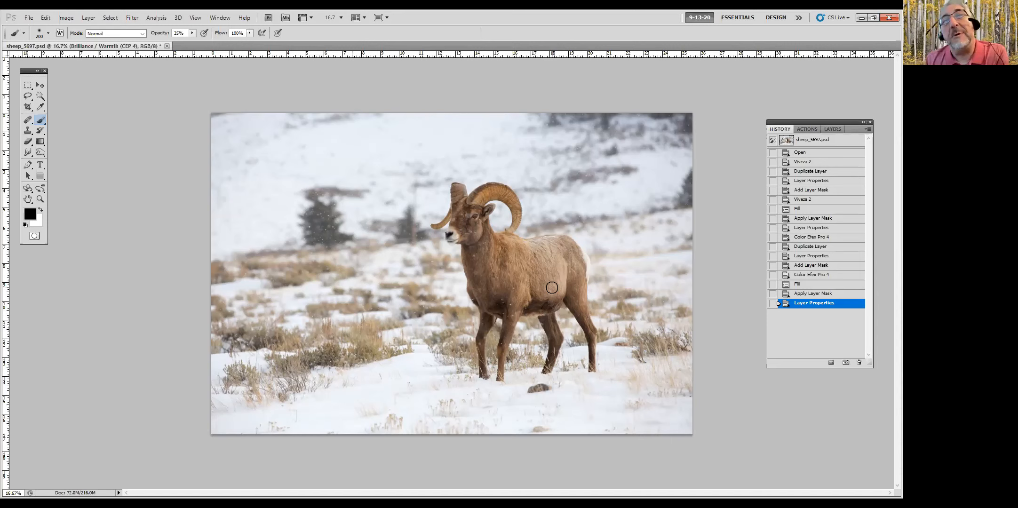
- Try the Flat and Detailed and Default presets of Color Efex Pro 4's Detail Extractor on the sheep photo, and discard the filter
{"action": "left_click", "coordinate": [132, 18]}
{"action": "mouse_move", "coordinate": [162, 263]}
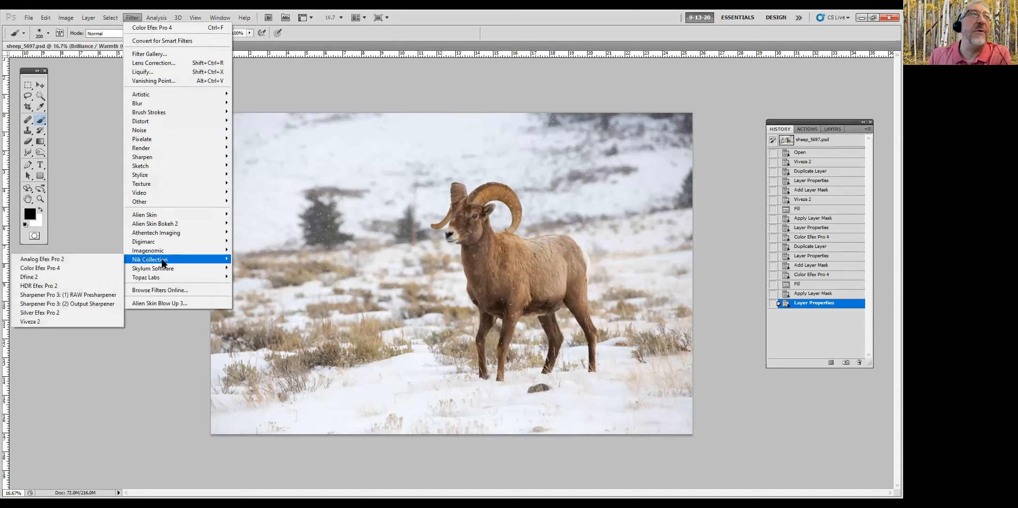
{"action": "left_click", "coordinate": [50, 269]}
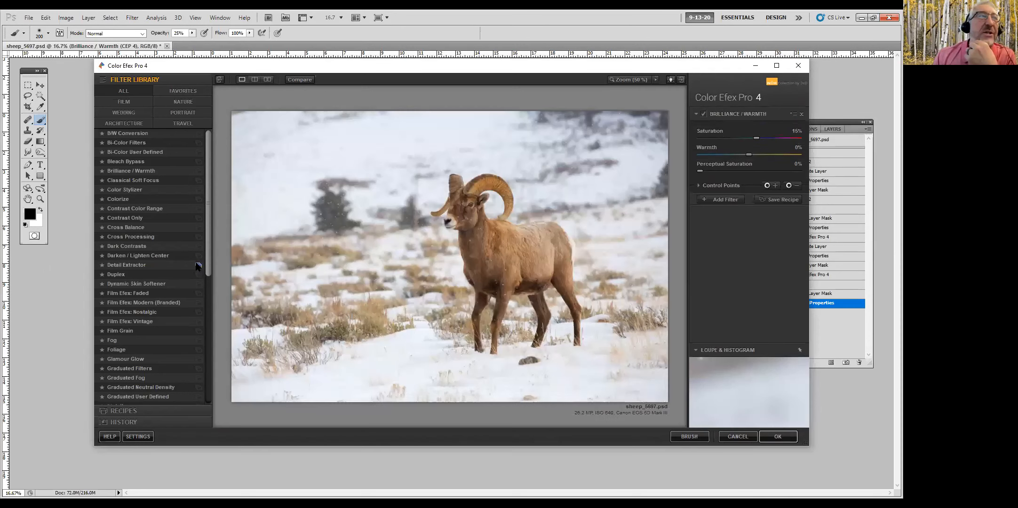
{"action": "left_click", "coordinate": [199, 266]}
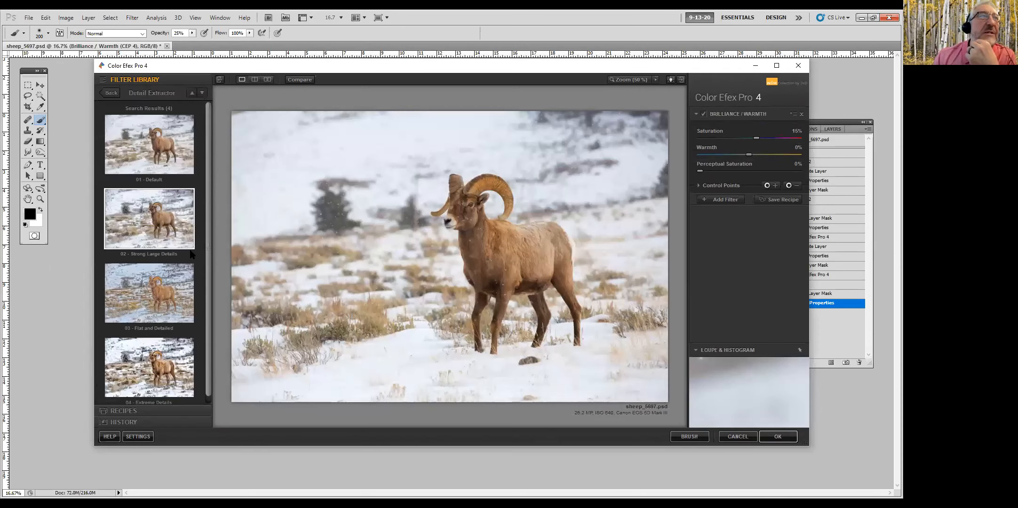
{"action": "left_click", "coordinate": [174, 279]}
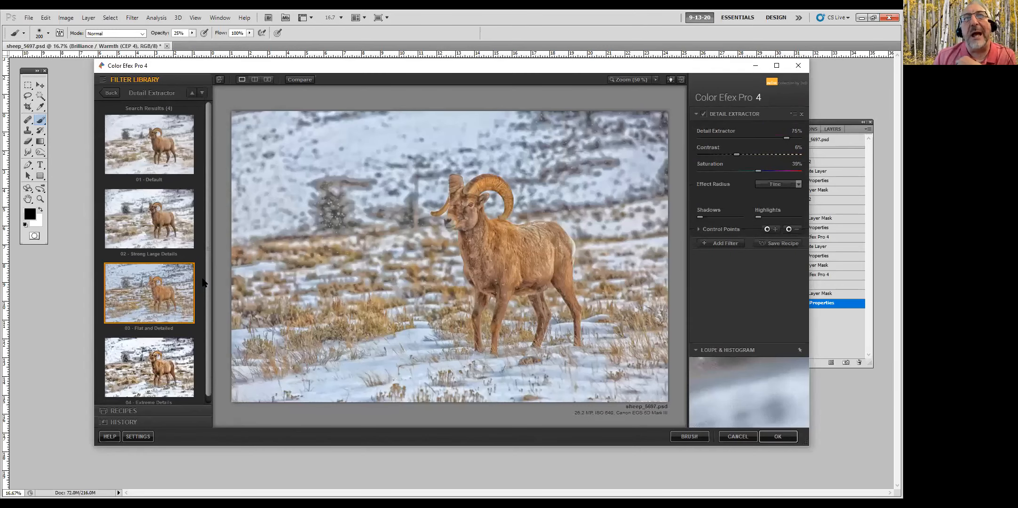
{"action": "left_click", "coordinate": [182, 139]}
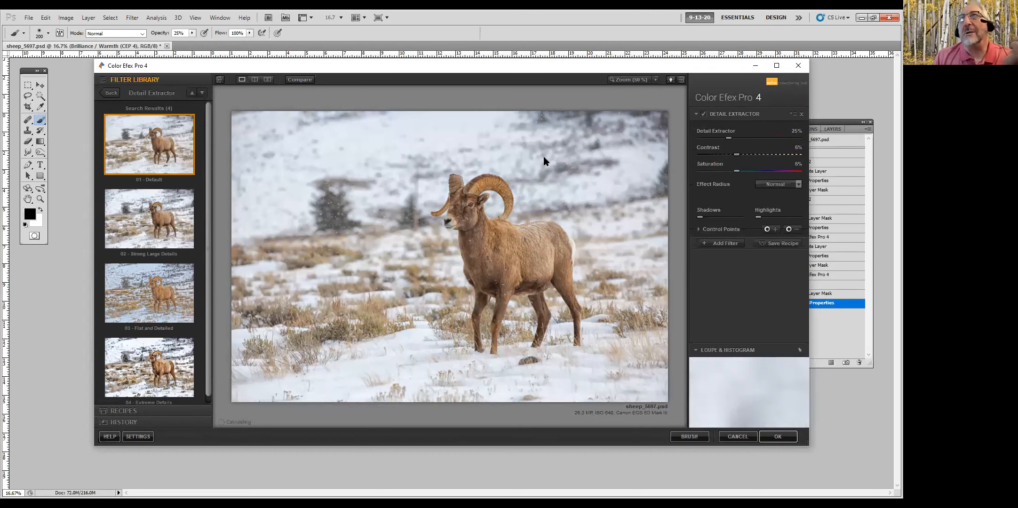
{"action": "left_click", "coordinate": [171, 295]}
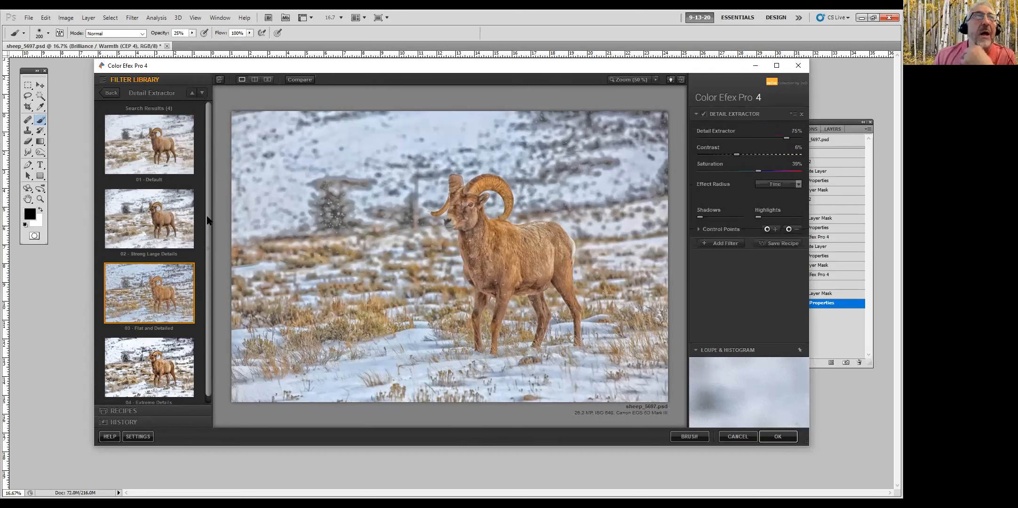
{"action": "left_click", "coordinate": [176, 127]}
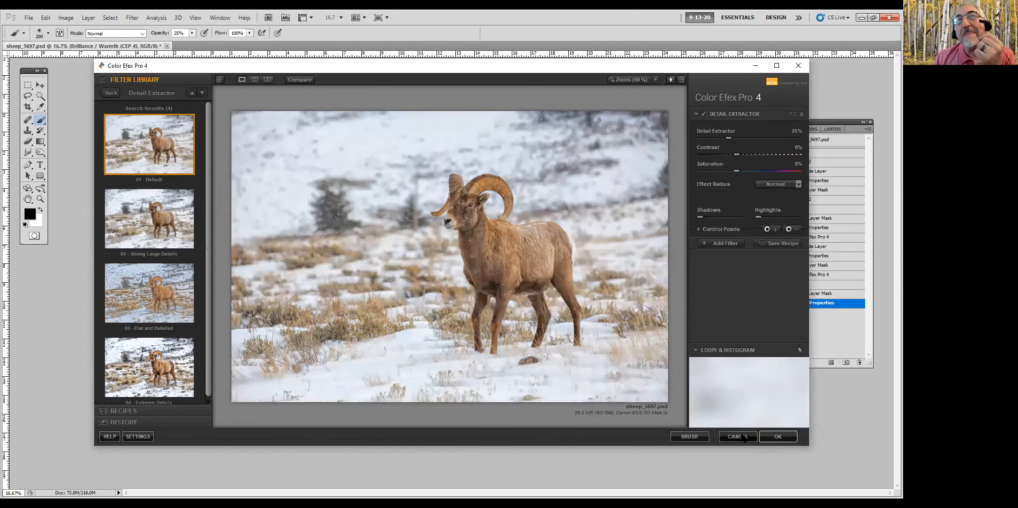
{"action": "left_click", "coordinate": [739, 436]}
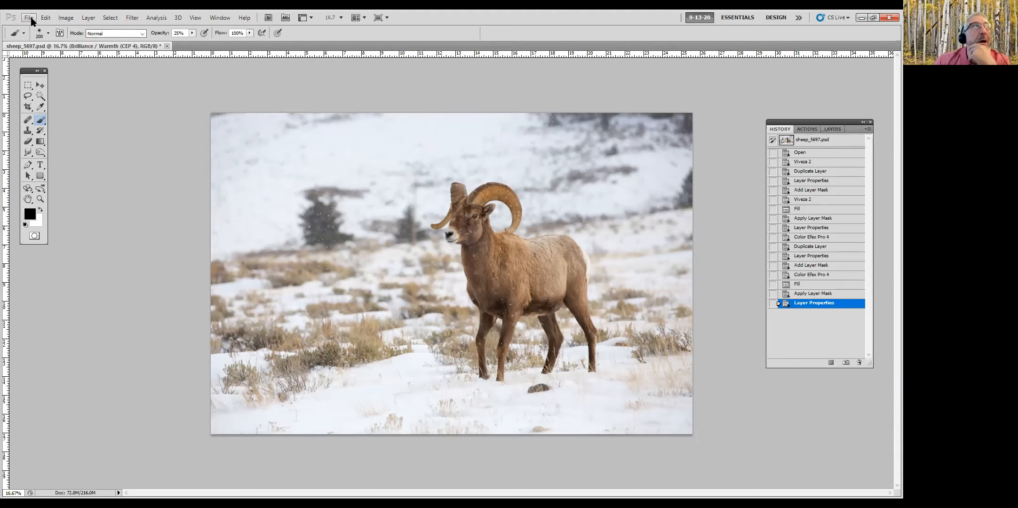
- Close the sheep photo without saving the changes and bring up the dialog for opening another file
{"action": "left_click", "coordinate": [167, 46]}
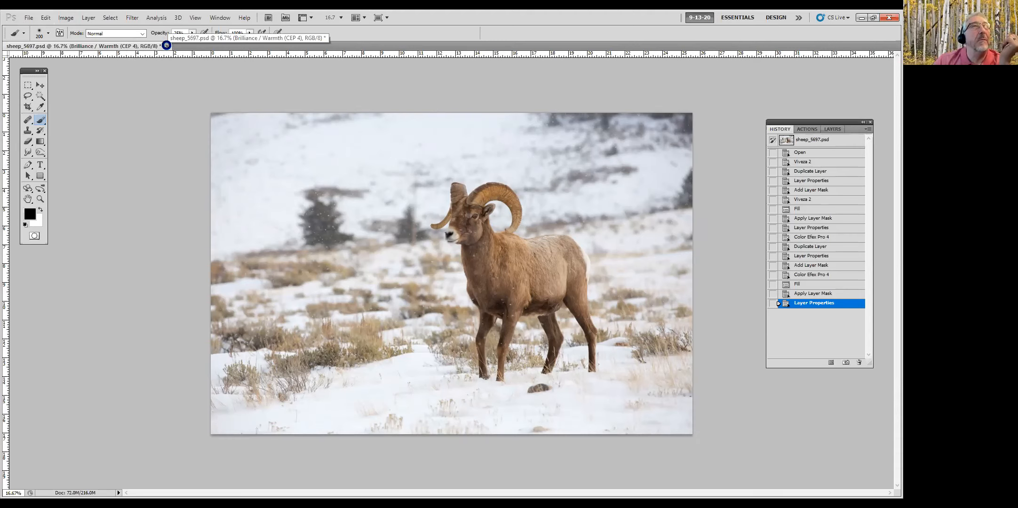
{"action": "key", "text": "n"}
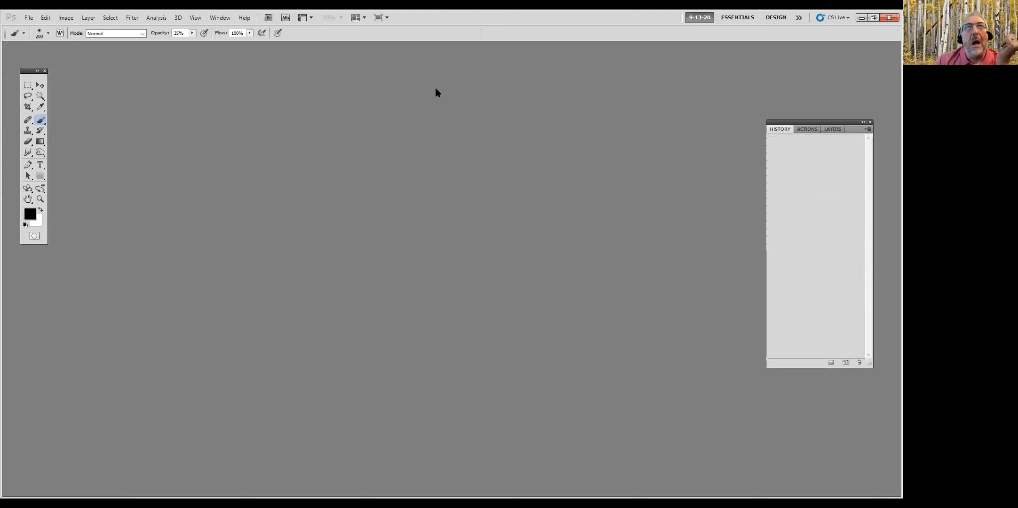
{"action": "left_click", "coordinate": [29, 21]}
{"action": "left_click", "coordinate": [40, 37]}
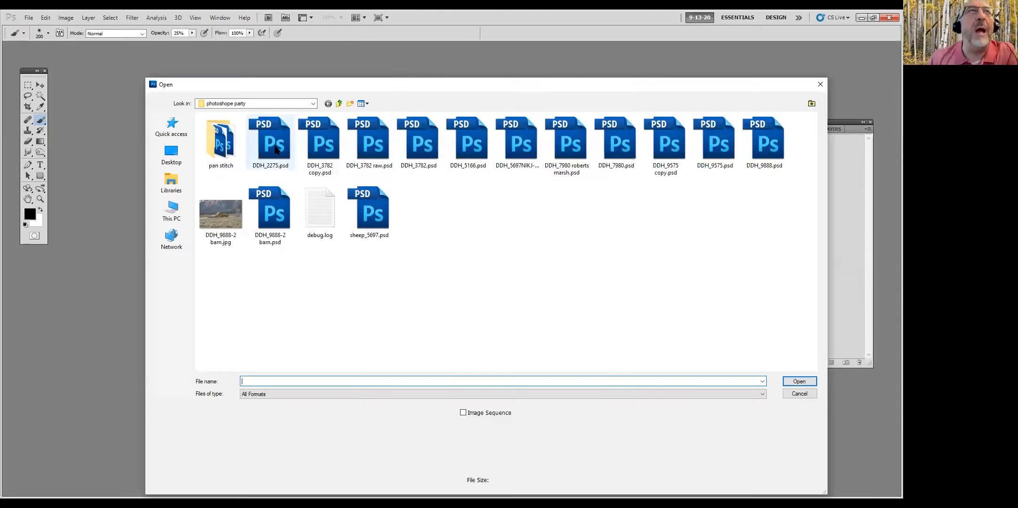
- Preview several of the PSD files in the photoshope party folder and open DDH_2275.psd
{"action": "left_click", "coordinate": [283, 149]}
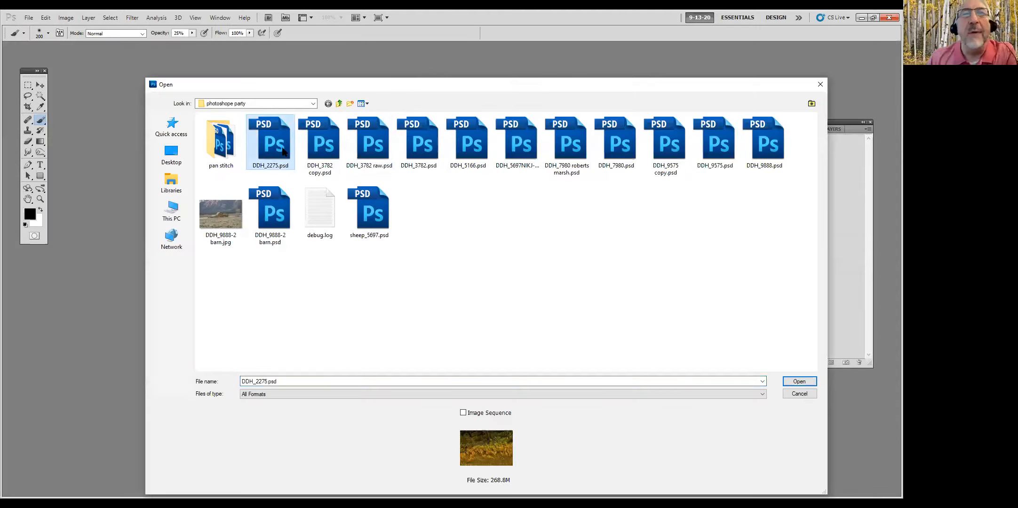
{"action": "left_click", "coordinate": [321, 146]}
{"action": "left_click", "coordinate": [373, 143]}
{"action": "left_click", "coordinate": [421, 142]}
{"action": "left_click", "coordinate": [527, 141]}
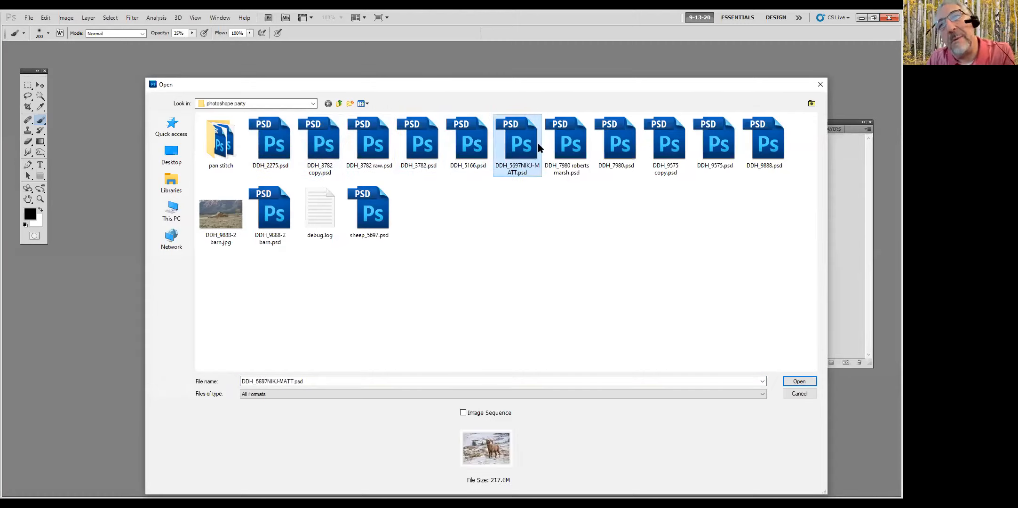
{"action": "left_click", "coordinate": [575, 137]}
{"action": "left_click", "coordinate": [658, 140]}
{"action": "left_click", "coordinate": [711, 144]}
{"action": "left_click", "coordinate": [289, 142]}
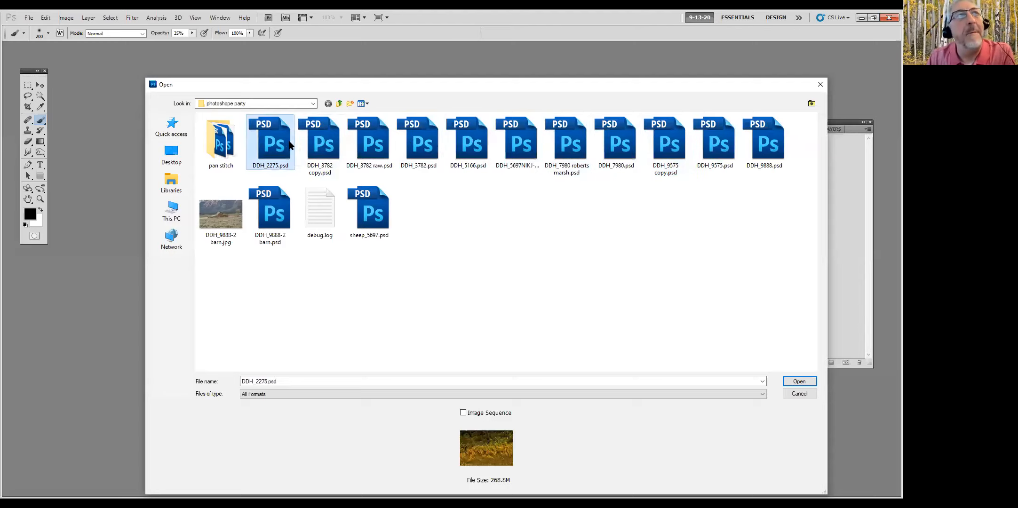
{"action": "left_click", "coordinate": [799, 381]}
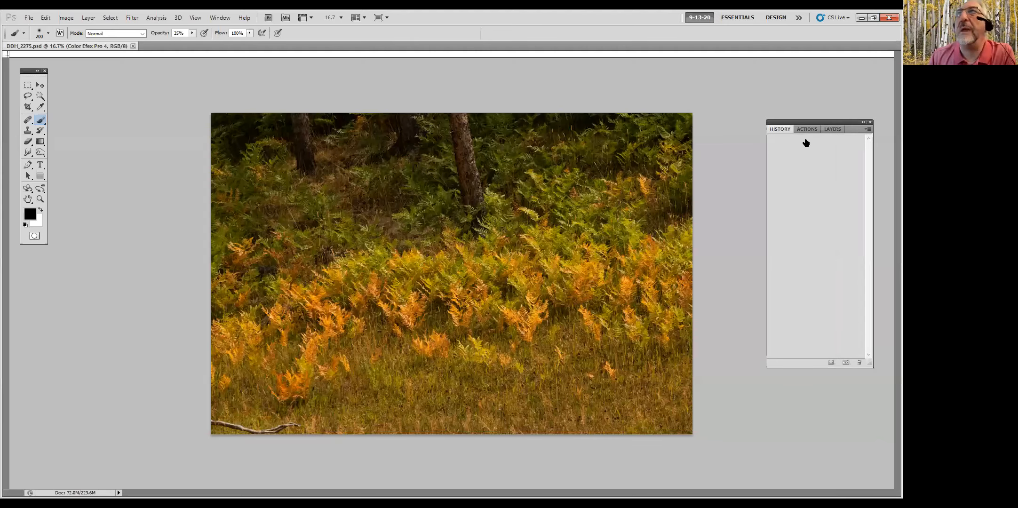
- Delete both Color Efex Pro 4 layers from the fern photo, keeping only the Background layer
{"action": "left_click", "coordinate": [833, 129]}
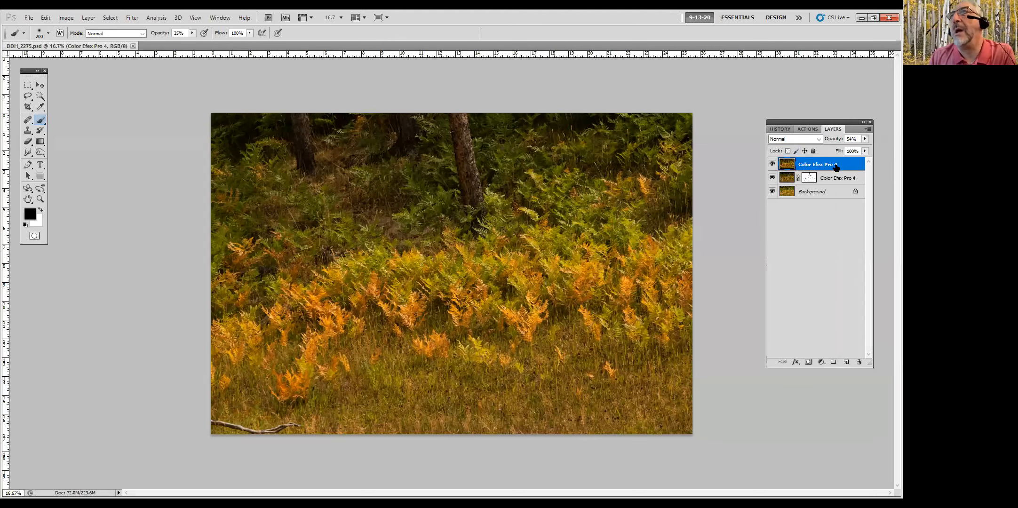
{"action": "left_click", "coordinate": [847, 176]}
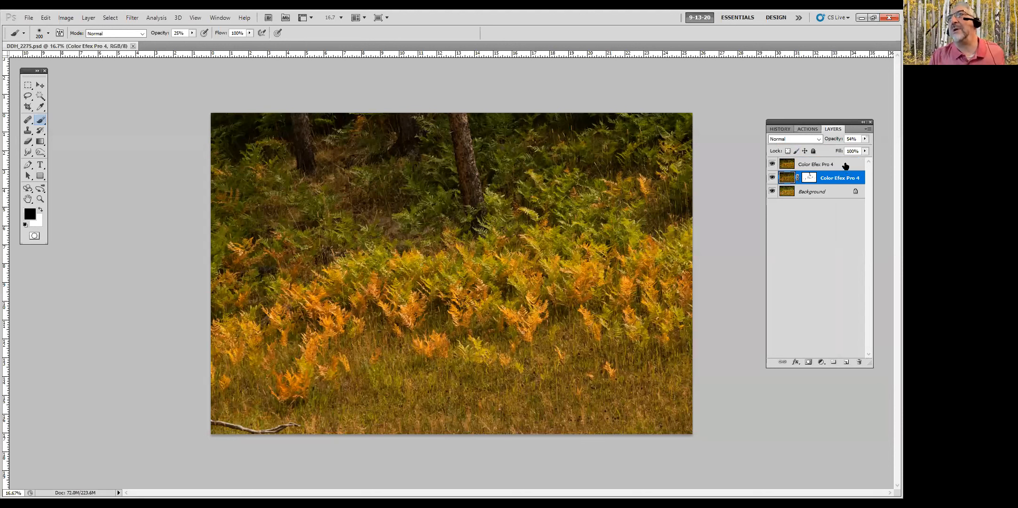
{"action": "left_click", "coordinate": [845, 165]}
{"action": "left_click", "coordinate": [842, 177], "text": "shift"}
{"action": "left_click_drag", "start_coordinate": [841, 172], "coordinate": [864, 359]}
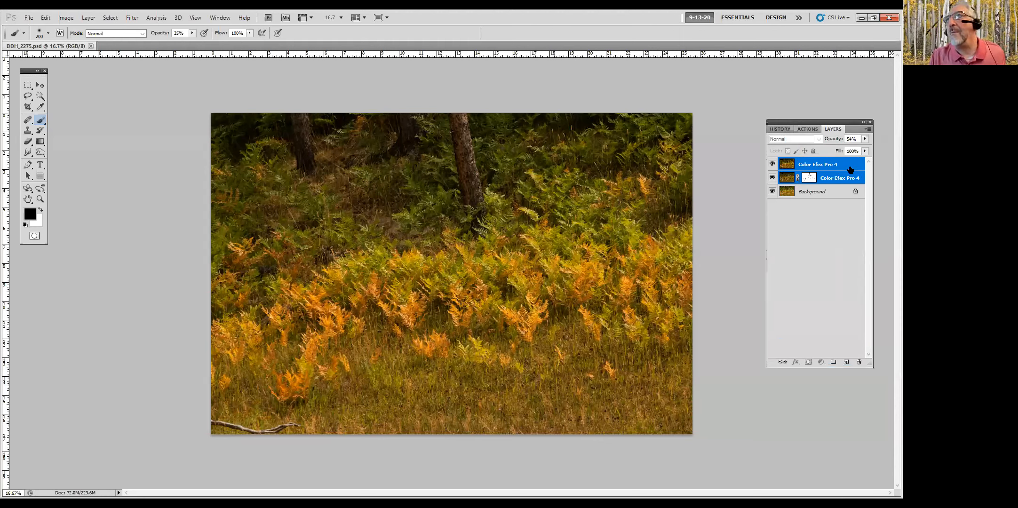
{"action": "left_click_drag", "start_coordinate": [851, 166], "coordinate": [860, 362]}
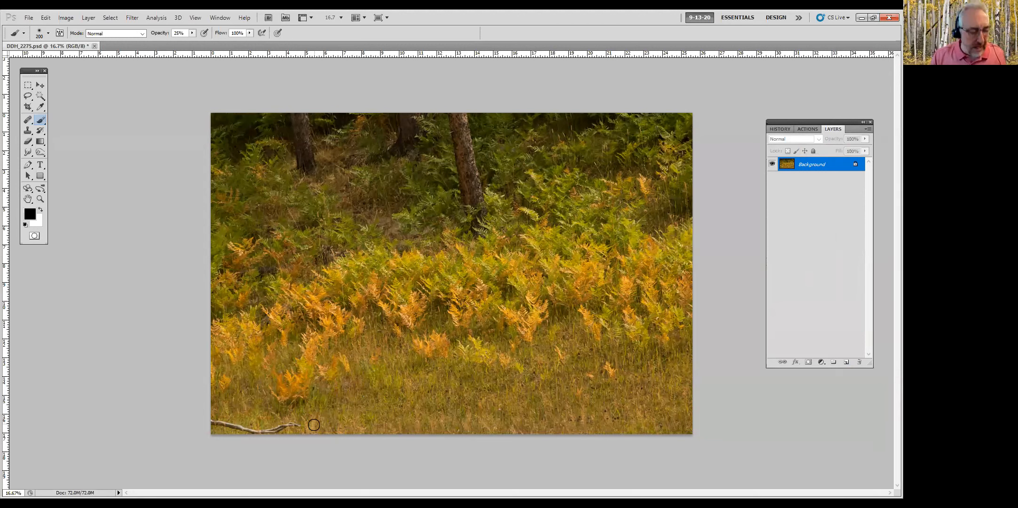
- Clone grass over the fallen branch in the lower-left corner of the photo with the Clone Stamp tool
{"action": "key", "text": "s"}
{"action": "left_click_drag", "start_coordinate": [330, 417], "coordinate": [227, 424]}
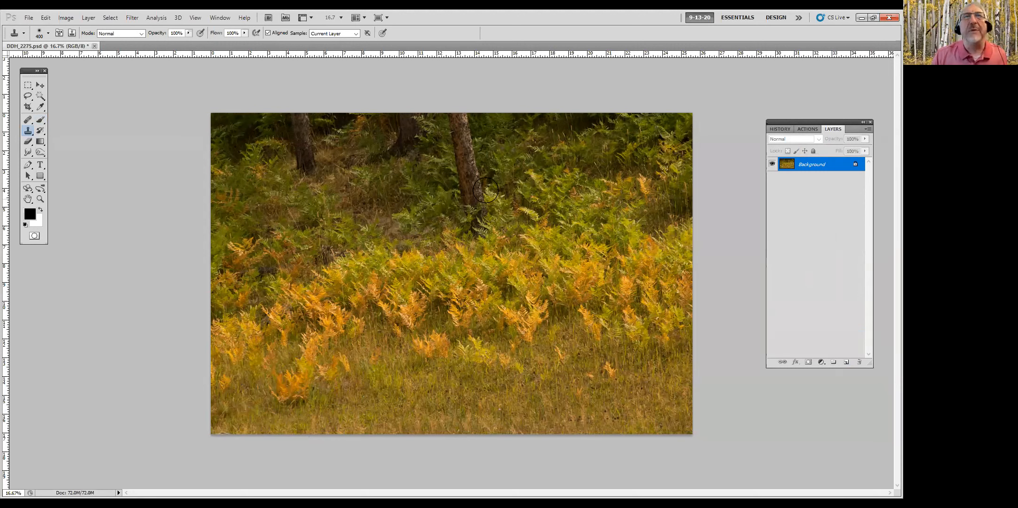
- Duplicate the Background layer and fill the copy with 50% Gray in Normal mode at 100% opacity
{"action": "left_click_drag", "start_coordinate": [842, 177], "coordinate": [847, 362]}
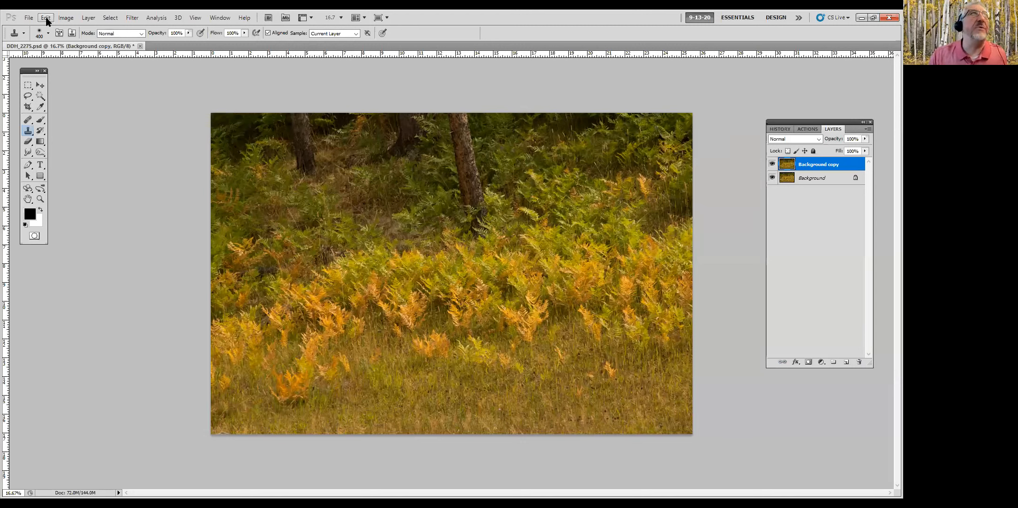
{"action": "left_click", "coordinate": [29, 18]}
{"action": "mouse_move", "coordinate": [49, 18]}
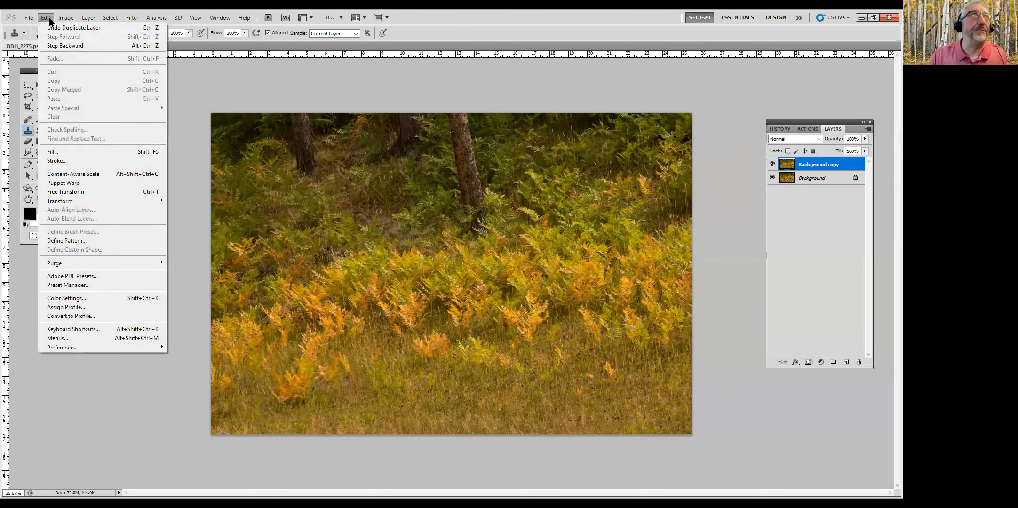
{"action": "left_click", "coordinate": [75, 155]}
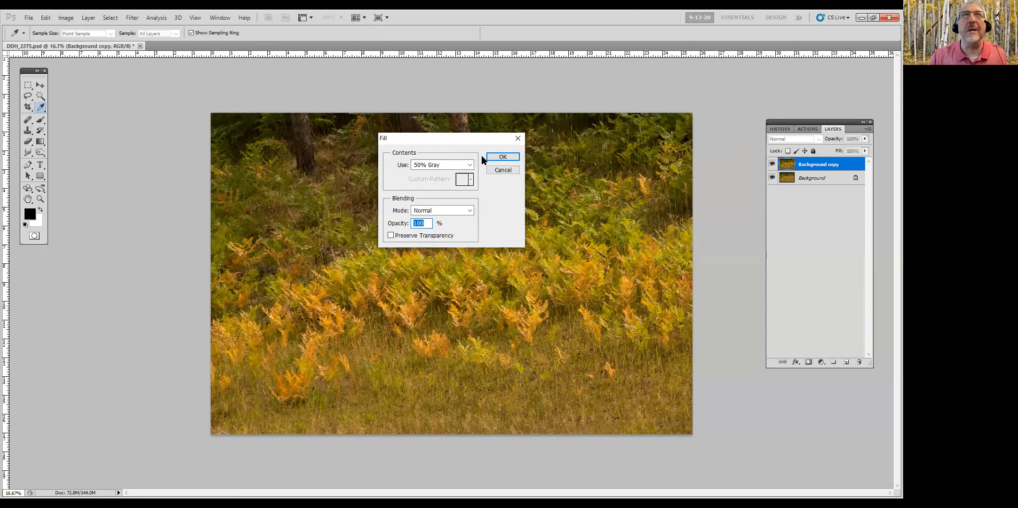
{"action": "key", "text": "Return"}
{"action": "key", "text": "s"}
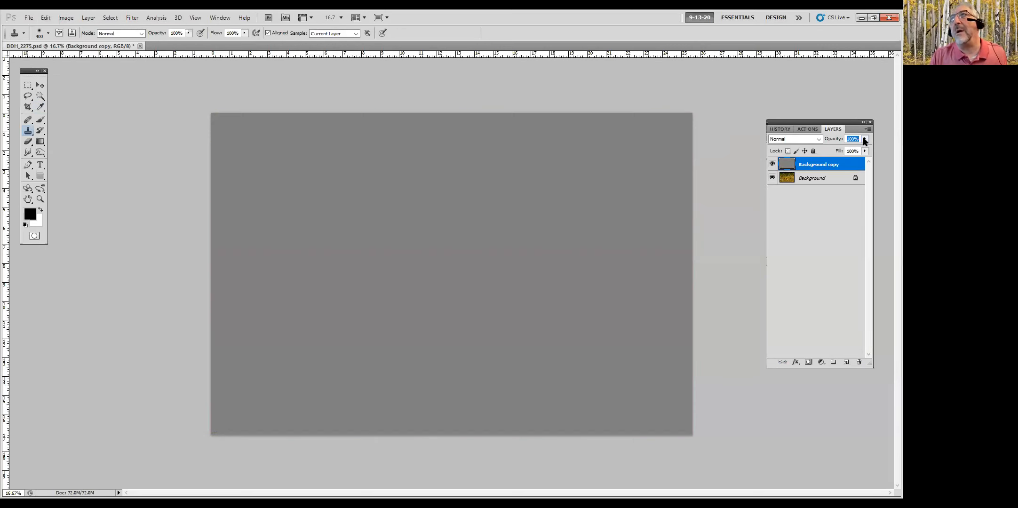
- Lower the gray layer's opacity to 41% and add a white layer mask to it
{"action": "left_click_drag", "start_coordinate": [865, 139], "coordinate": [837, 149]}
{"action": "left_click", "coordinate": [820, 167]}
{"action": "left_click", "coordinate": [809, 362]}
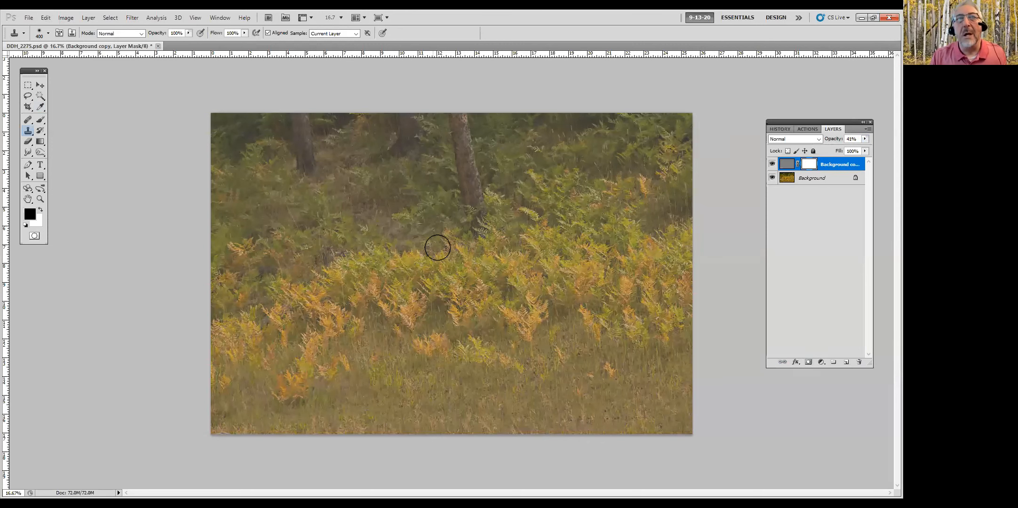
{"action": "left_click", "coordinate": [433, 194]}
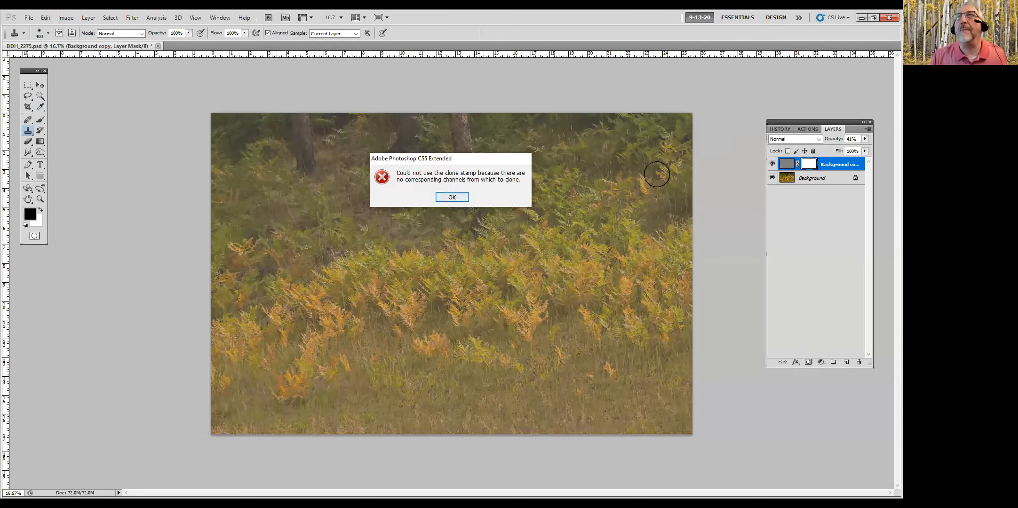
{"action": "key", "text": "Return"}
{"action": "left_click", "coordinate": [483, 253]}
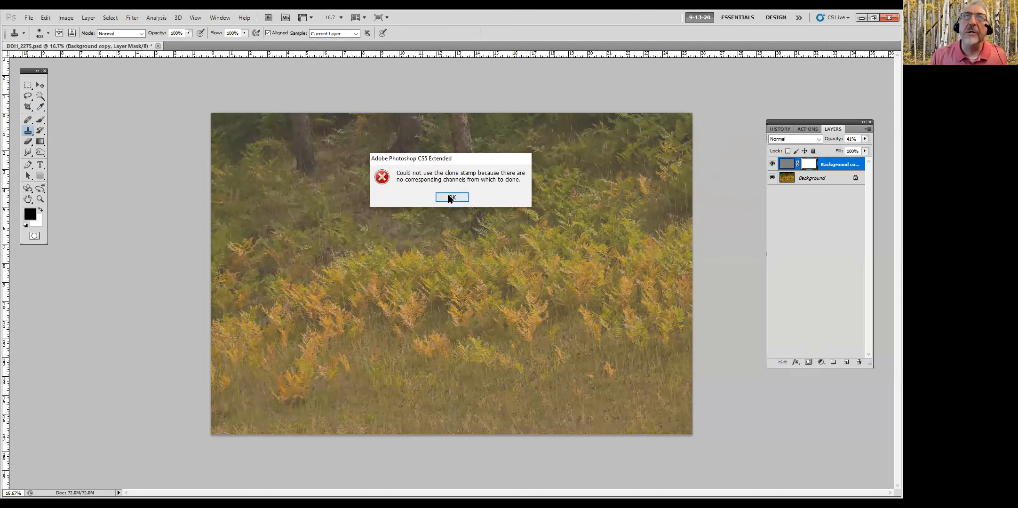
{"action": "left_click", "coordinate": [451, 198]}
- Switch to the Brush tool at 100% opacity and set the gray layer's opacity to 17%
{"action": "key", "text": "b"}
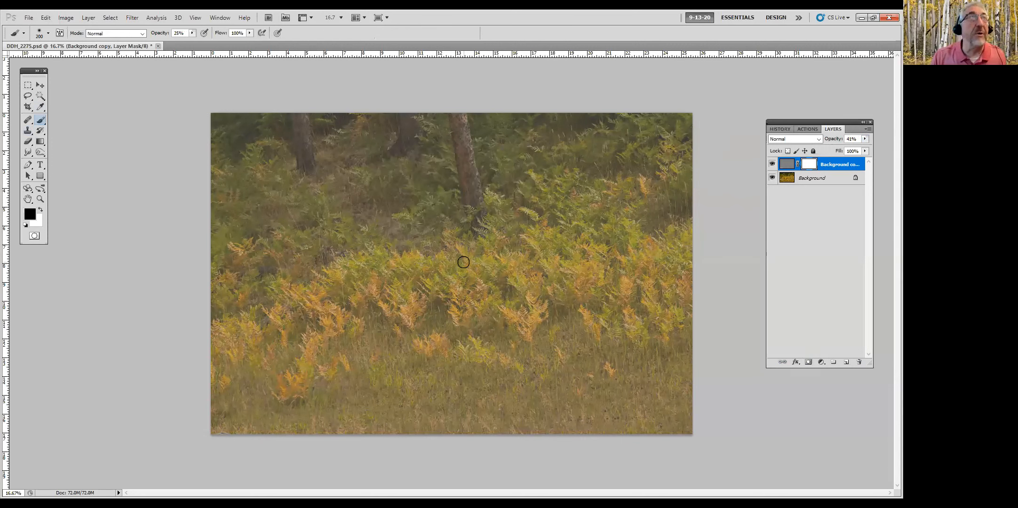
{"action": "left_click", "coordinate": [192, 33]}
{"action": "left_click_drag", "start_coordinate": [191, 41], "coordinate": [229, 42]}
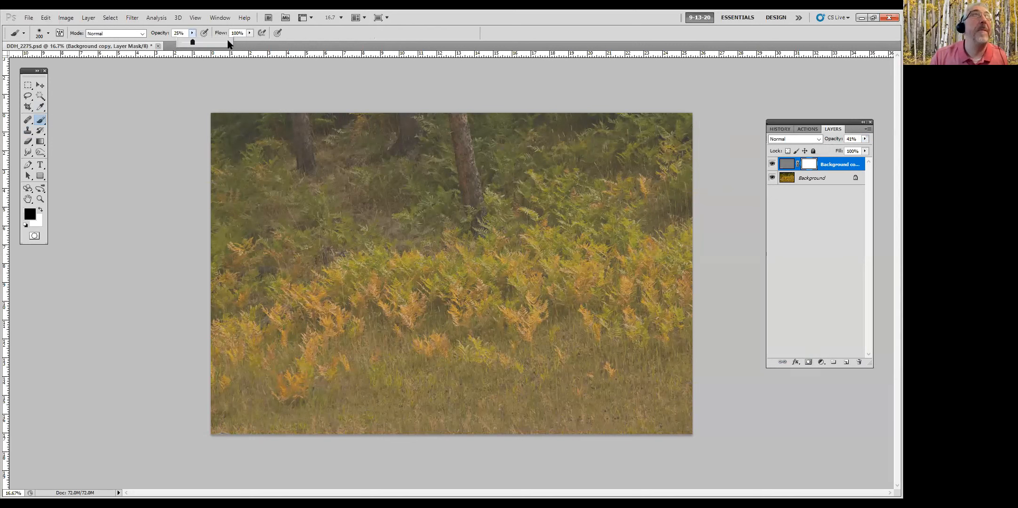
{"action": "left_click", "coordinate": [865, 139]}
{"action": "left_click_drag", "start_coordinate": [828, 147], "coordinate": [828, 146]}
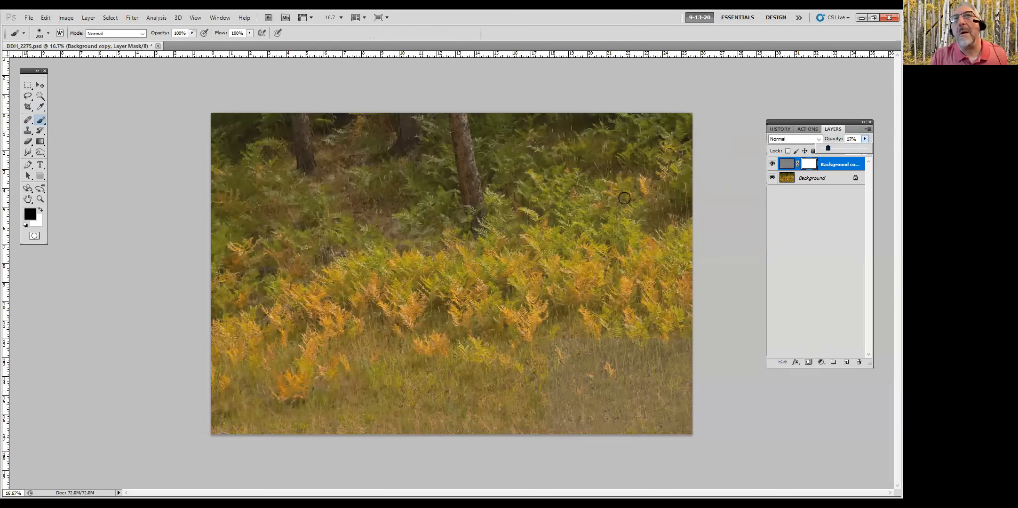
- Paint black on the gray layer's mask over the orange ferns and the large tree trunk to restore their color
{"action": "left_click", "coordinate": [481, 304]}
{"action": "mouse_move", "coordinate": [481, 304]}
{"action": "left_mouse_down"}
{"action": "mouse_move", "coordinate": [436, 292]}
{"action": "mouse_move", "coordinate": [454, 307]}
{"action": "mouse_move", "coordinate": [515, 307]}
{"action": "mouse_move", "coordinate": [524, 331]}
{"action": "mouse_move", "coordinate": [539, 291]}
{"action": "mouse_move", "coordinate": [537, 301]}
{"action": "mouse_move", "coordinate": [555, 304]}
{"action": "mouse_move", "coordinate": [588, 292]}
{"action": "mouse_move", "coordinate": [602, 328]}
{"action": "mouse_move", "coordinate": [625, 283]}
{"action": "mouse_move", "coordinate": [632, 303]}
{"action": "left_mouse_up"}
{"action": "mouse_move", "coordinate": [413, 316]}
{"action": "left_mouse_down"}
{"action": "mouse_move", "coordinate": [388, 309]}
{"action": "mouse_move", "coordinate": [419, 333]}
{"action": "mouse_move", "coordinate": [368, 295]}
{"action": "left_mouse_up"}
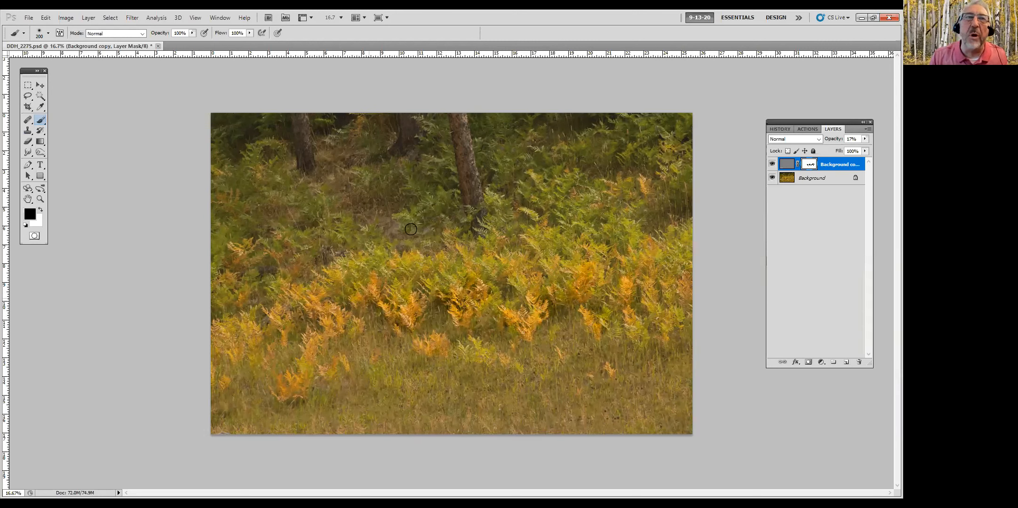
{"action": "mouse_move", "coordinate": [463, 162]}
{"action": "left_mouse_down"}
{"action": "mouse_move", "coordinate": [464, 115]}
{"action": "mouse_move", "coordinate": [474, 161]}
{"action": "left_mouse_up"}
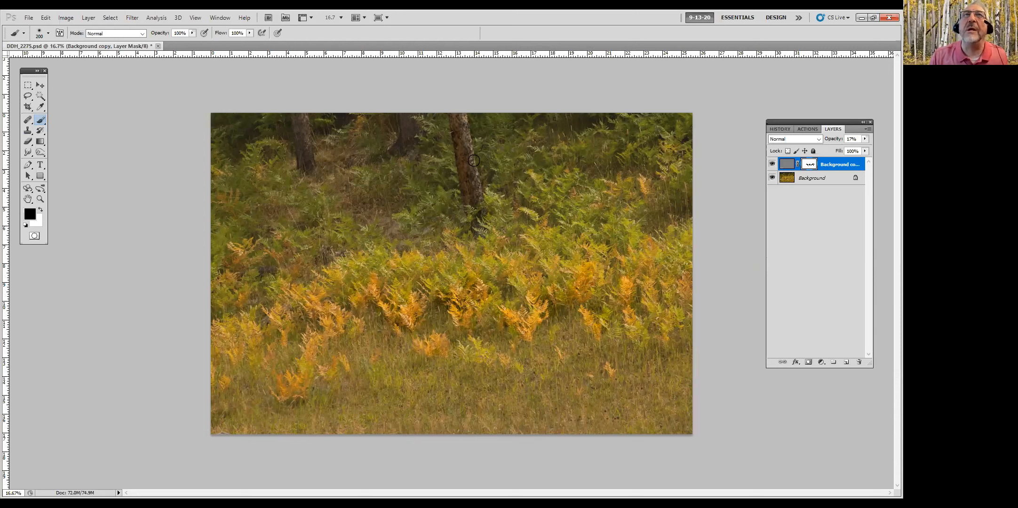
{"action": "mouse_move", "coordinate": [371, 283]}
{"action": "left_mouse_down"}
{"action": "mouse_move", "coordinate": [344, 301]}
{"action": "mouse_move", "coordinate": [304, 296]}
{"action": "mouse_move", "coordinate": [316, 307]}
{"action": "left_mouse_up"}
{"action": "mouse_move", "coordinate": [303, 373]}
{"action": "left_mouse_down"}
{"action": "mouse_move", "coordinate": [285, 392]}
{"action": "mouse_move", "coordinate": [318, 361]}
{"action": "mouse_move", "coordinate": [264, 302]}
{"action": "mouse_move", "coordinate": [283, 327]}
{"action": "mouse_move", "coordinate": [247, 325]}
{"action": "mouse_move", "coordinate": [233, 360]}
{"action": "left_mouse_up"}
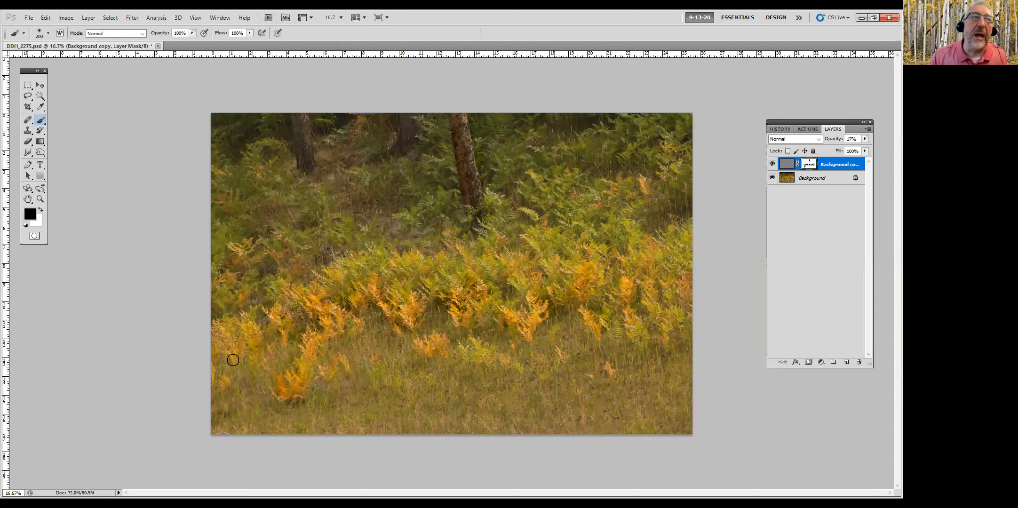
- Set the gray layer's opacity to 21% and mask out more of the orange and green ferns across the photo with black
{"action": "left_click", "coordinate": [865, 139]}
{"action": "left_click_drag", "start_coordinate": [832, 150], "coordinate": [839, 150]}
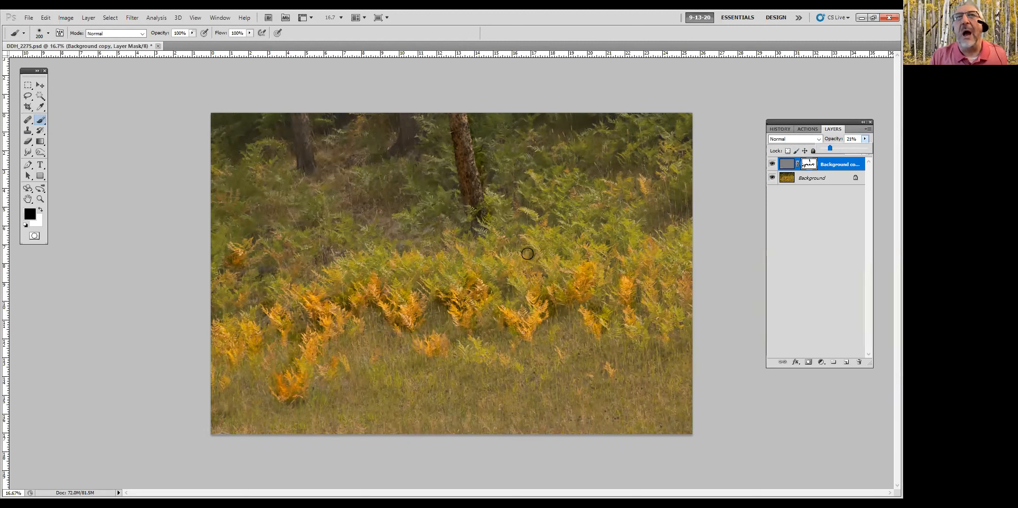
{"action": "left_click", "coordinate": [516, 269]}
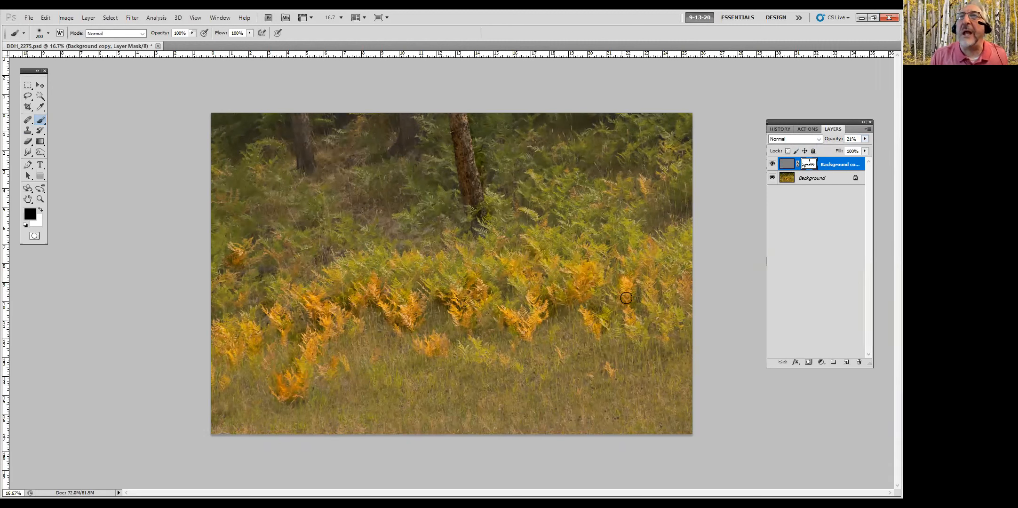
{"action": "mouse_move", "coordinate": [638, 306]}
{"action": "left_mouse_down"}
{"action": "mouse_move", "coordinate": [670, 301]}
{"action": "mouse_move", "coordinate": [661, 300]}
{"action": "left_mouse_up"}
{"action": "left_click_drag", "start_coordinate": [643, 188], "coordinate": [645, 180]}
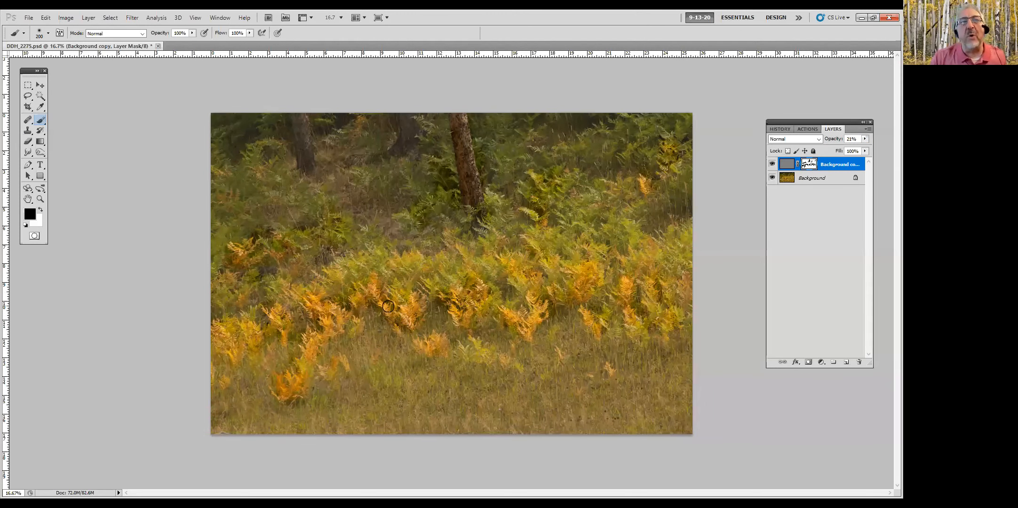
{"action": "mouse_move", "coordinate": [344, 334]}
{"action": "left_mouse_down"}
{"action": "mouse_move", "coordinate": [323, 344]}
{"action": "mouse_move", "coordinate": [298, 388]}
{"action": "left_mouse_up"}
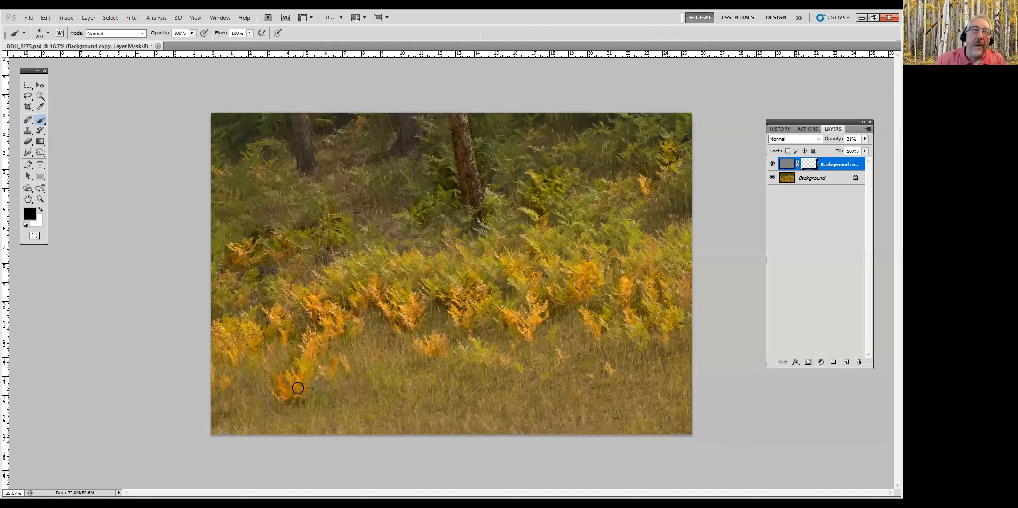
{"action": "left_click_drag", "start_coordinate": [262, 301], "coordinate": [276, 326]}
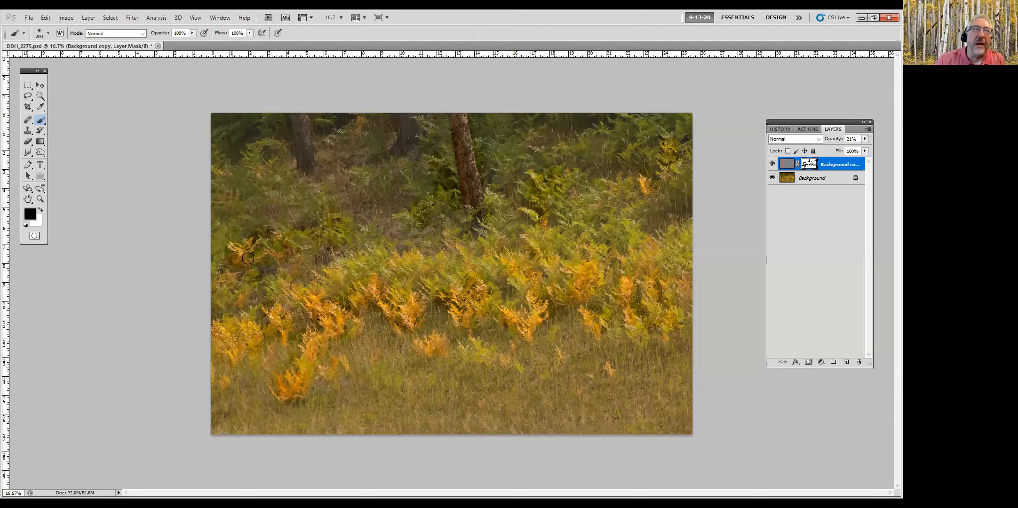
{"action": "mouse_move", "coordinate": [561, 253]}
{"action": "left_mouse_down"}
{"action": "mouse_move", "coordinate": [588, 291]}
{"action": "mouse_move", "coordinate": [626, 296]}
{"action": "mouse_move", "coordinate": [636, 314]}
{"action": "left_mouse_up"}
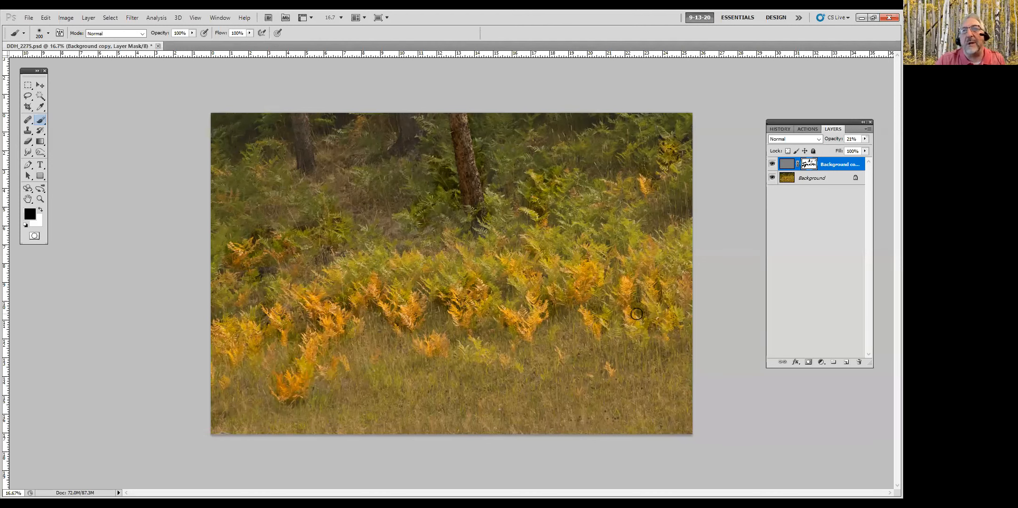